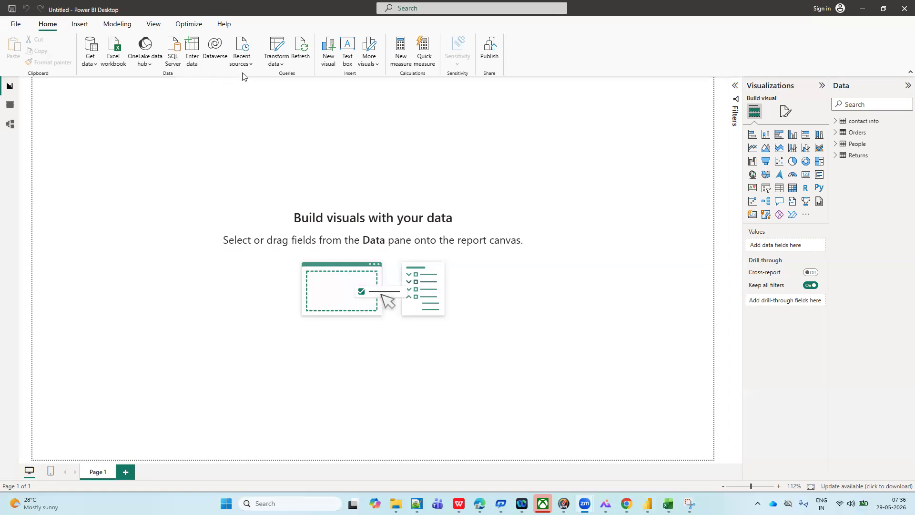
- Open the loaded queries for transformation in the Power Query Editor
click(282, 64)
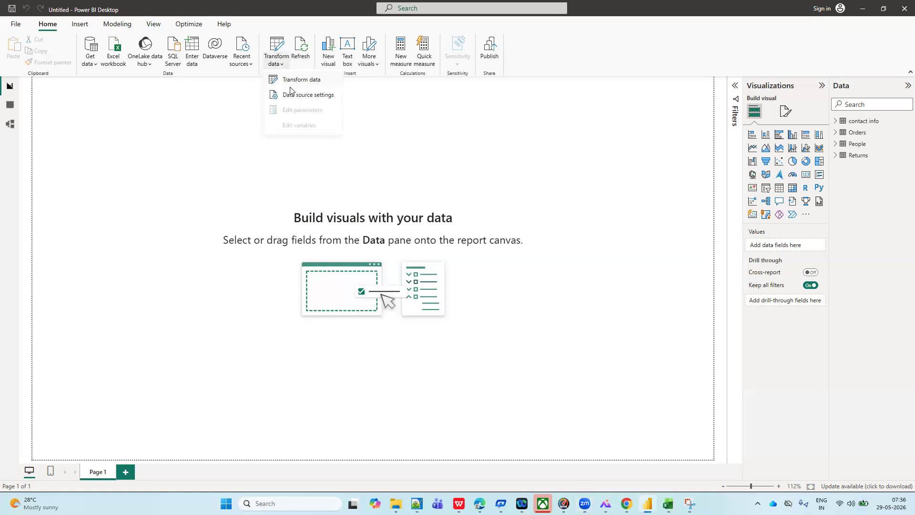
click(295, 81)
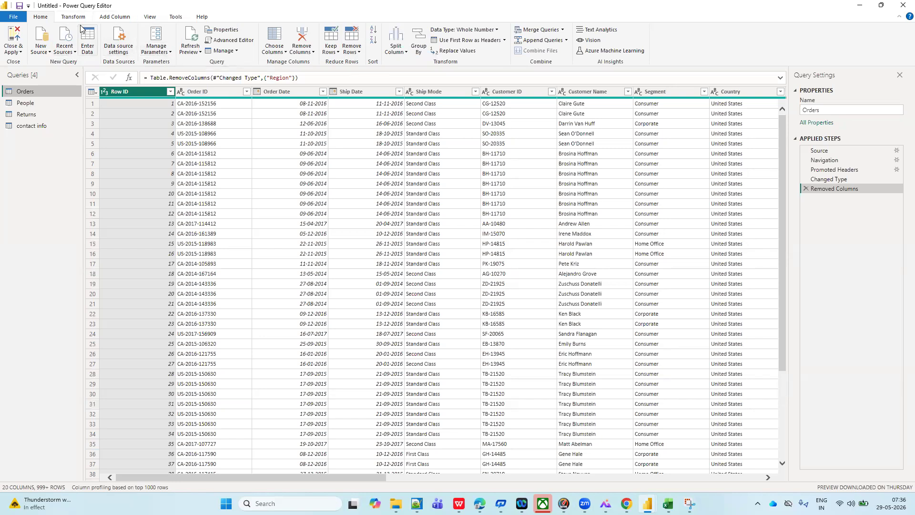
click(64, 20)
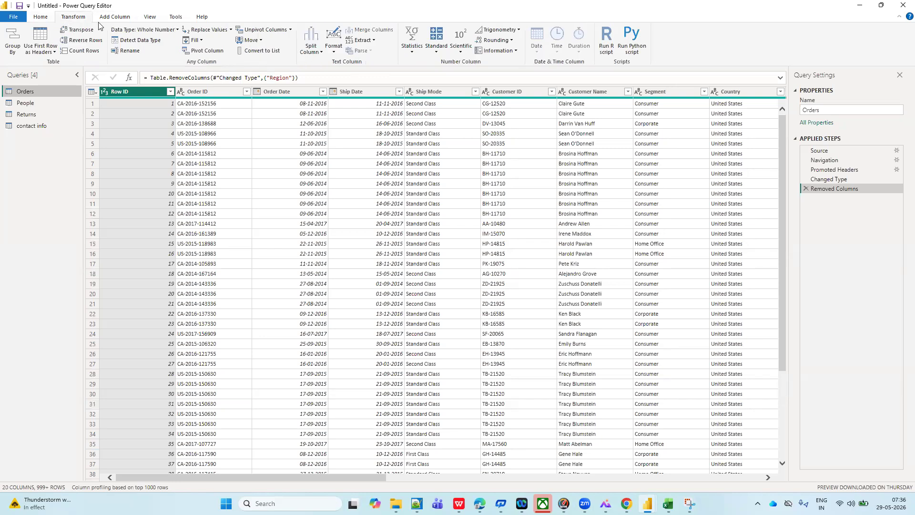
click(116, 22)
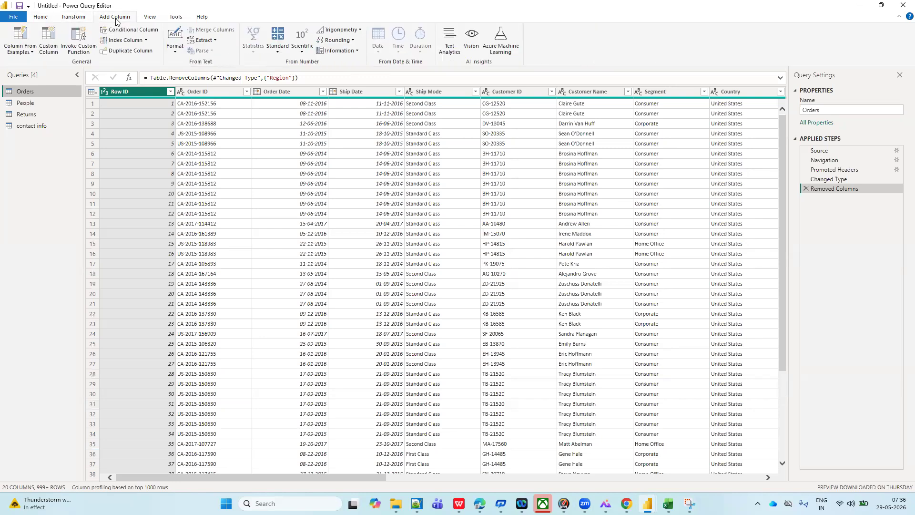
click(70, 19)
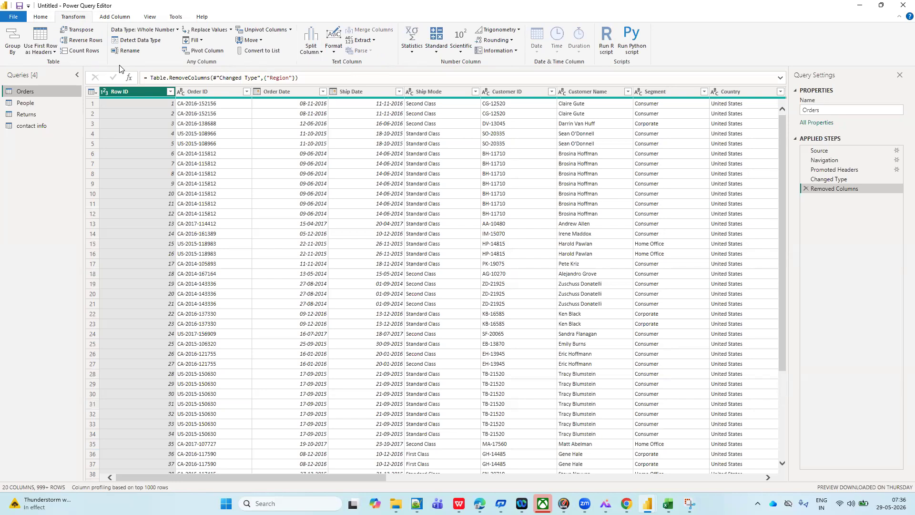
click(41, 19)
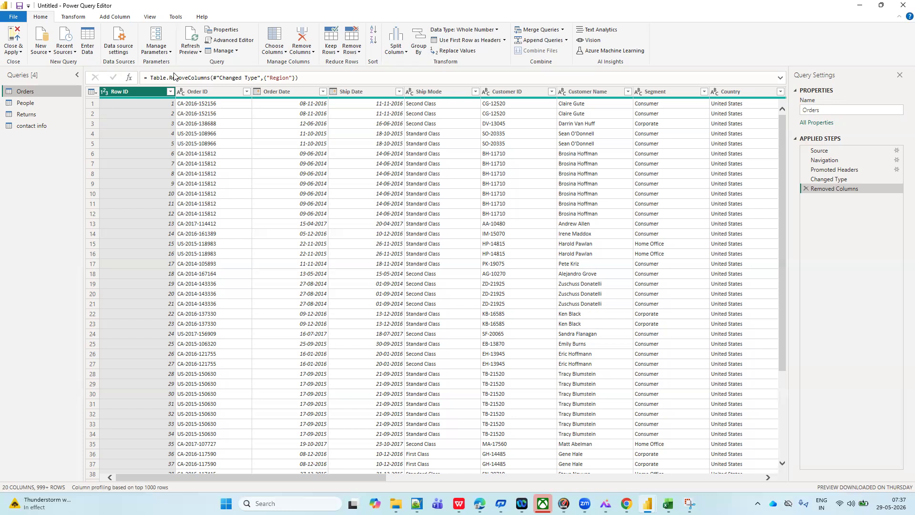
- Add the Excel workbook EMP_DEPT.xls from the Downloads folder as a new data source
click(48, 53)
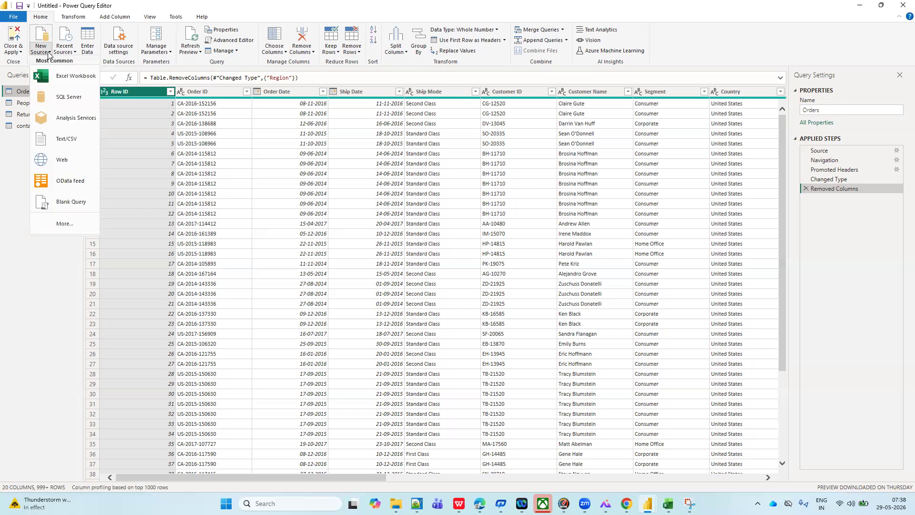
click(59, 79)
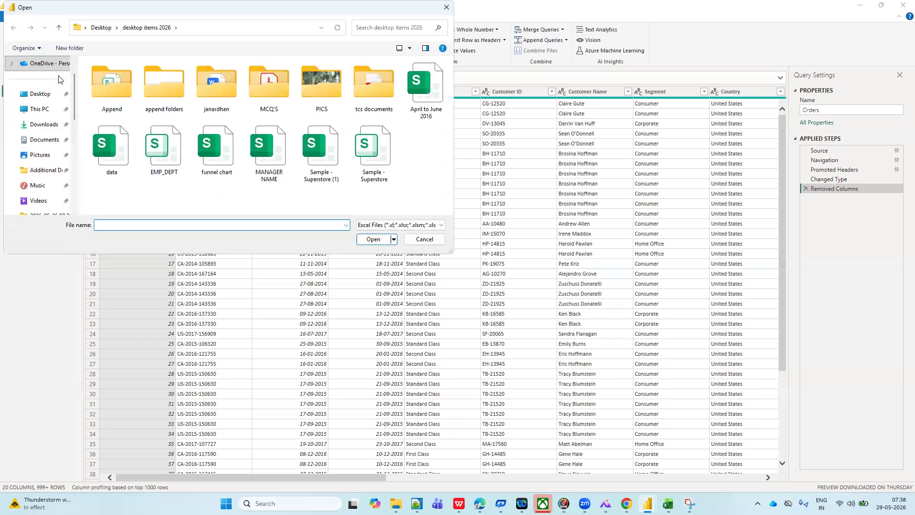
click(44, 125)
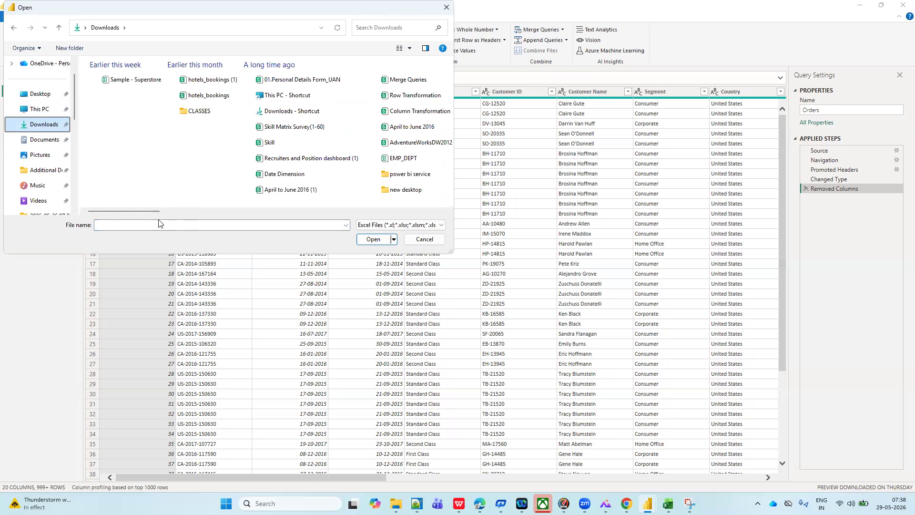
click(118, 228)
text(em)
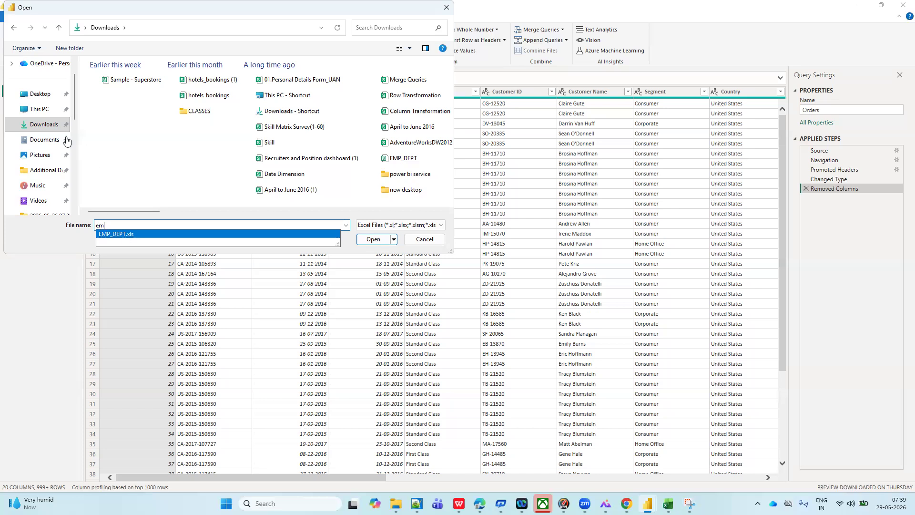
click(119, 234)
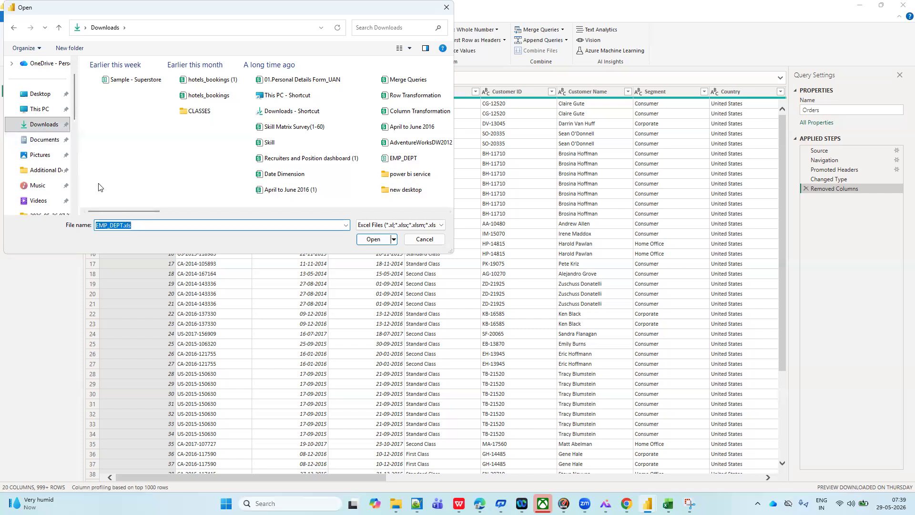
click(374, 240)
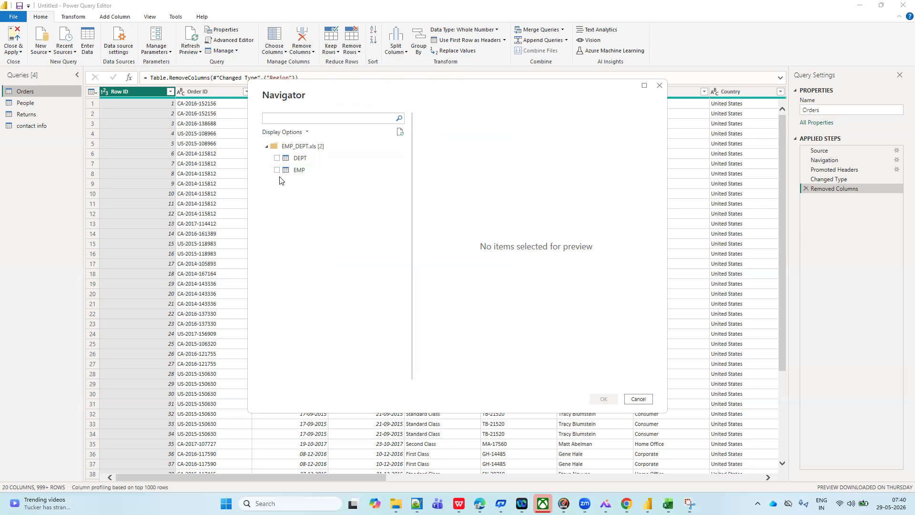
- Import both the DEPT and EMP tables from the workbook as queries
click(278, 162)
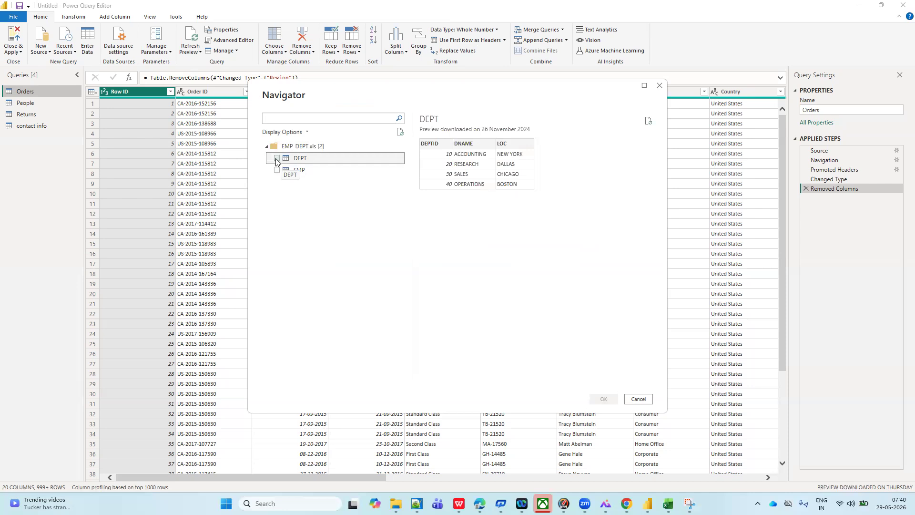
click(277, 159)
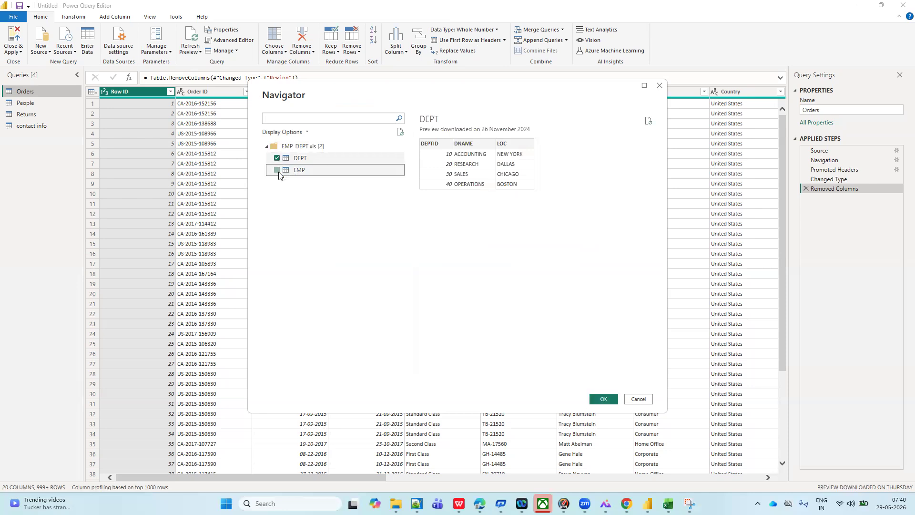
click(277, 171)
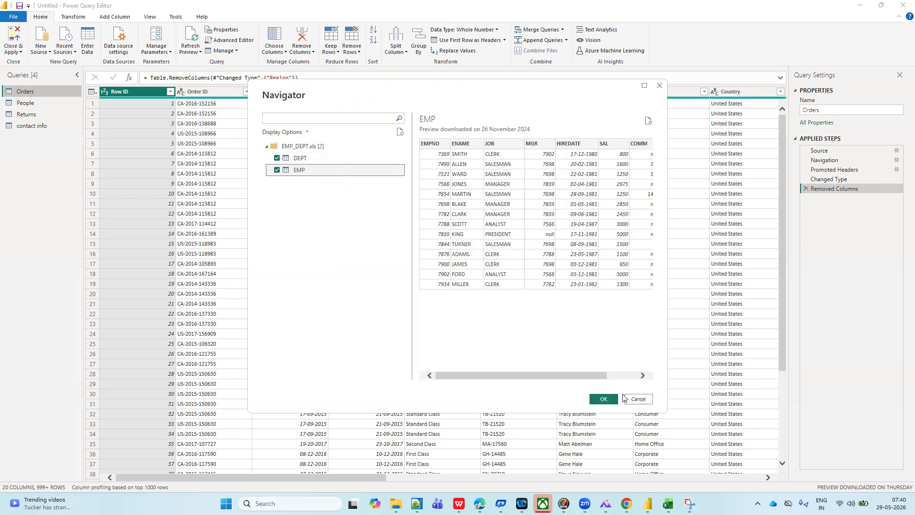
click(604, 399)
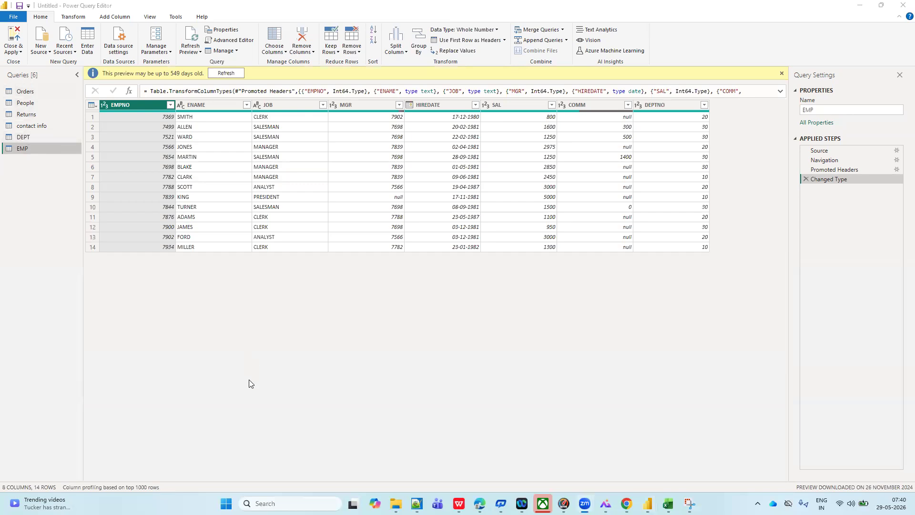
click(309, 394)
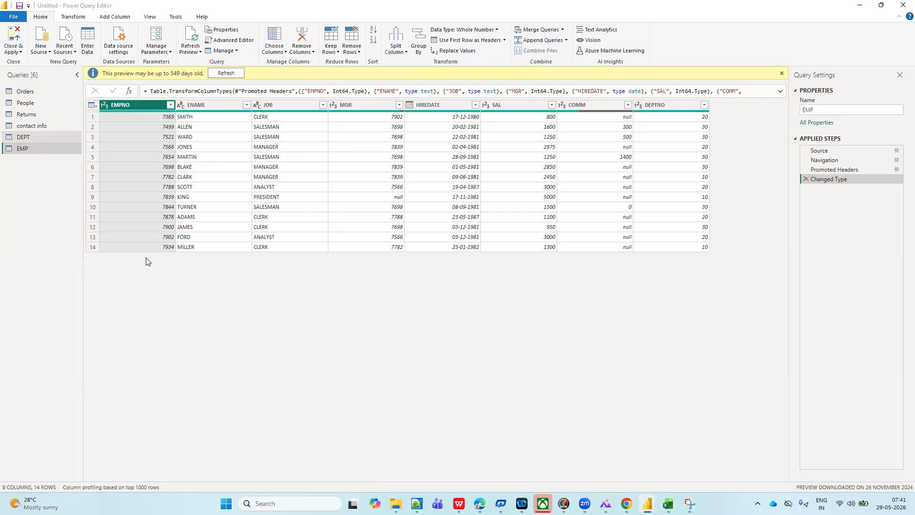
- Merge EMP with DEPT as a new query, matching DEPTNO to DEPTID with a Left Outer join
click(42, 139)
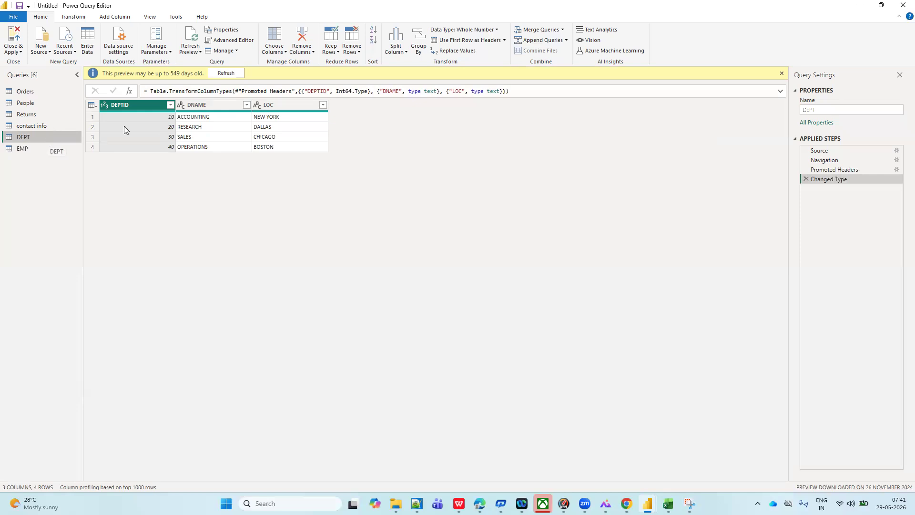
click(22, 149)
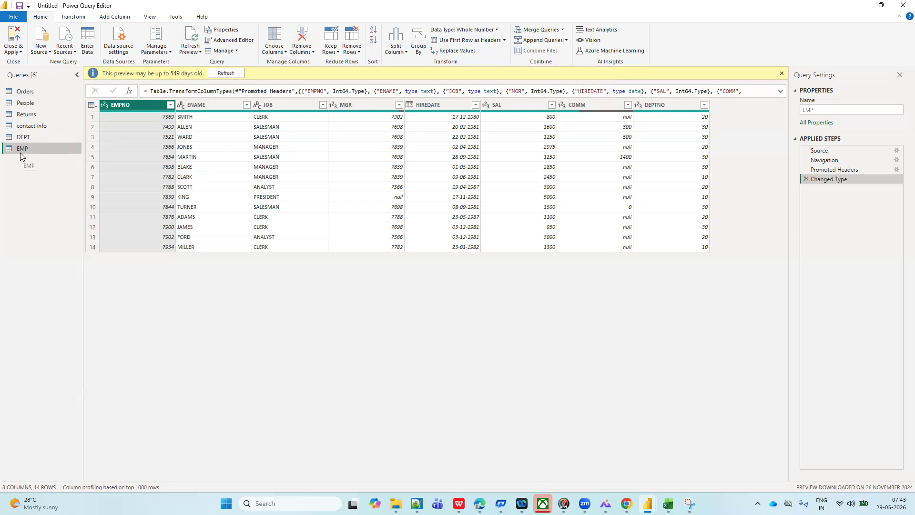
click(564, 33)
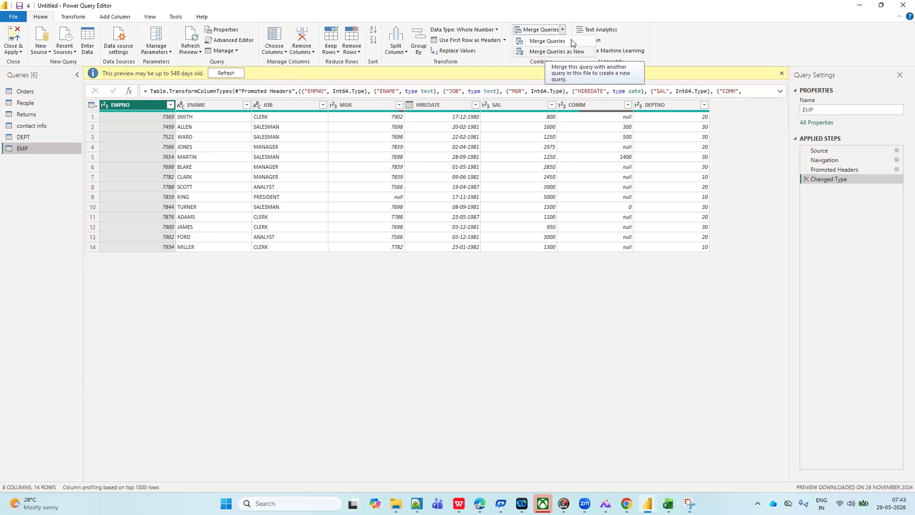
click(560, 53)
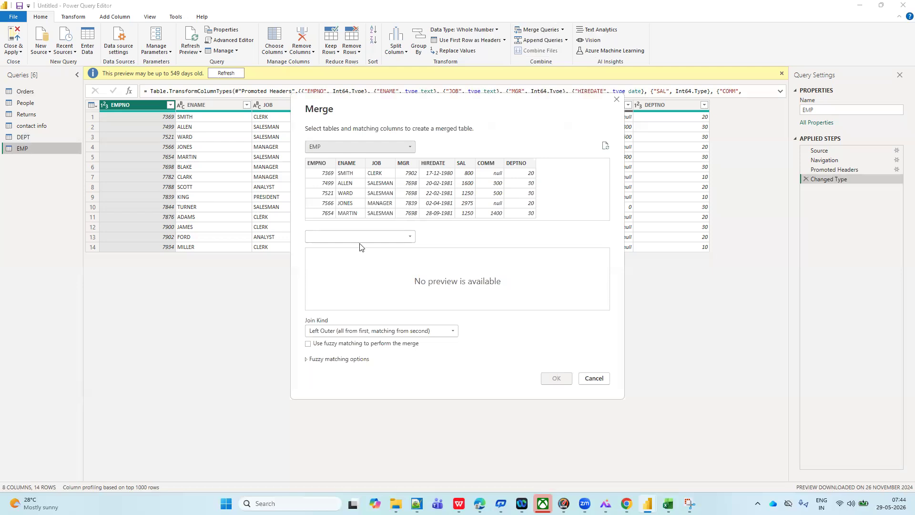
click(409, 239)
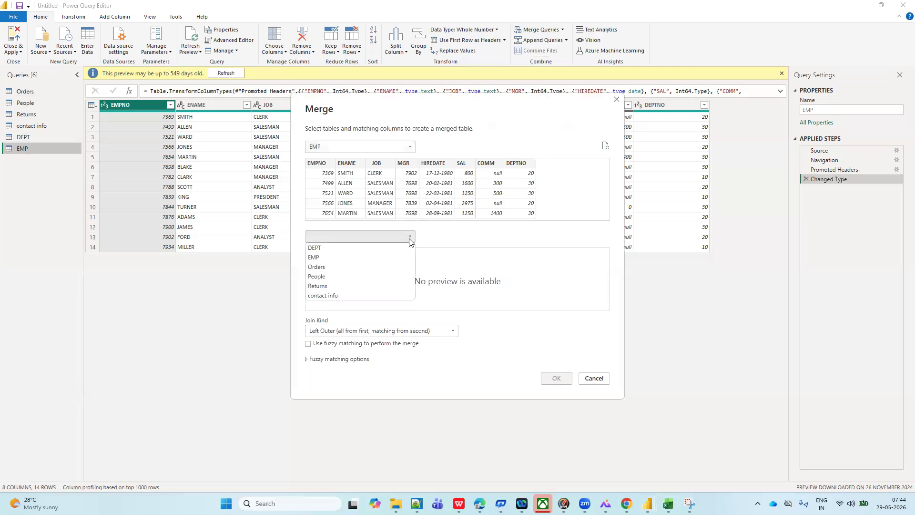
click(314, 248)
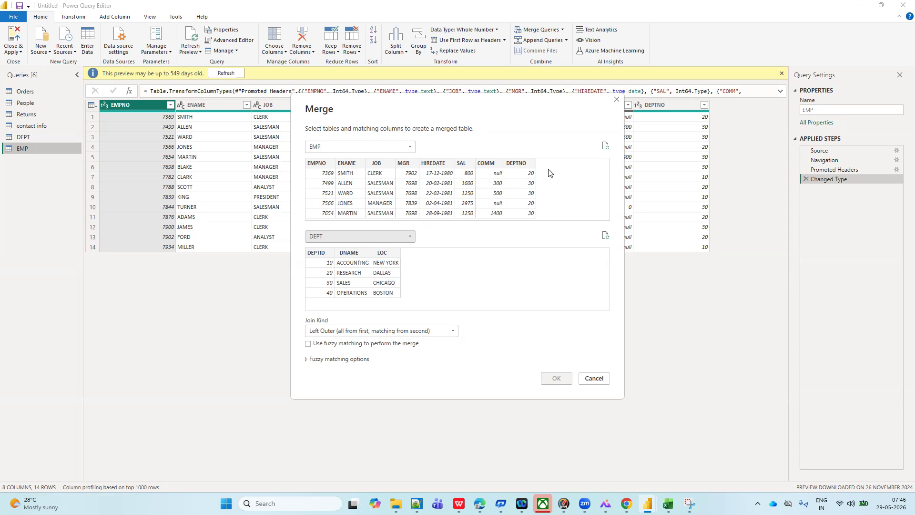
click(523, 167)
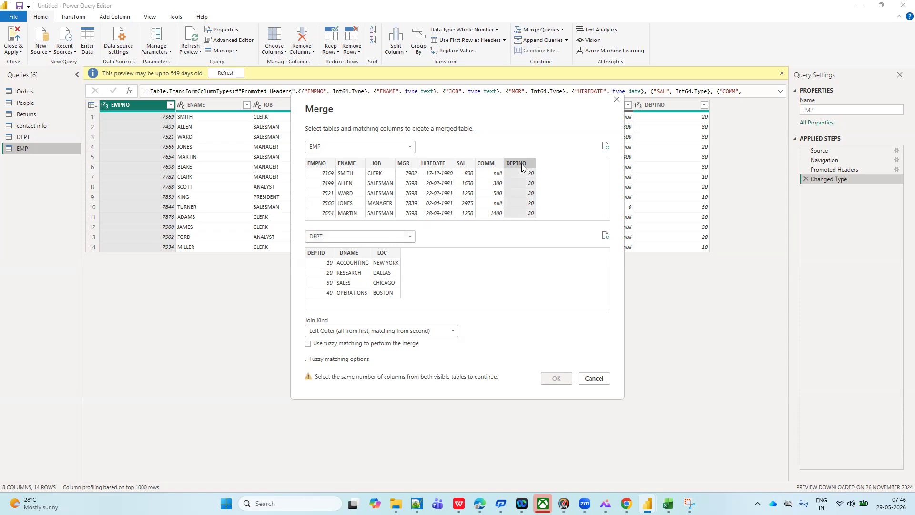
click(322, 255)
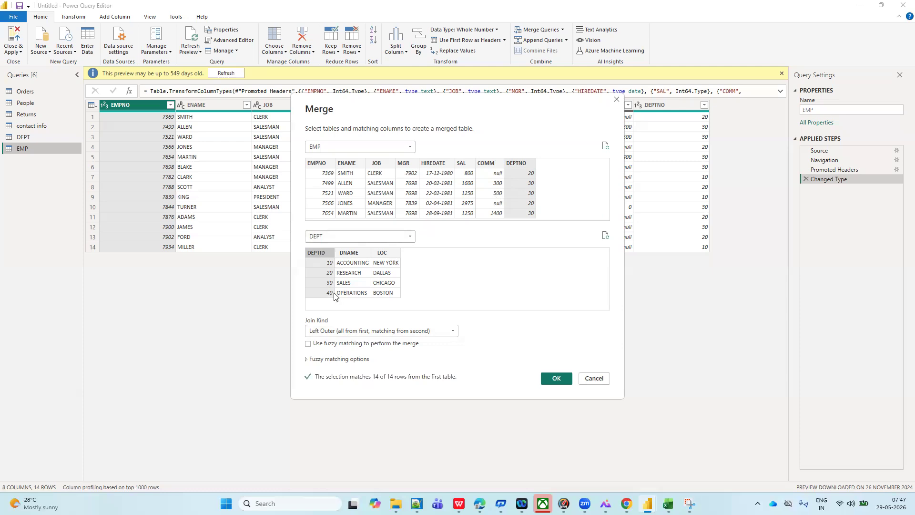
click(557, 378)
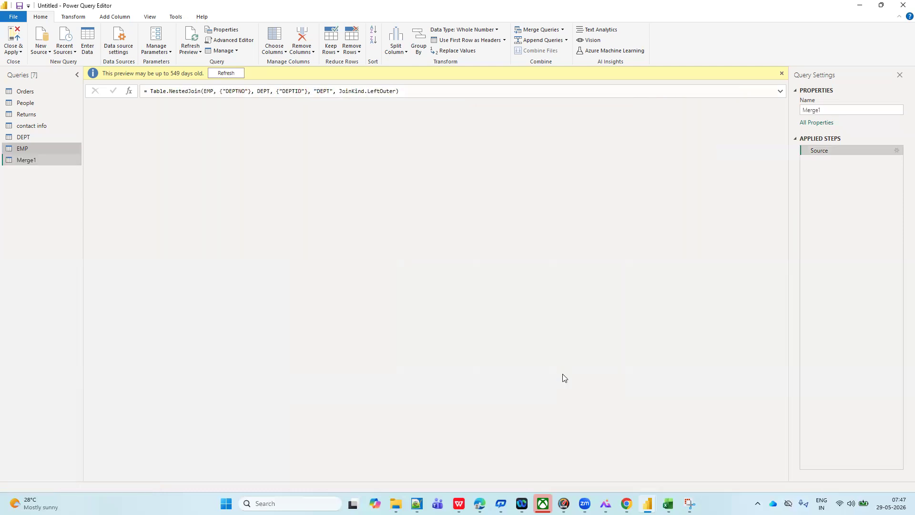
- Rename the merged query as EMP+DEPT
right_click(27, 161)
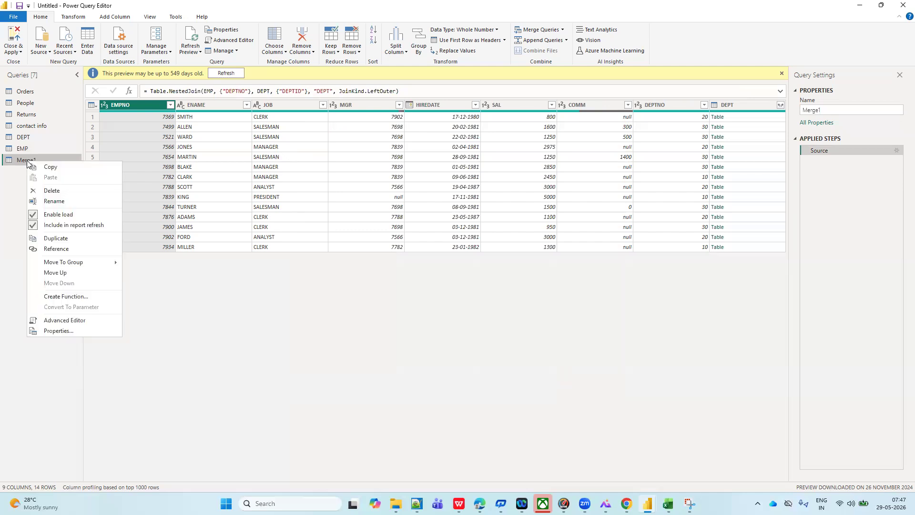
click(56, 201)
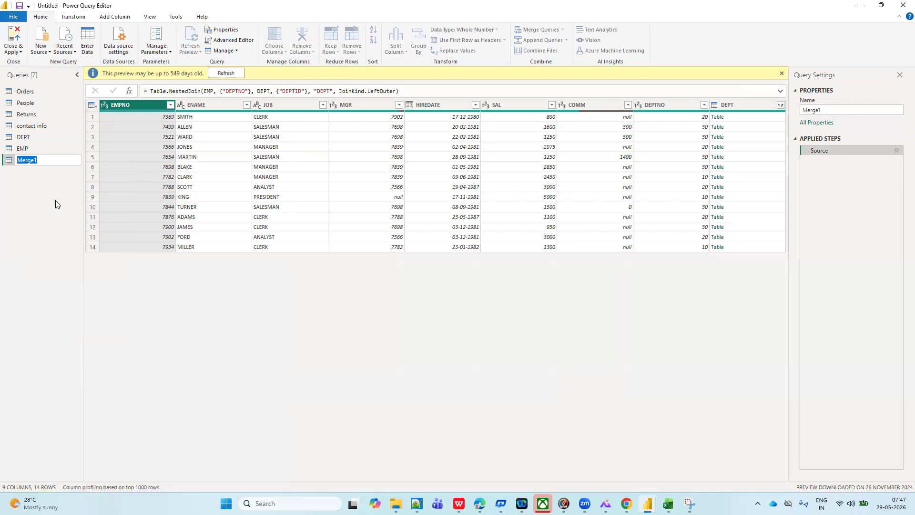
key(Caps_Lock)
text(EMP)
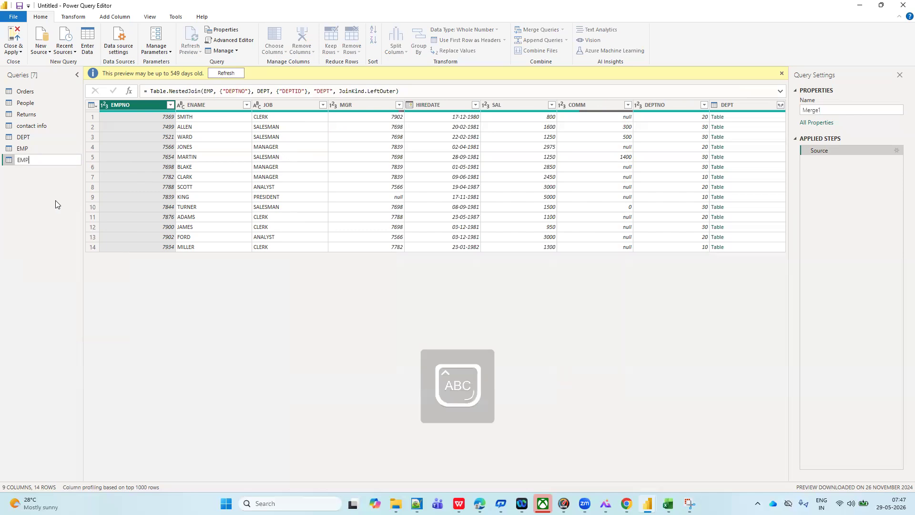
text(+DEPT)
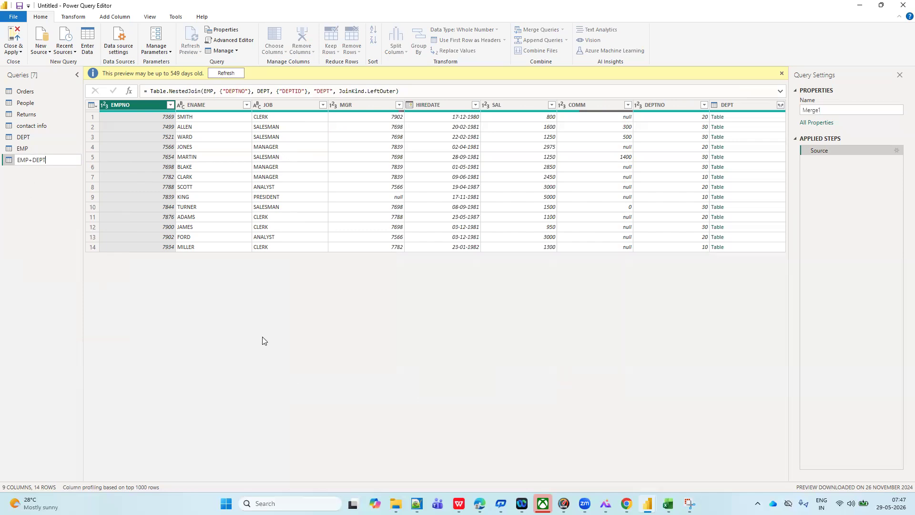
click(35, 191)
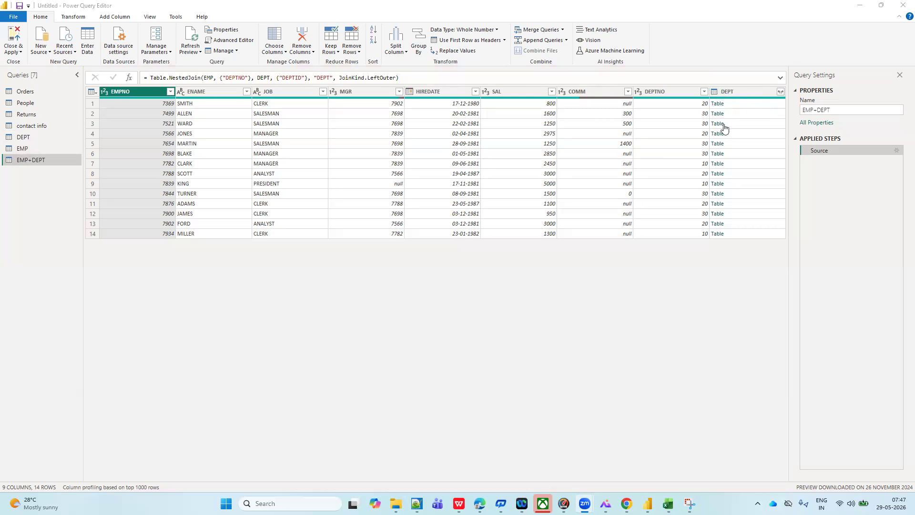
- Expand the nested DEPT column to include only DNAME and LOC, with the original column name as prefix
click(780, 93)
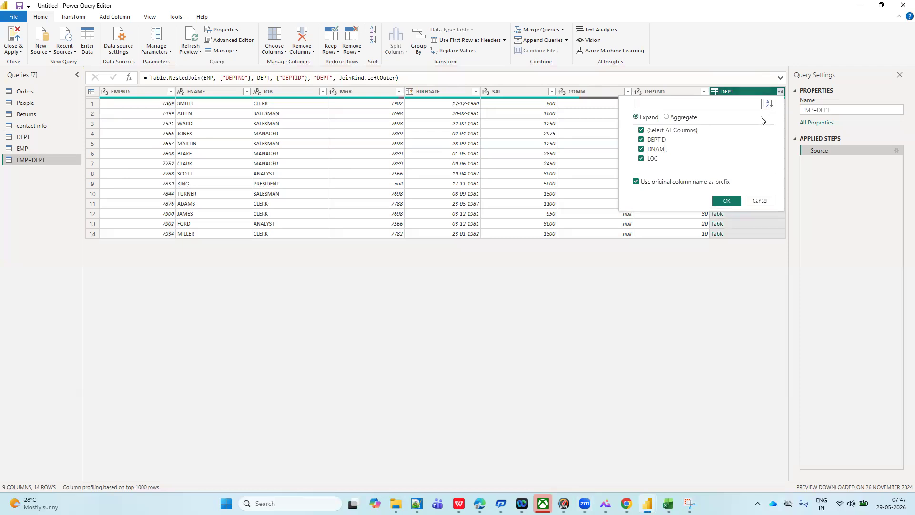
click(641, 132)
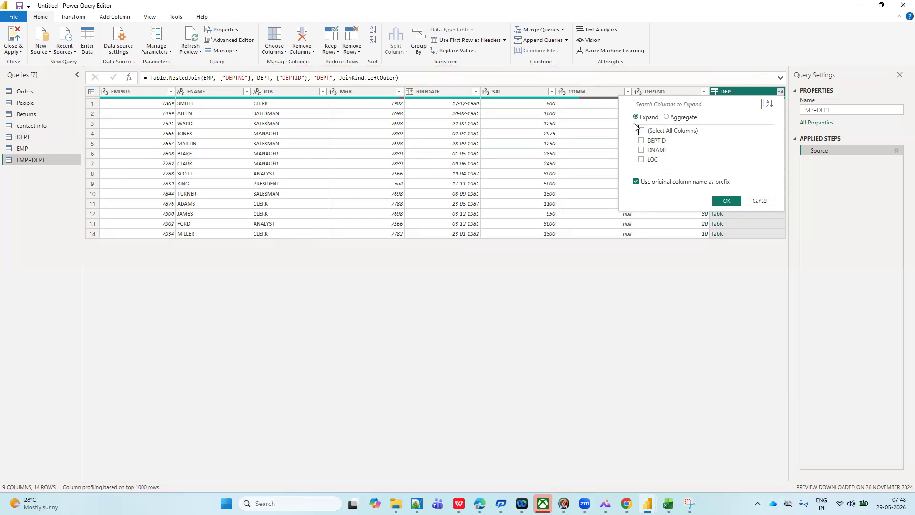
click(641, 151)
click(640, 161)
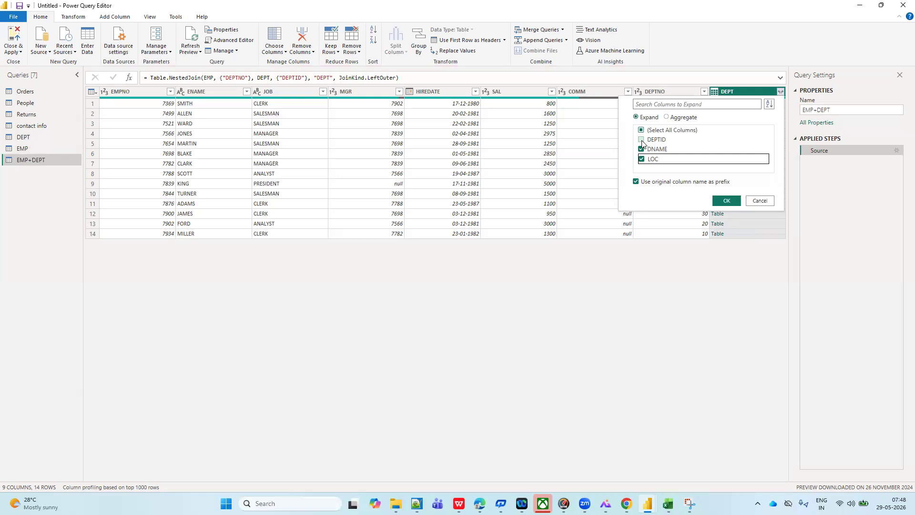
click(729, 202)
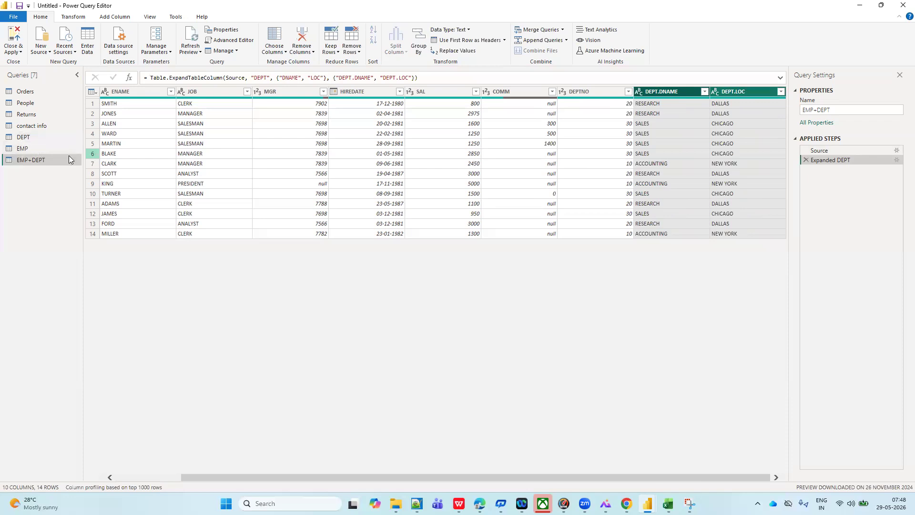
- Compare the columns of the EMP, DEPT and EMP+DEPT queries, including the added DEPT.DNAME and DEPT.LOC columns
click(38, 151)
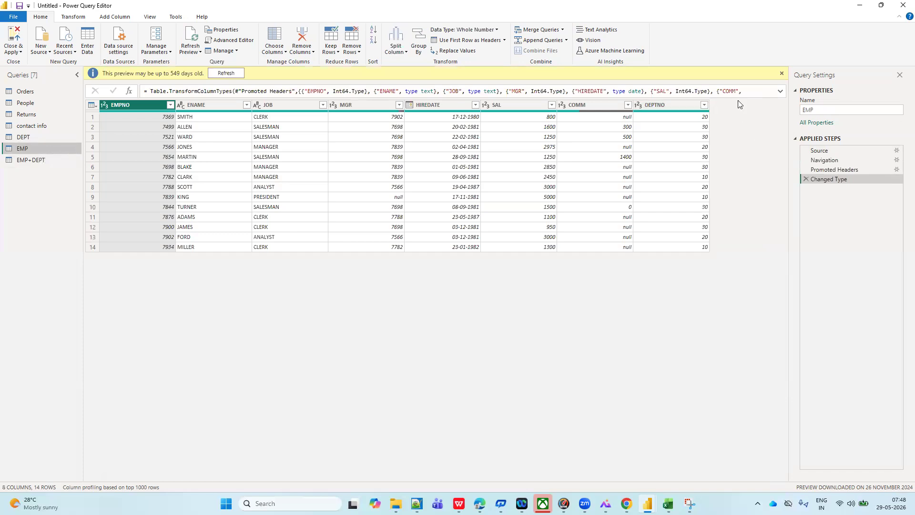
click(24, 161)
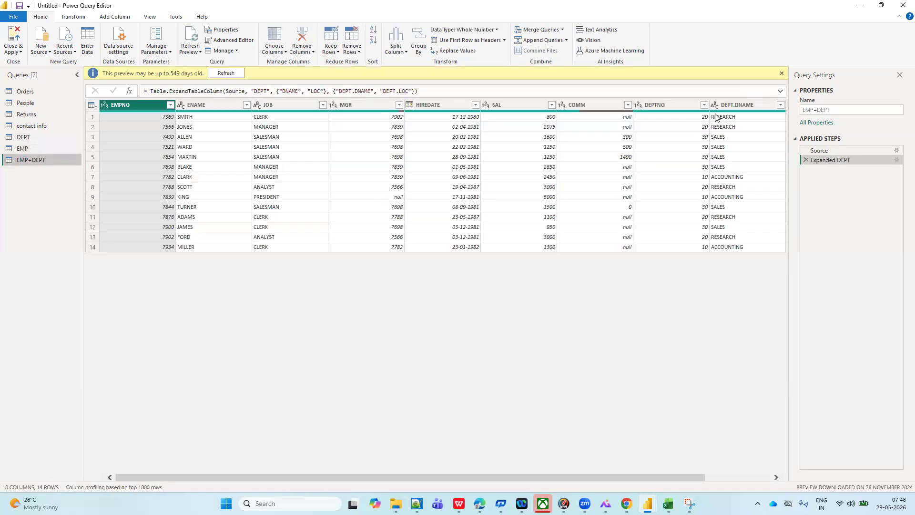
scroll(729, 134, right, 2)
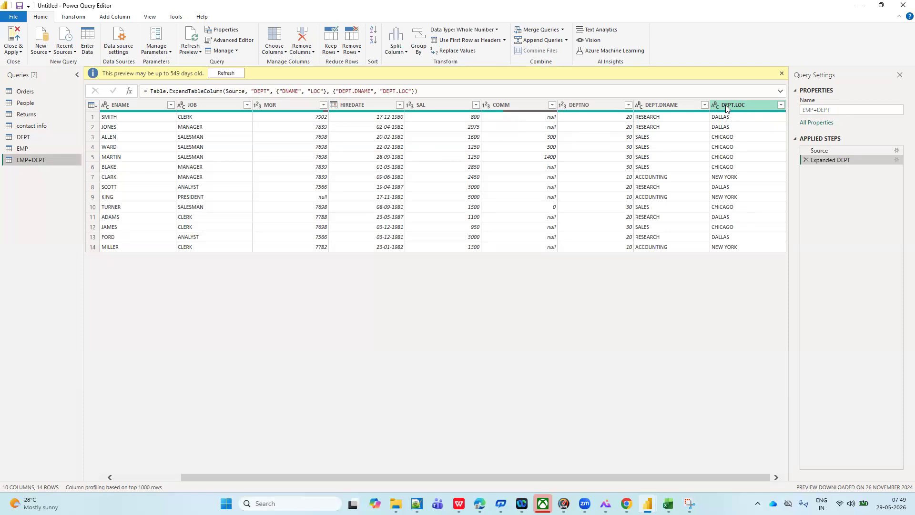
click(34, 136)
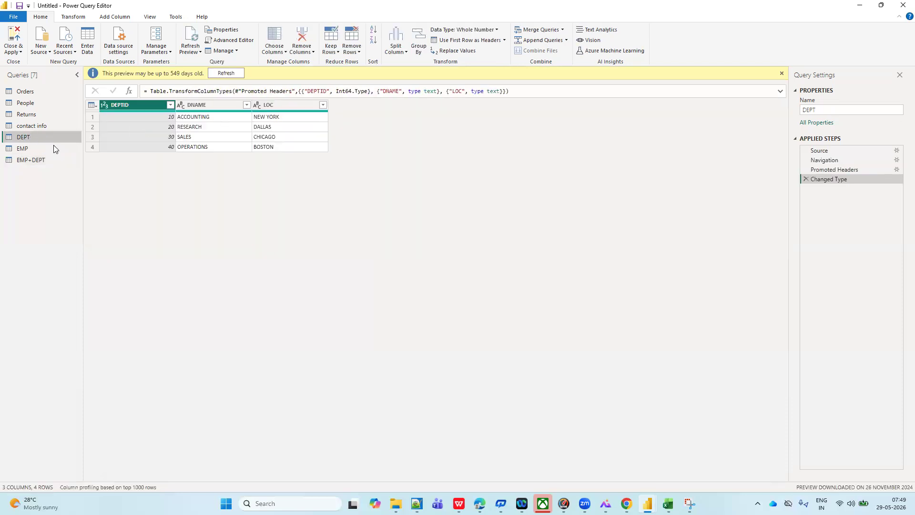
click(25, 148)
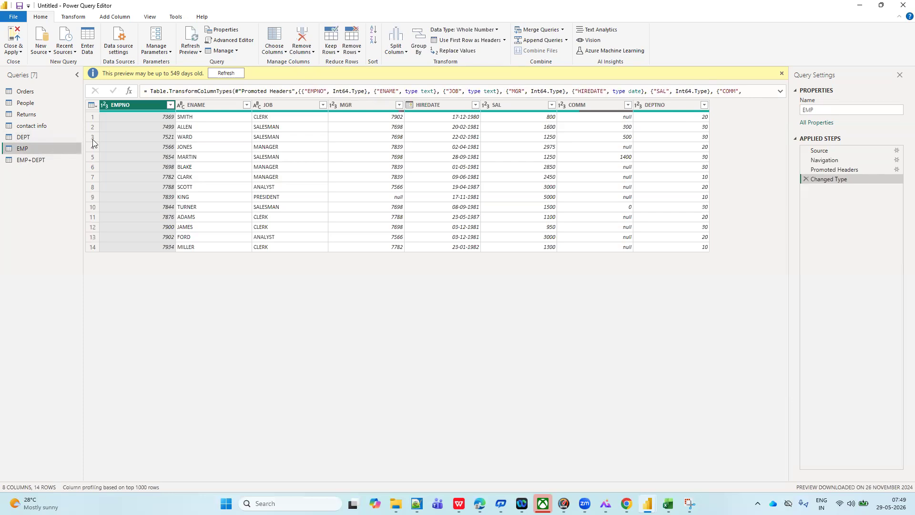
click(22, 159)
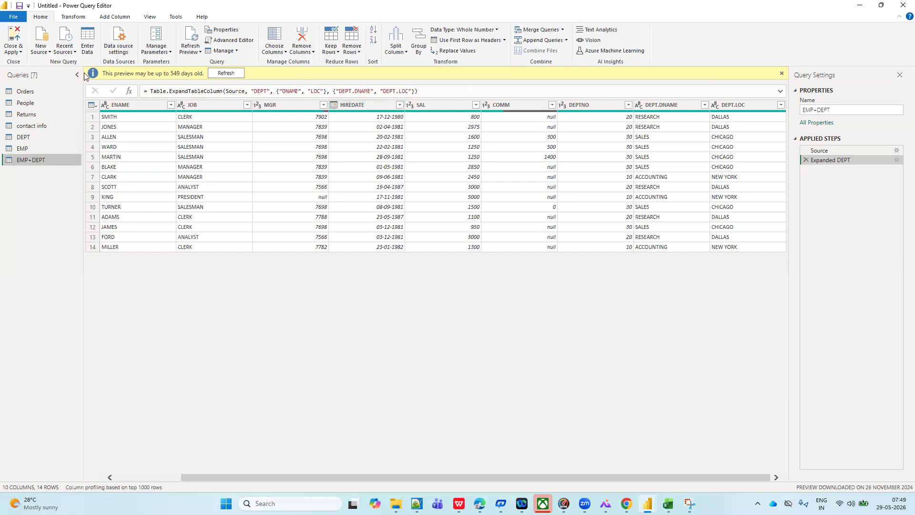
click(23, 149)
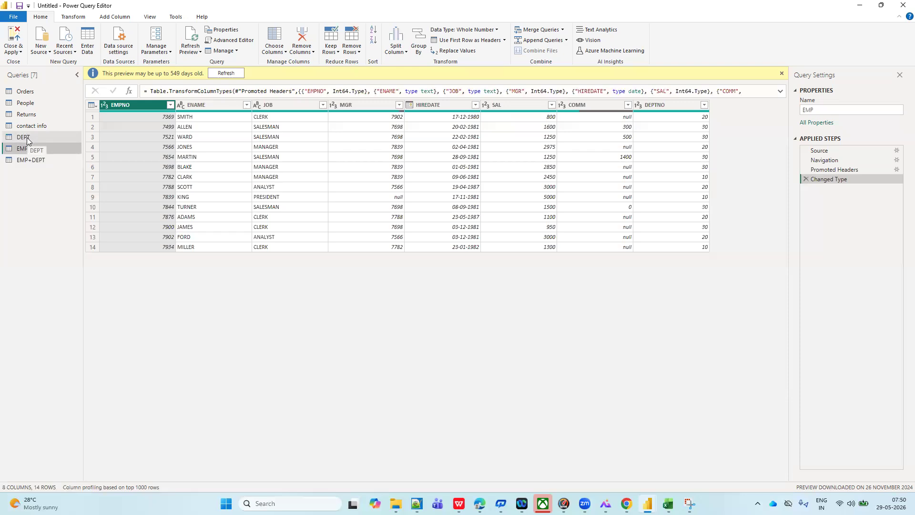
click(27, 137)
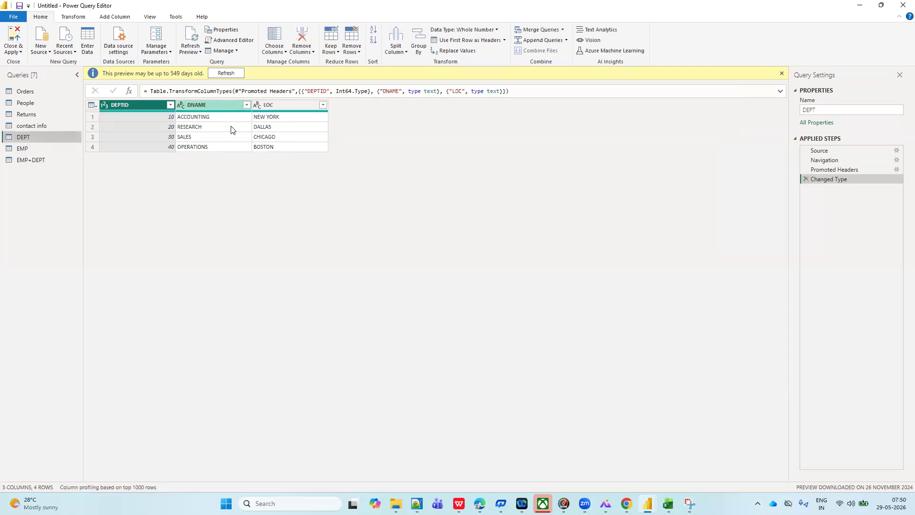
- Merge EMP with DEPT as another new query, matching DEPTNO to DEPTID with a Left Outer join
click(28, 150)
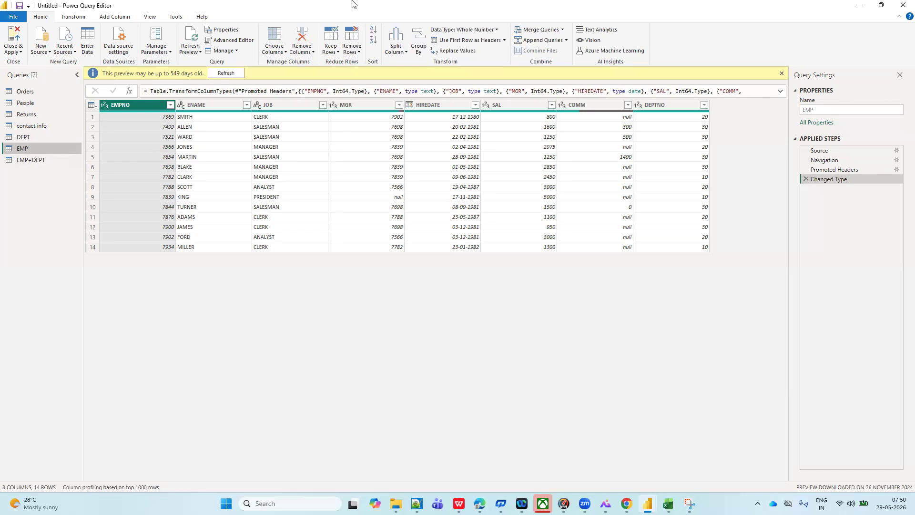
click(555, 31)
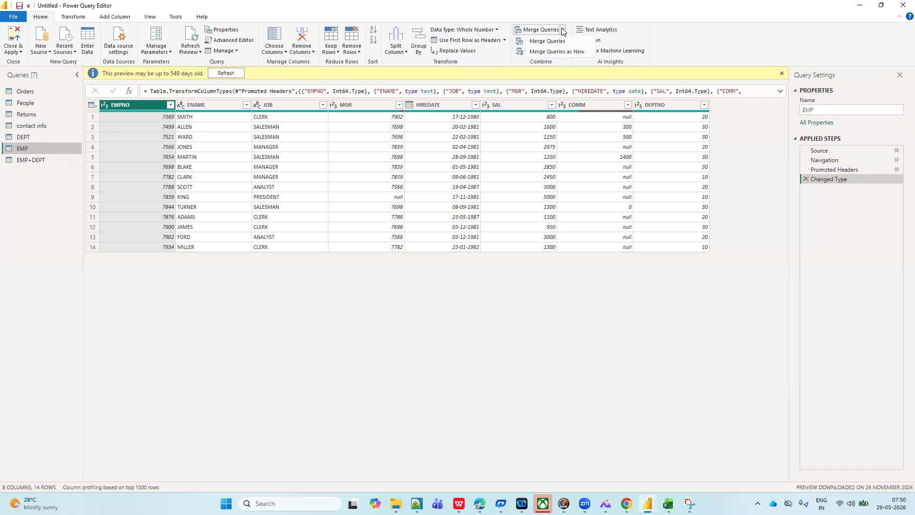
click(547, 51)
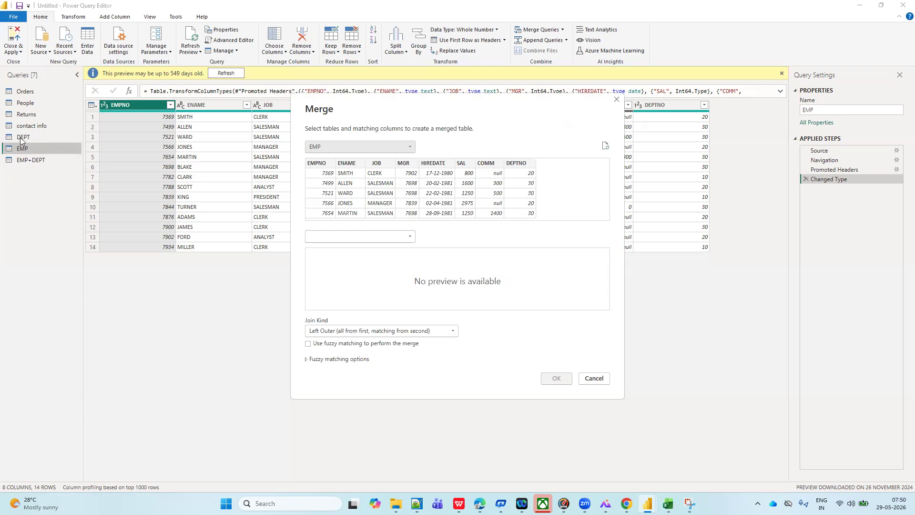
click(412, 238)
click(312, 252)
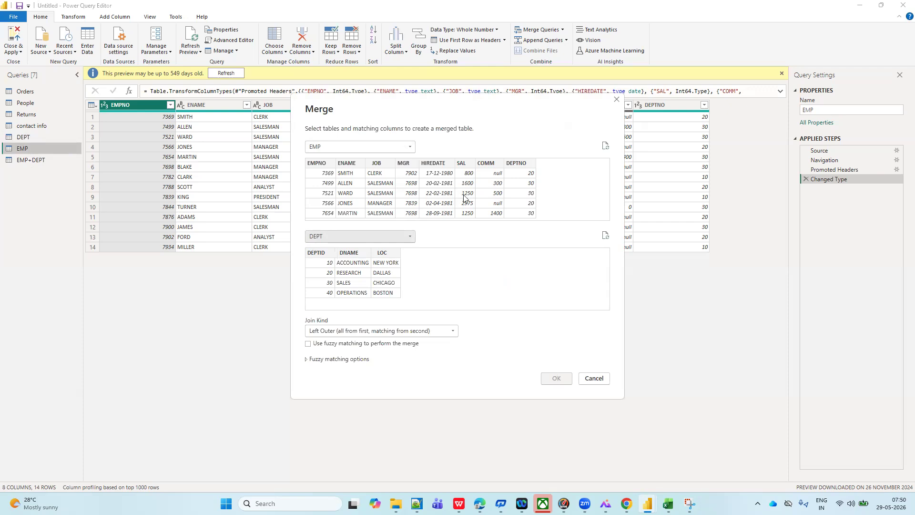
click(514, 164)
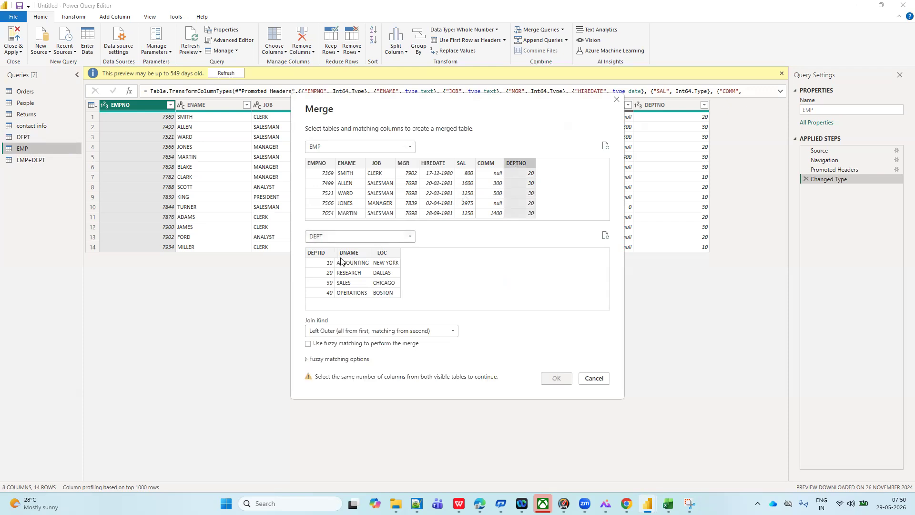
click(313, 253)
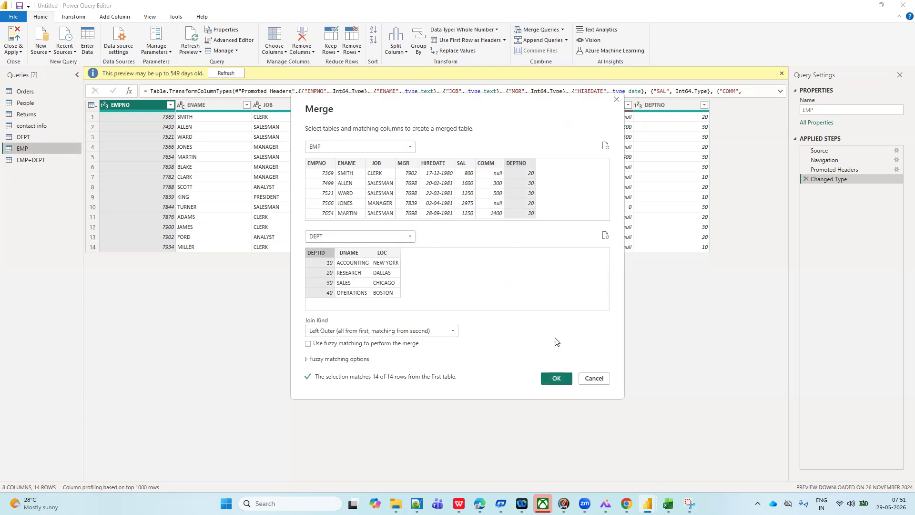
click(558, 380)
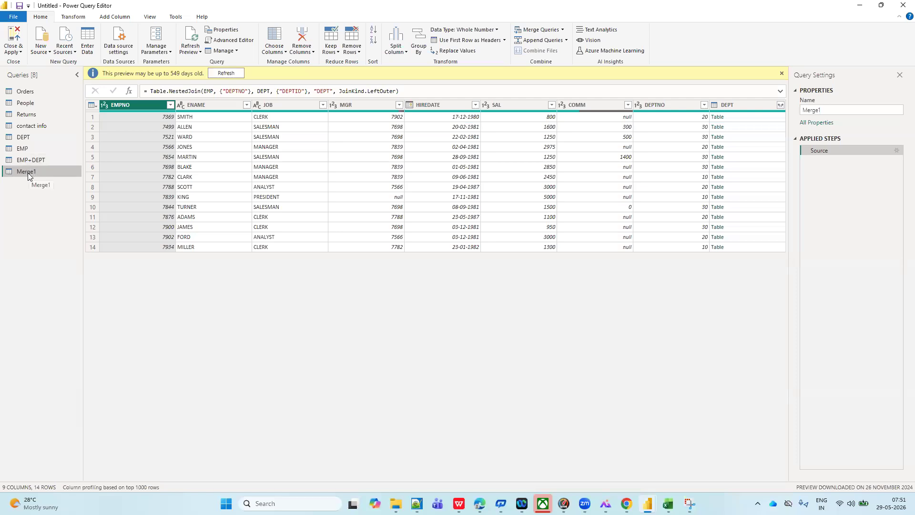
- Rename the new merged query as EMP+DEPT MERGED
right_click(28, 177)
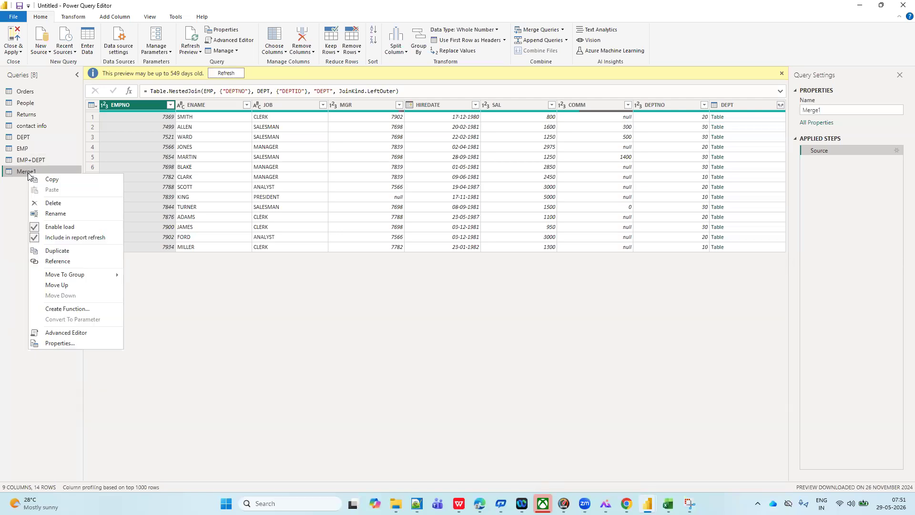
click(52, 214)
text(EMP)
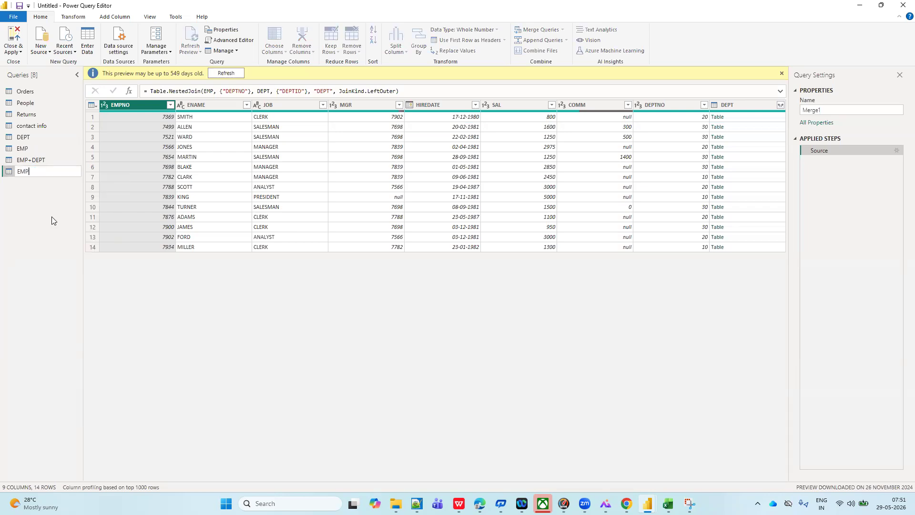
text(+DEPT MERGED)
key(Return)
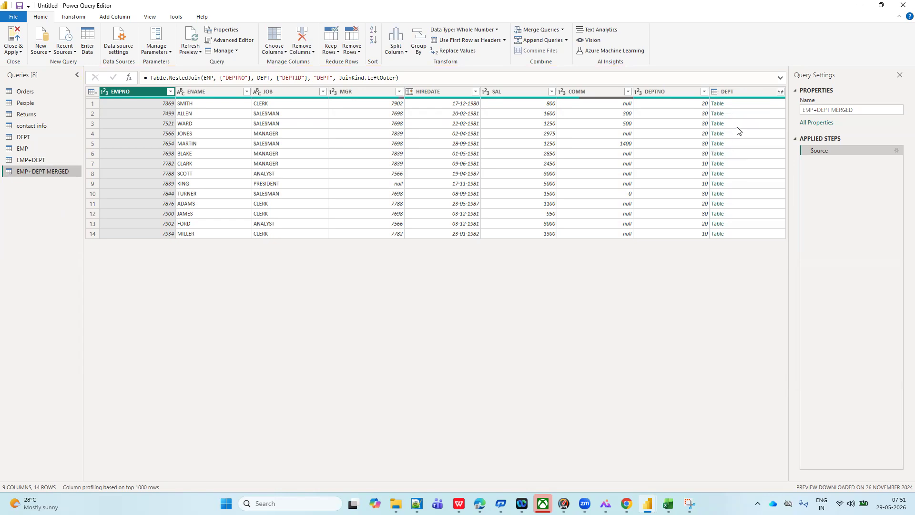
- Expand the nested DEPT column to only DNAME and LOC, keeping the original column name as prefix
click(780, 92)
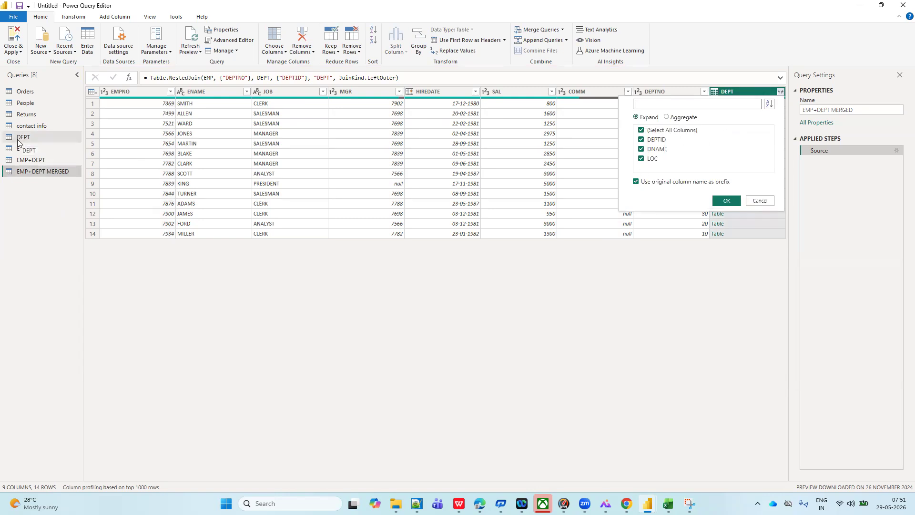
click(641, 130)
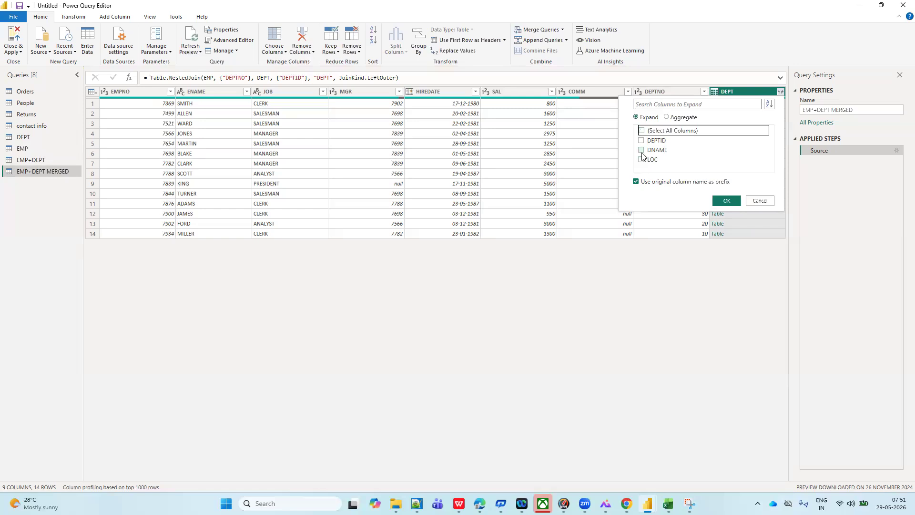
click(642, 150)
click(641, 159)
click(725, 201)
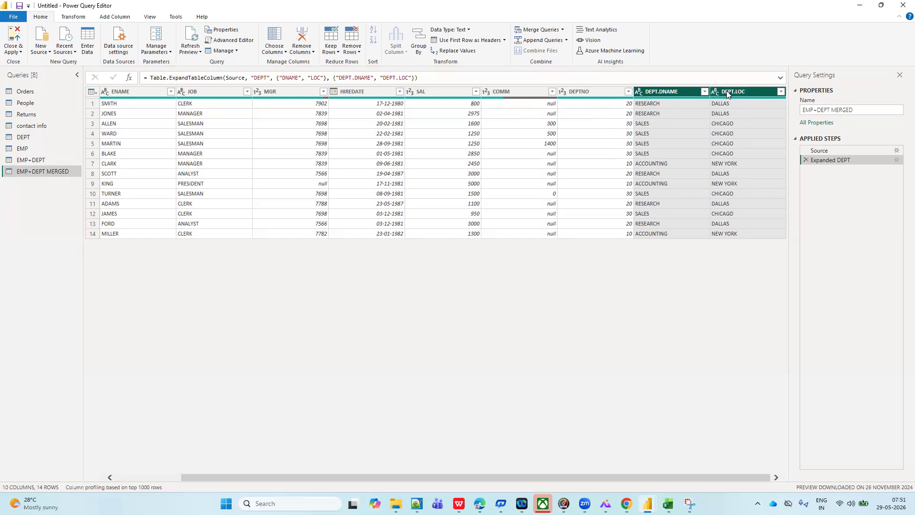
- Review all columns of the EMP+DEPT MERGED query, from EMPNO through DEPT.LOC
scroll(317, 184, left, 1)
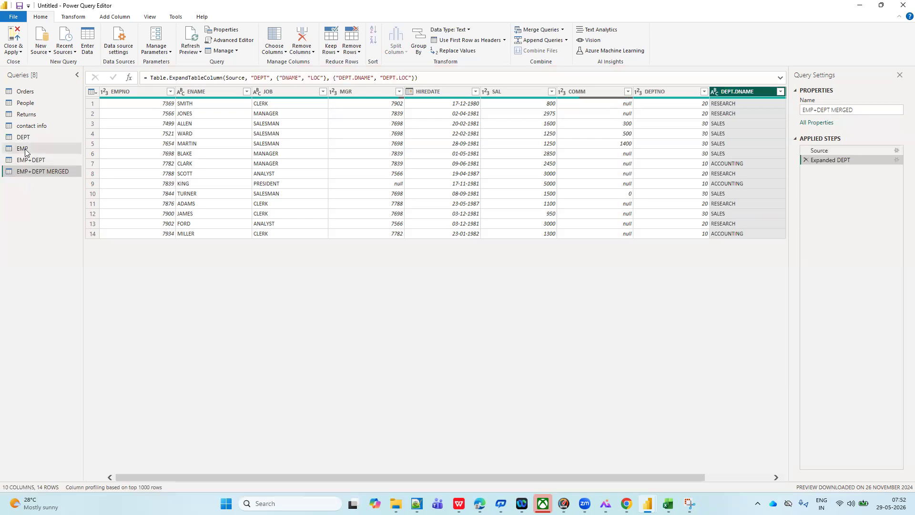
key(shift+Right)
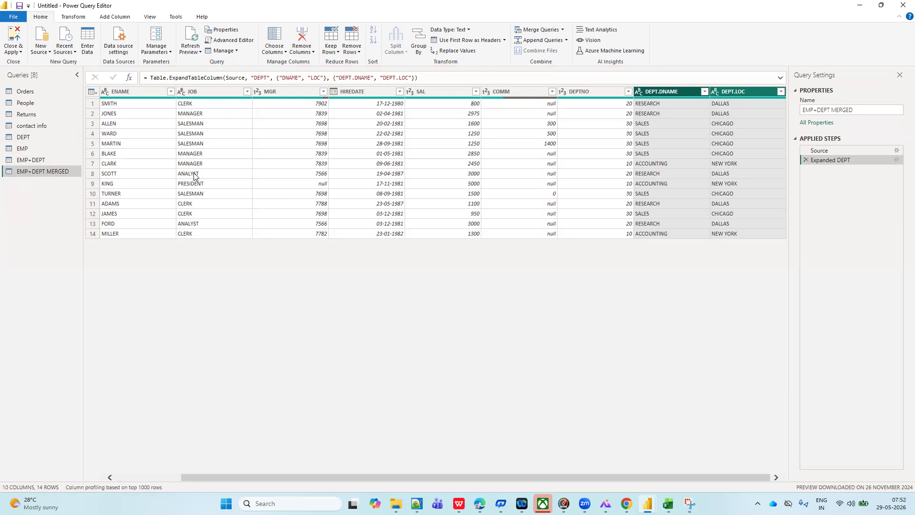
scroll(253, 172, left, 1)
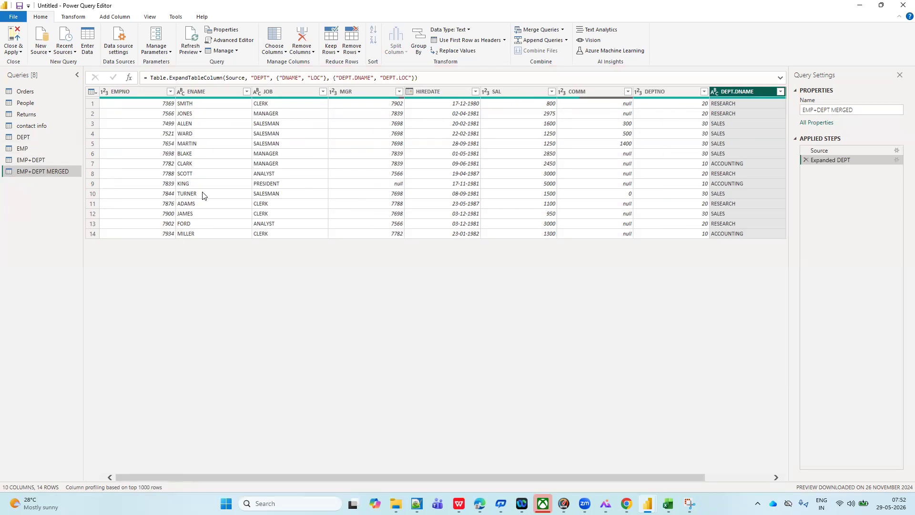
scroll(506, 147, right, 1)
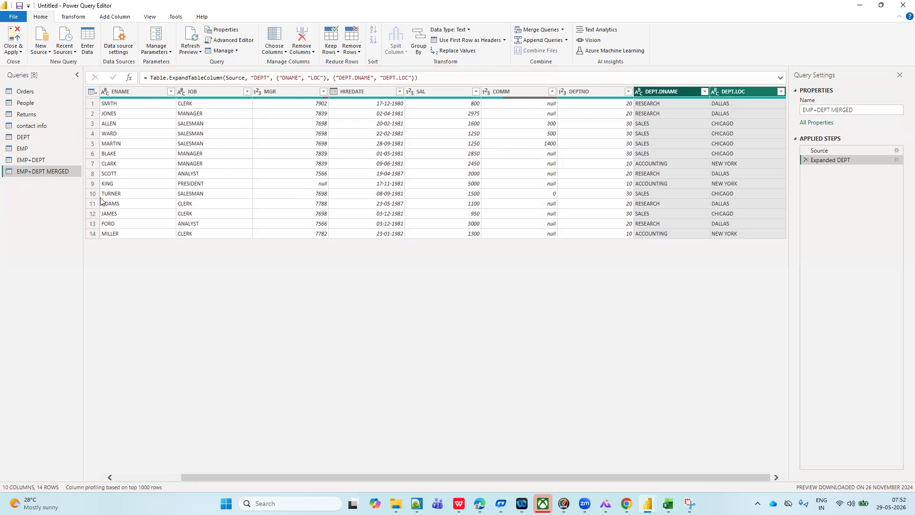
drag(26, 136, 240, 153)
scroll(240, 153, left, 1)
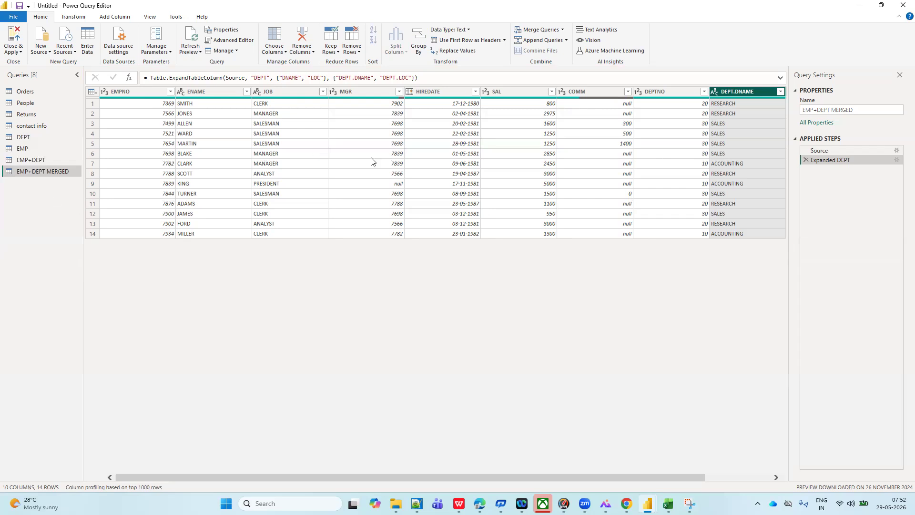
scroll(371, 161, right, 1)
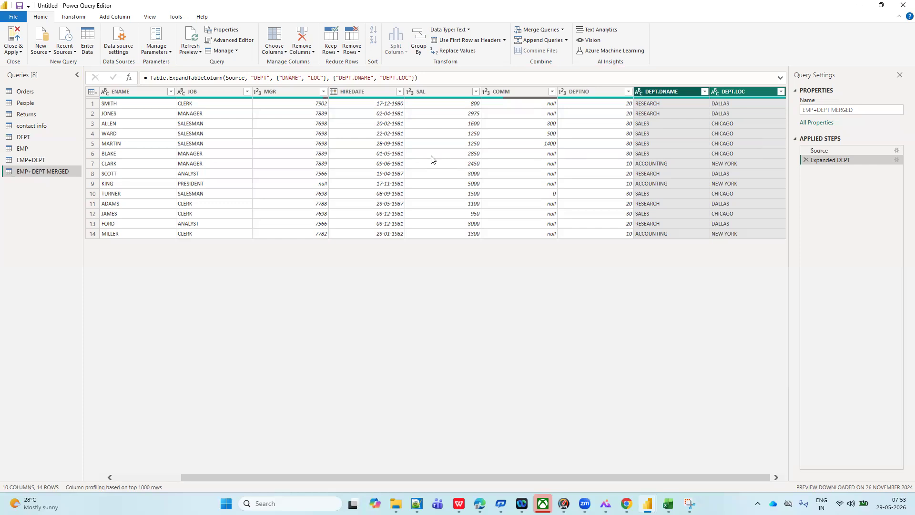
click(567, 41)
click(50, 50)
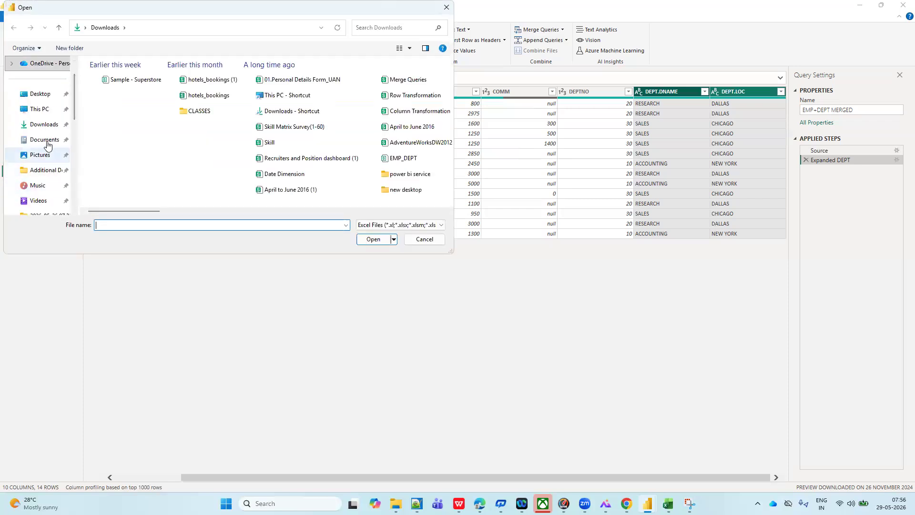
click(44, 126)
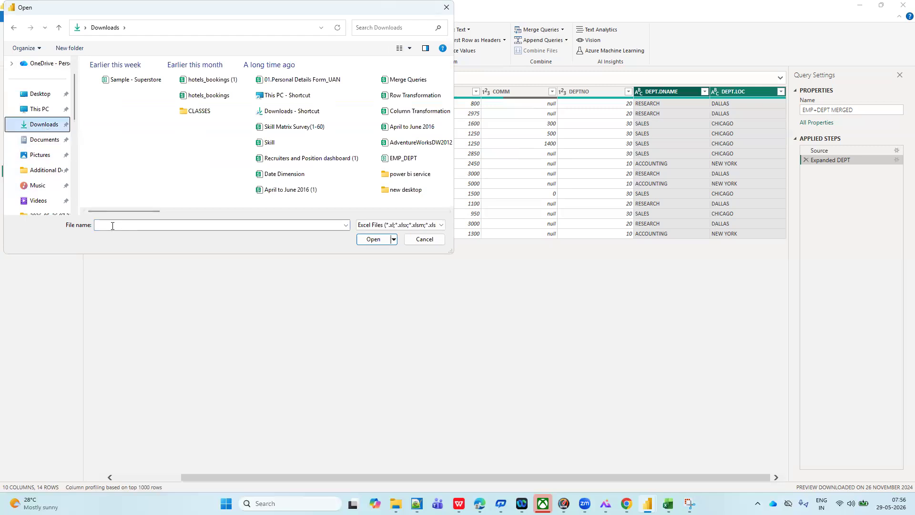
click(446, 8)
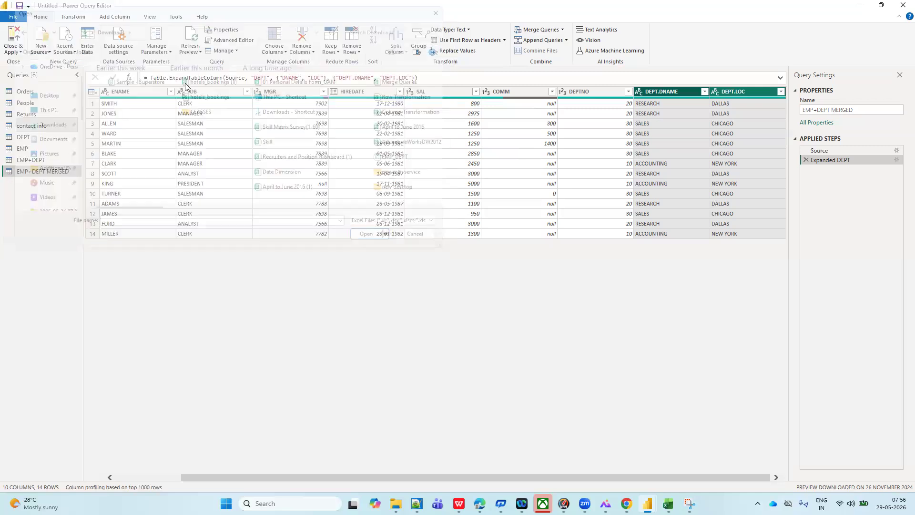
- Import April 2016.csv from the Downloads folder as a new Text/CSV query, keeping the comma delimiter and default detection settings
click(50, 53)
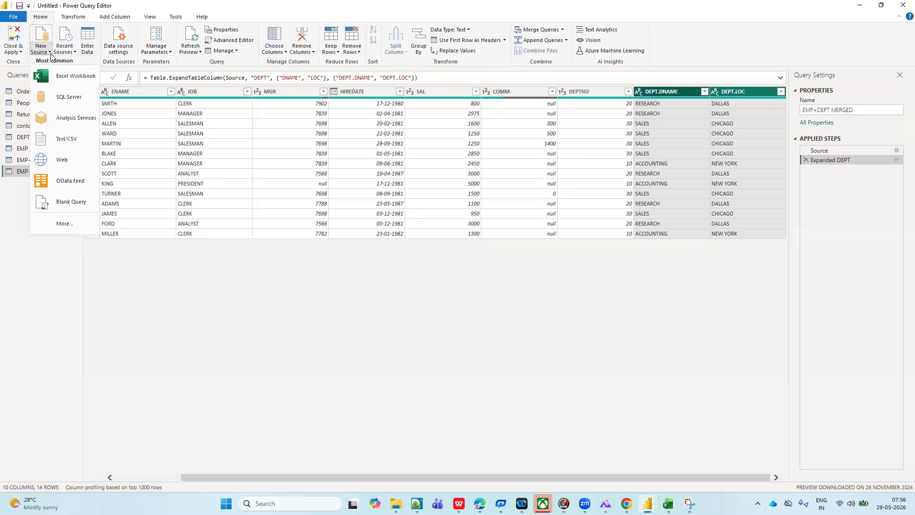
click(75, 142)
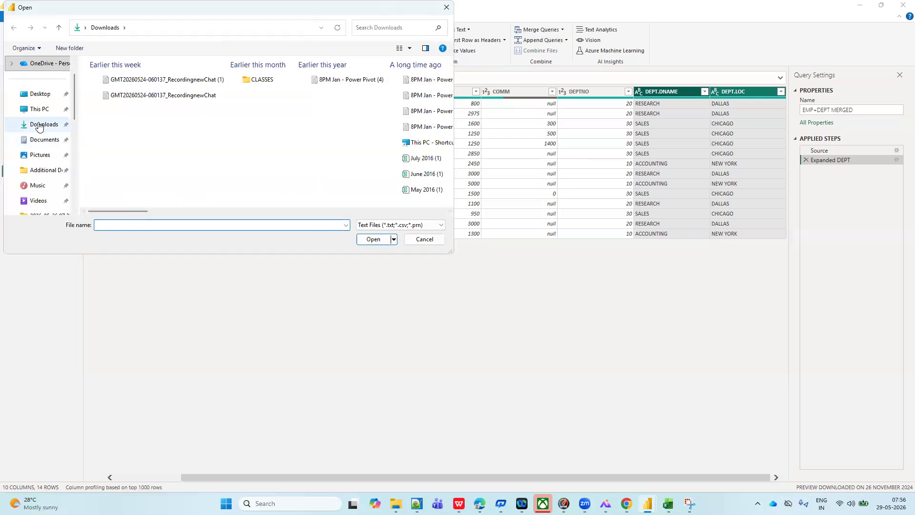
click(43, 124)
click(118, 225)
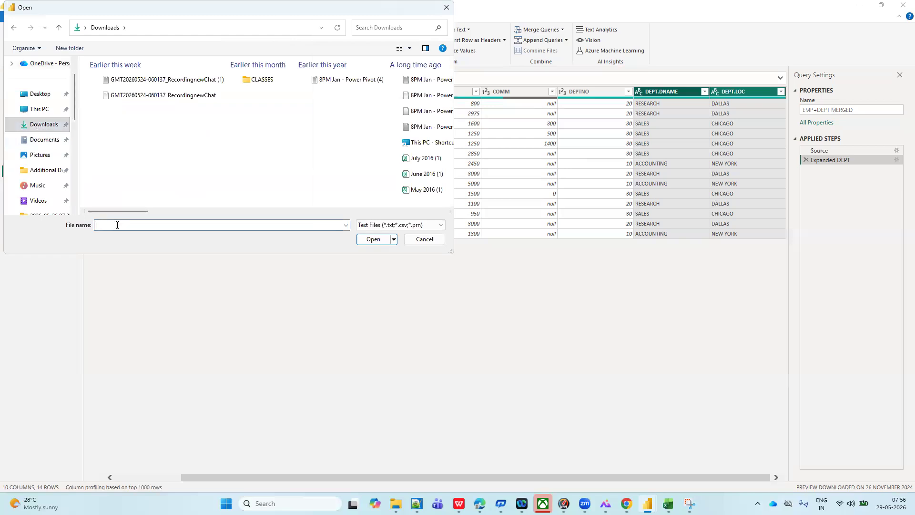
text(APR)
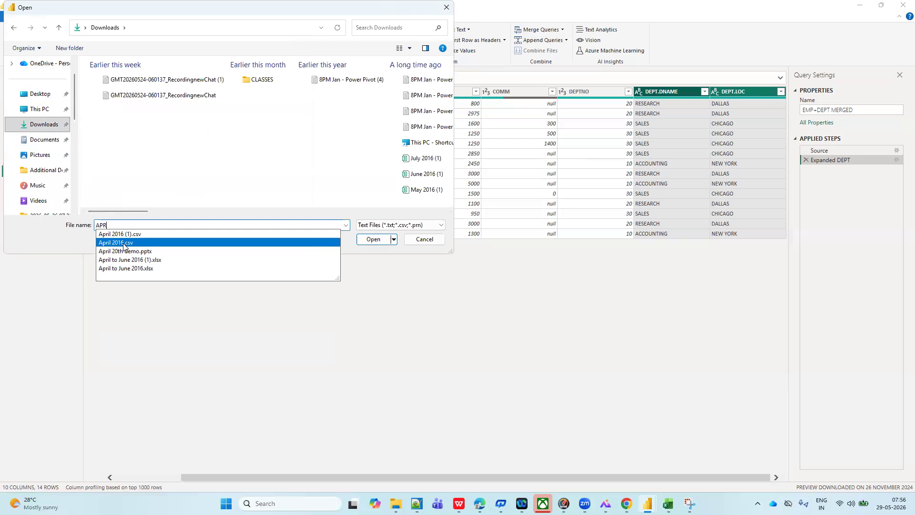
click(124, 243)
click(375, 240)
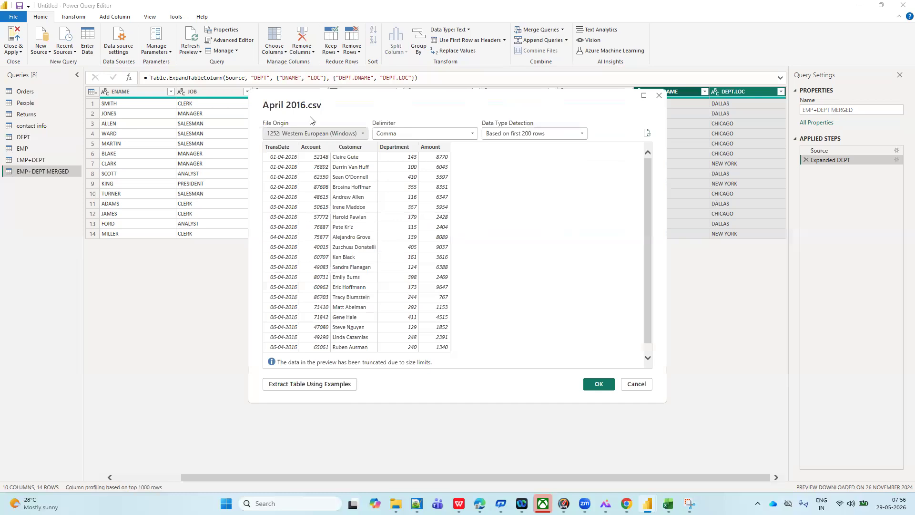
click(594, 385)
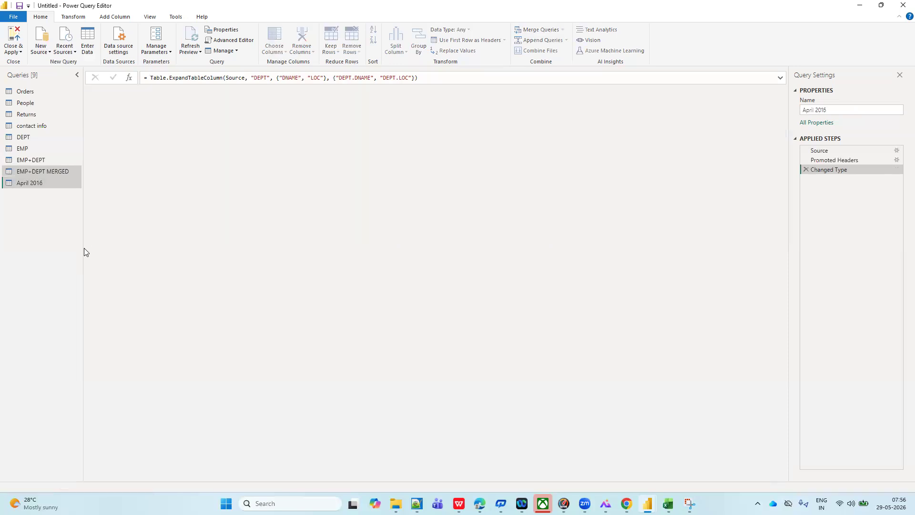
- Import May 2016.csv from the Downloads folder as another Text/CSV query with the default import settings
click(49, 52)
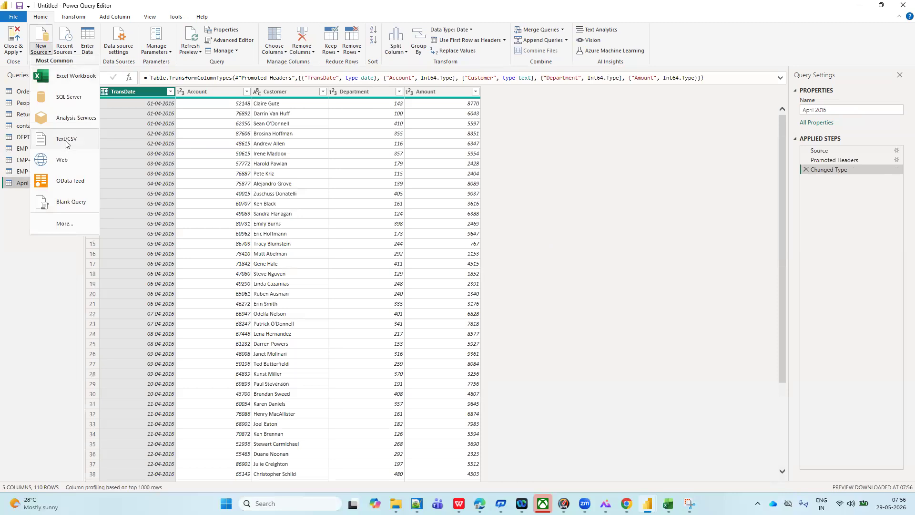
click(66, 139)
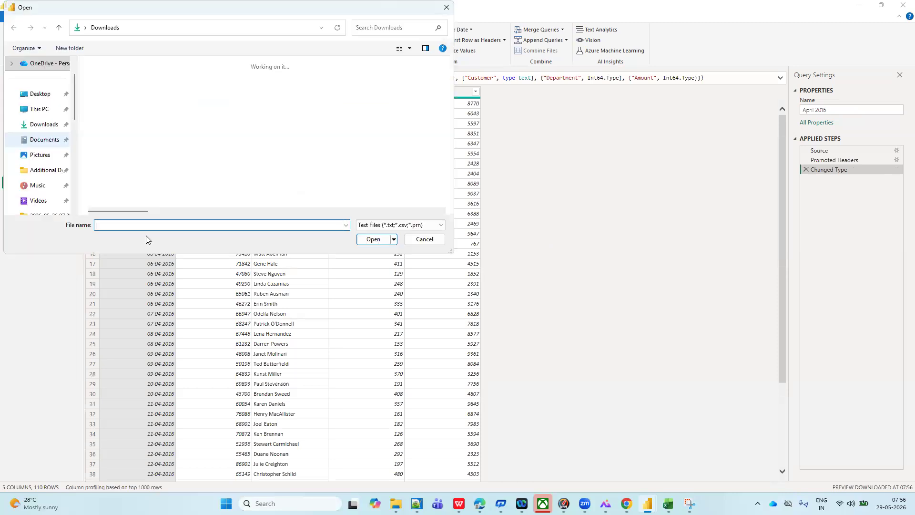
click(39, 123)
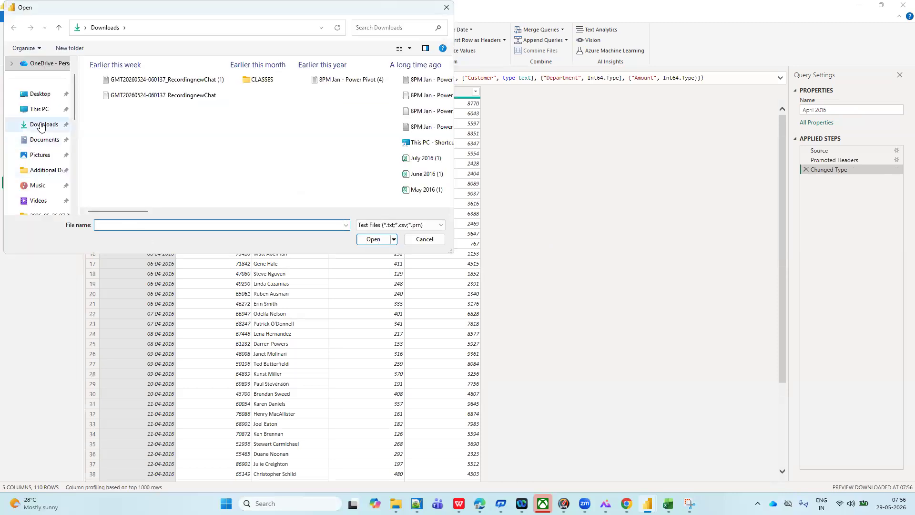
click(128, 225)
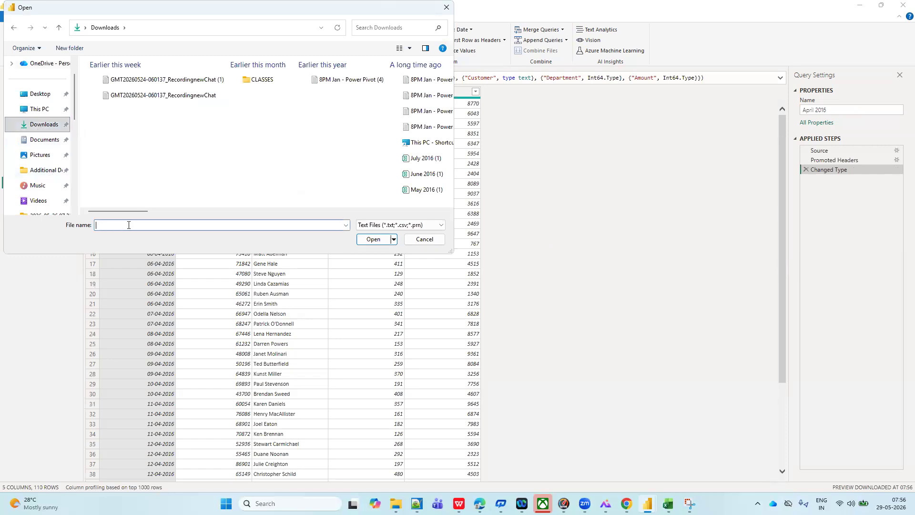
text(MAY)
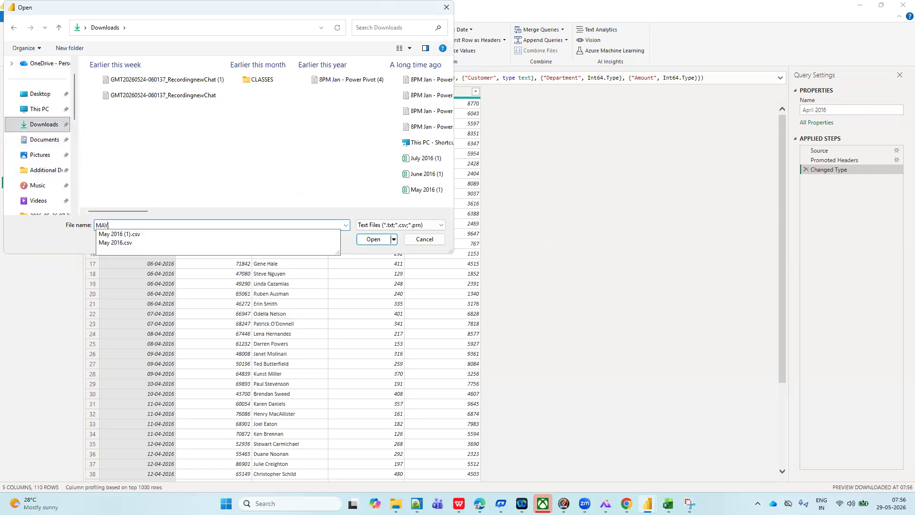
click(141, 243)
click(370, 239)
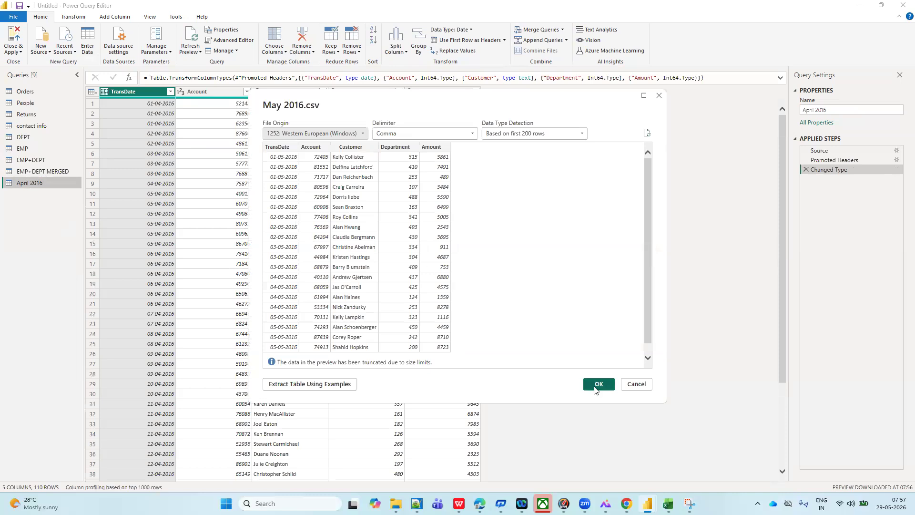
click(598, 385)
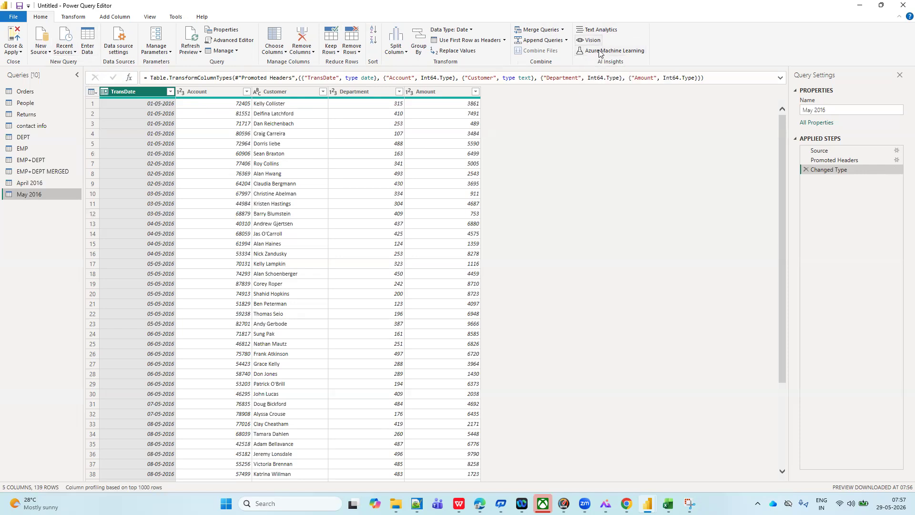
click(73, 17)
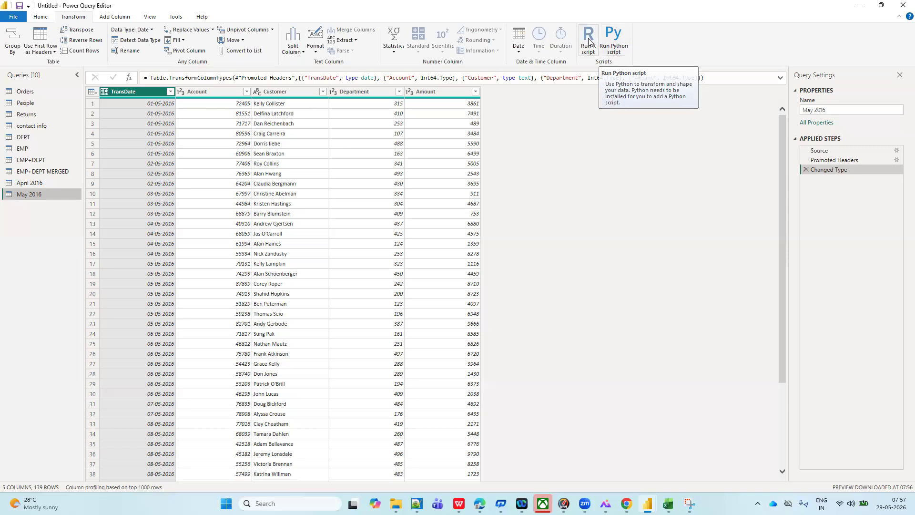
click(115, 19)
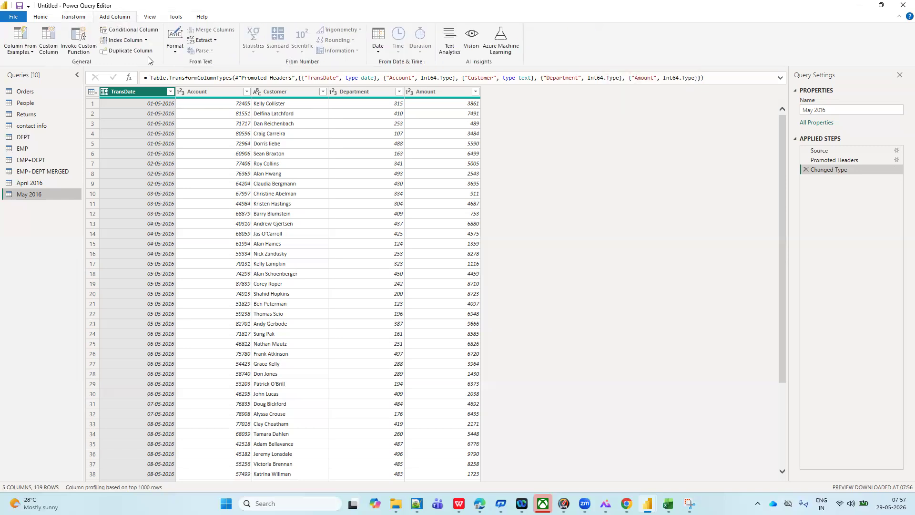
click(43, 19)
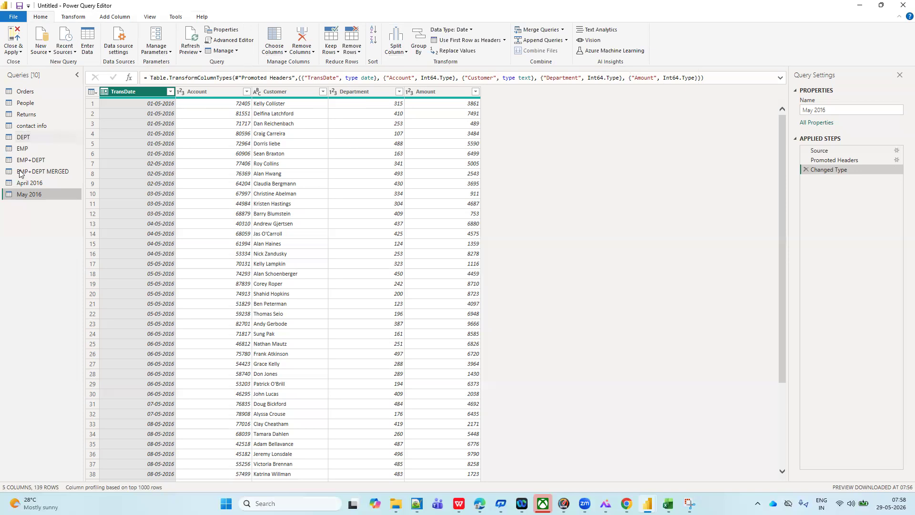
click(50, 55)
click(46, 254)
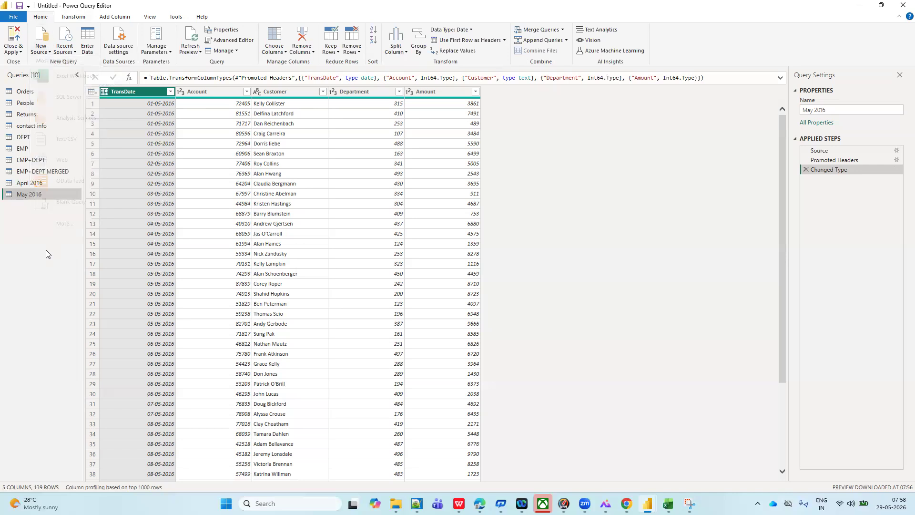
- Import June 2016.csv from the Downloads folder as a new Text/CSV query with the default import settings
click(48, 56)
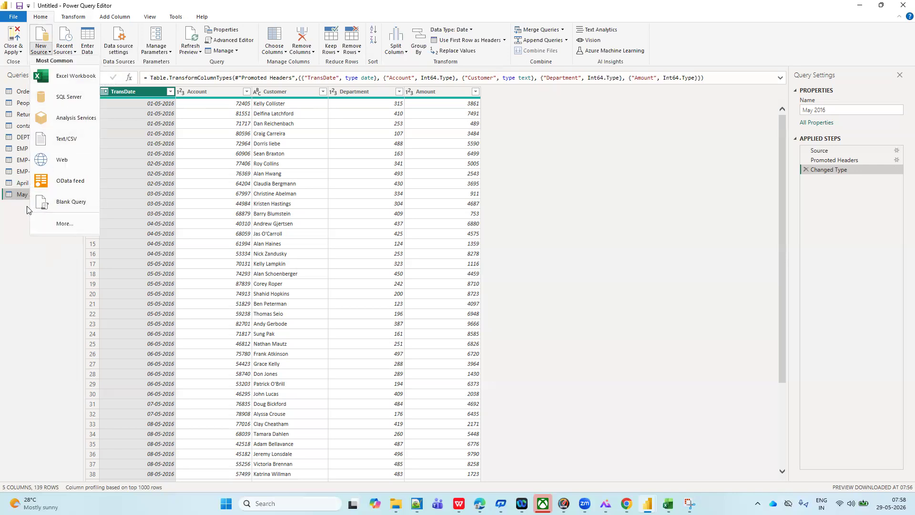
click(63, 141)
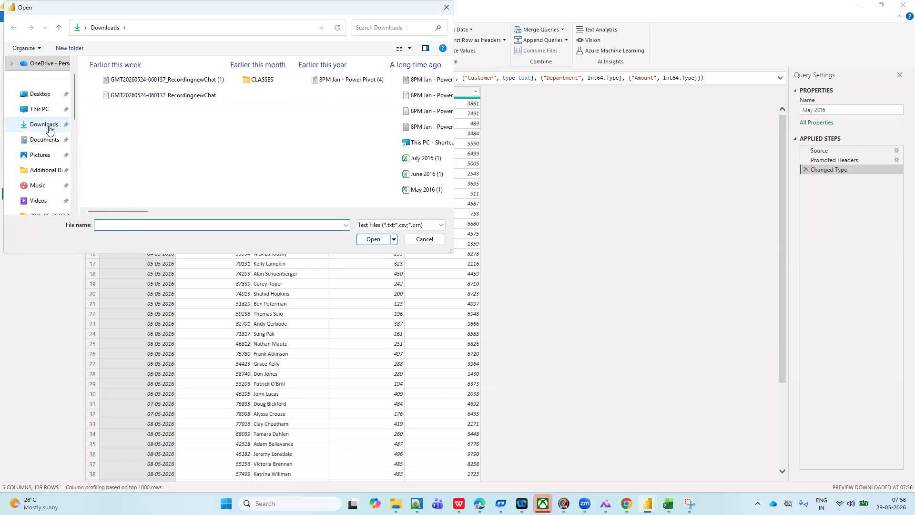
click(49, 128)
click(137, 225)
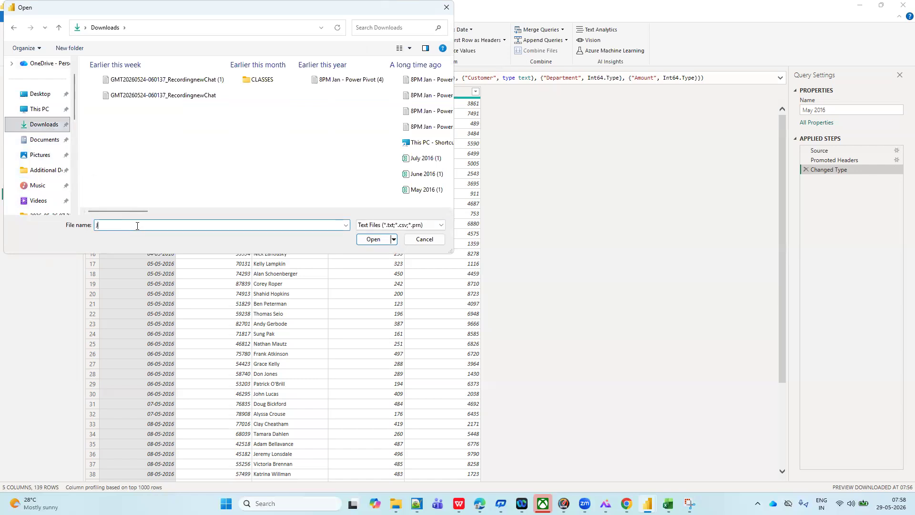
text(JUNE)
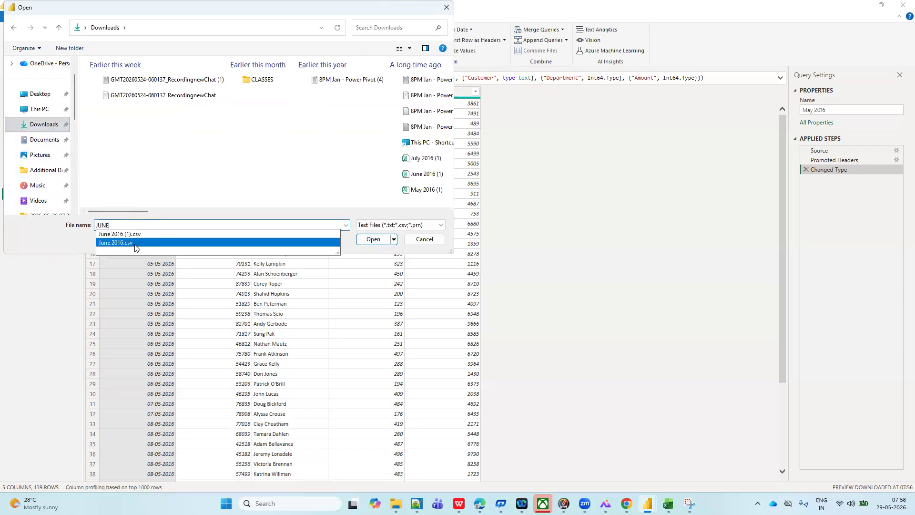
click(134, 244)
click(367, 240)
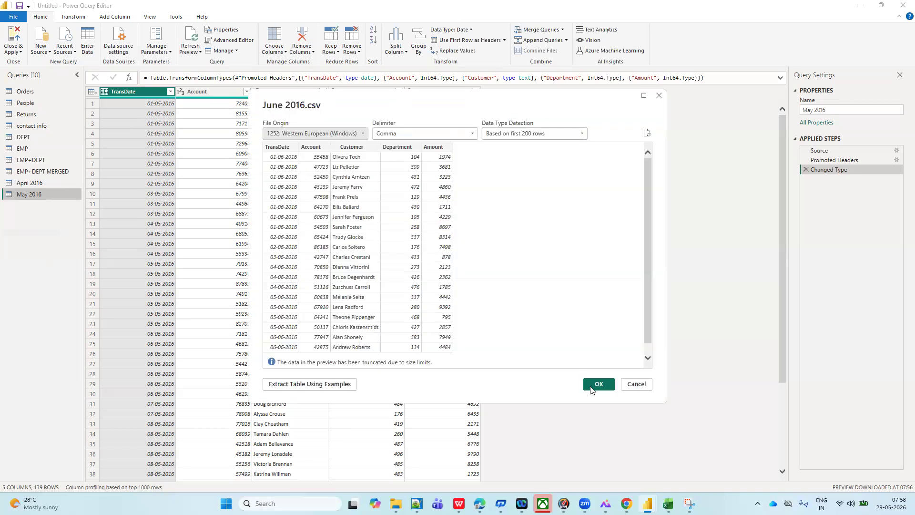
click(590, 388)
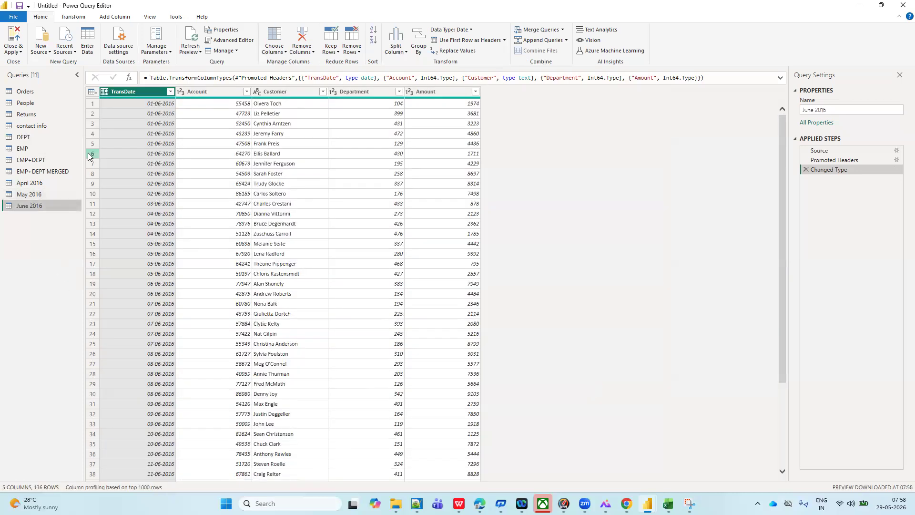
- Import July 2016.csv from the Downloads folder as a new Text/CSV query with the default import settings
click(49, 52)
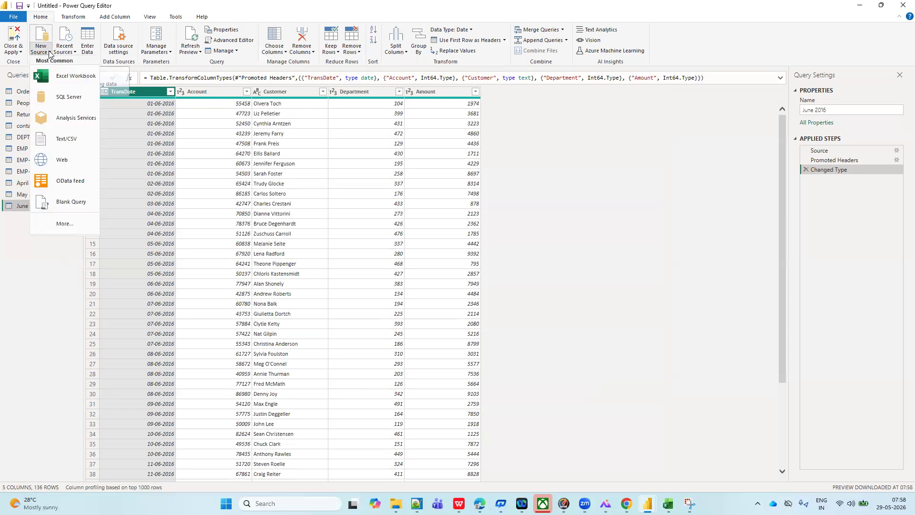
click(66, 140)
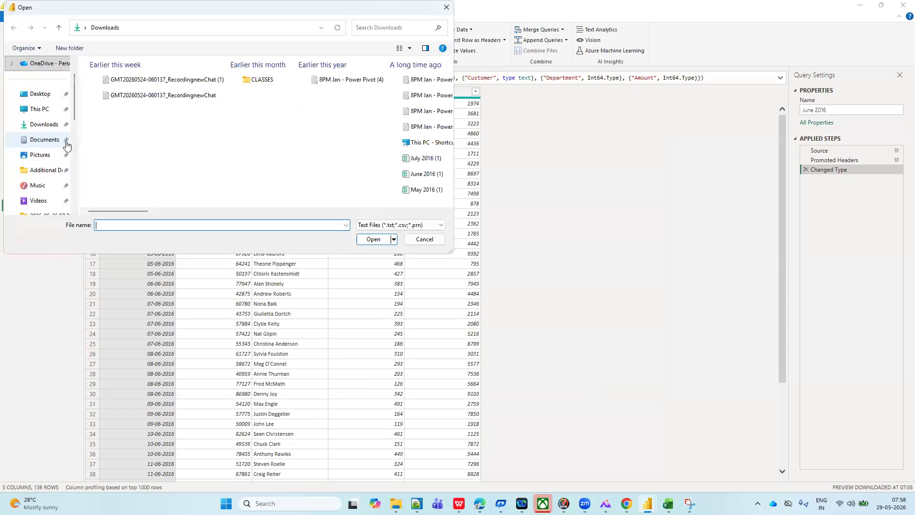
click(43, 127)
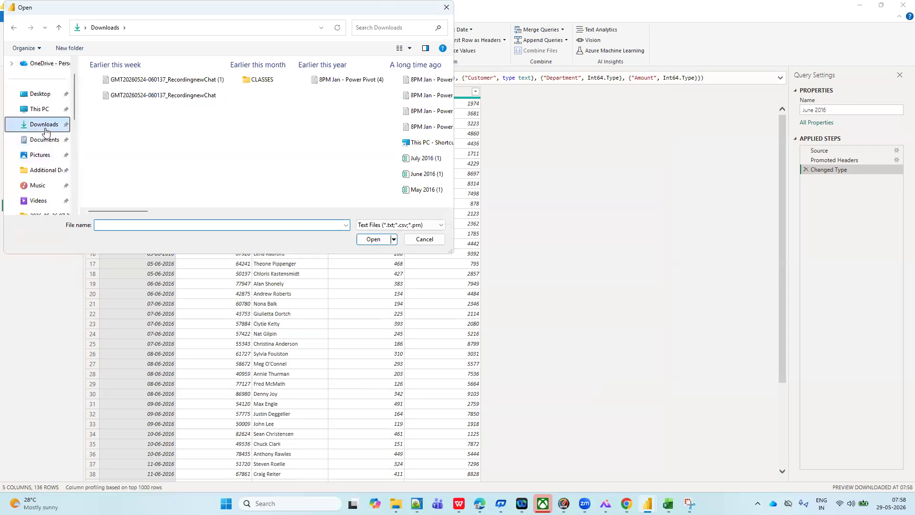
click(120, 225)
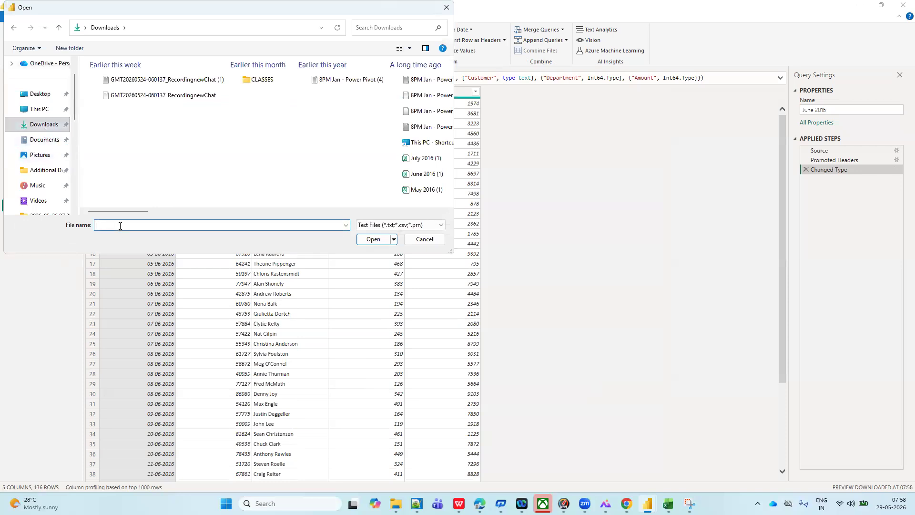
text(JULY)
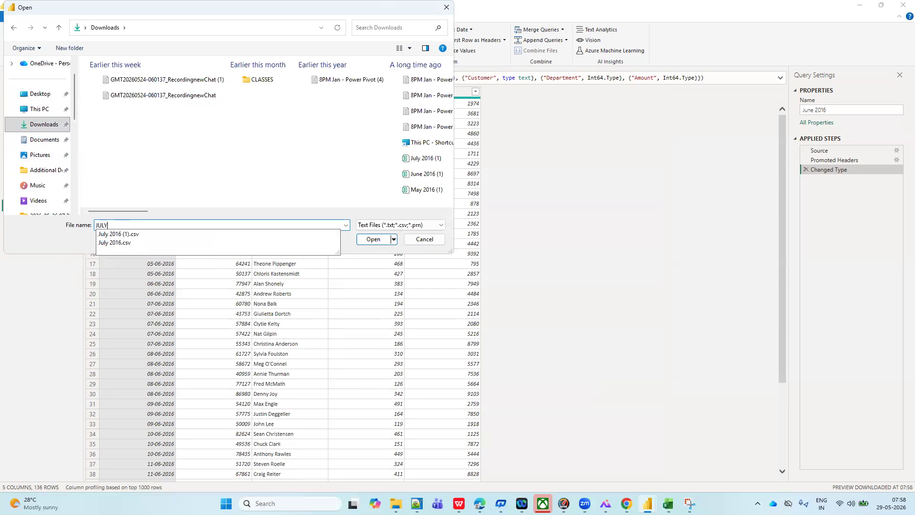
click(118, 243)
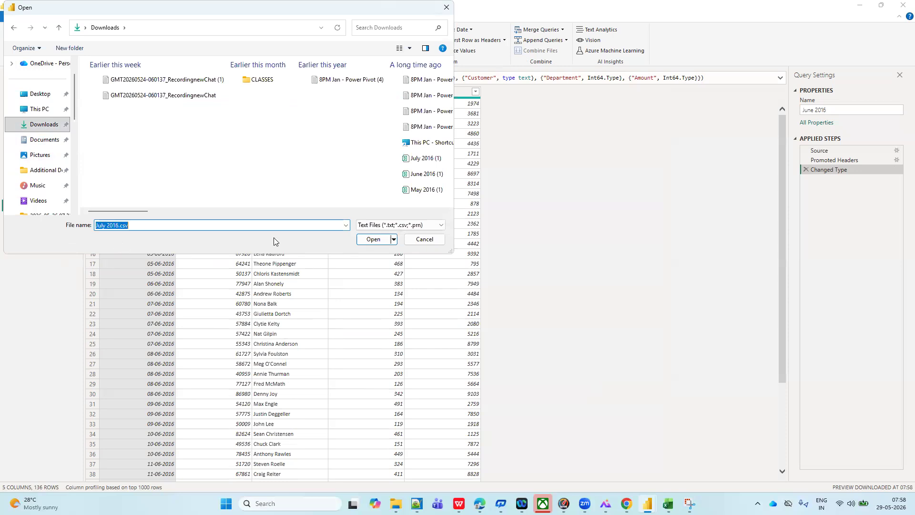
click(372, 239)
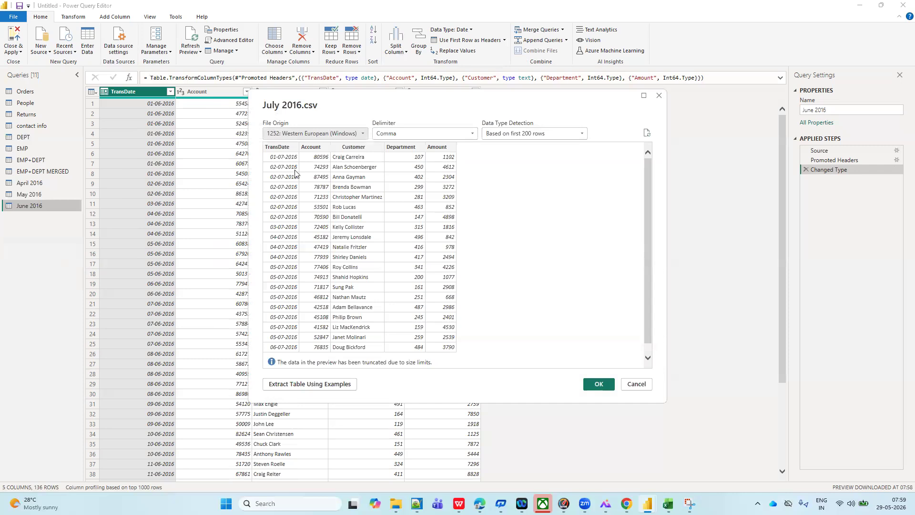
click(599, 384)
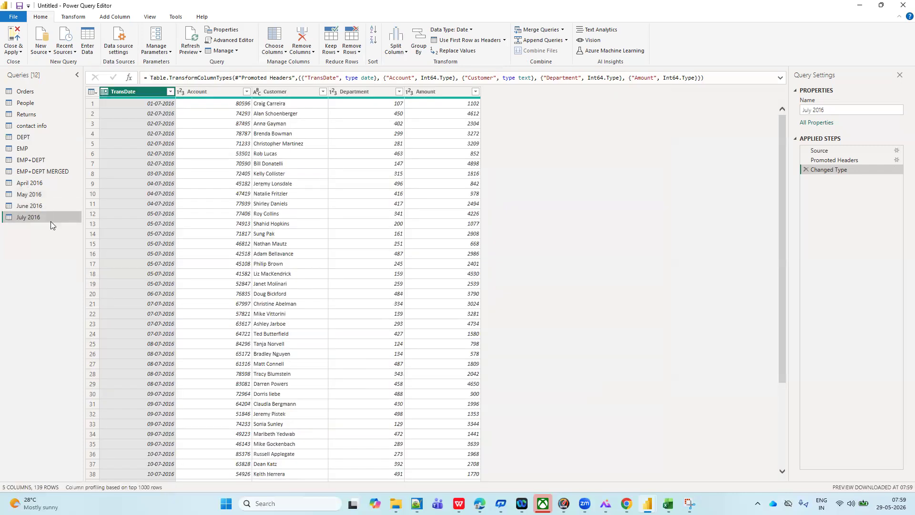
- Compare the columns and dates of the April, May, June and July 2016 queries, ending on April 2016
click(38, 185)
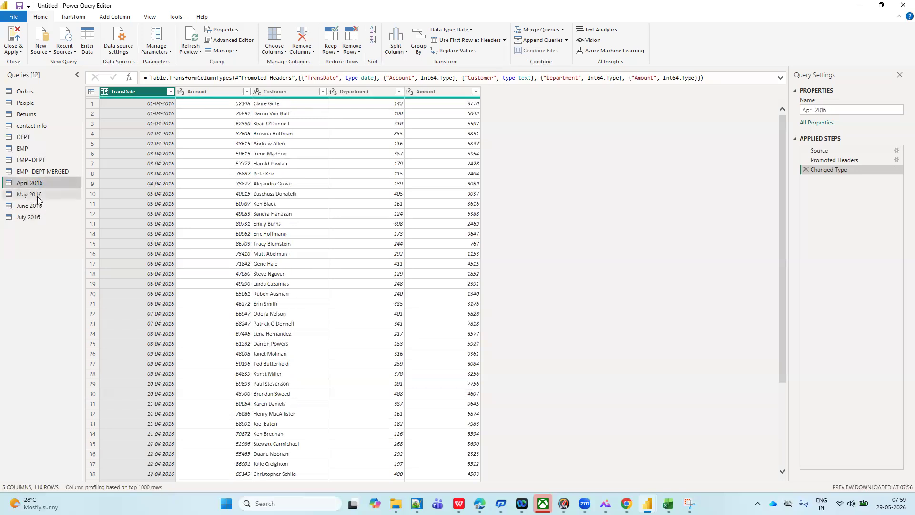
click(38, 195)
click(37, 208)
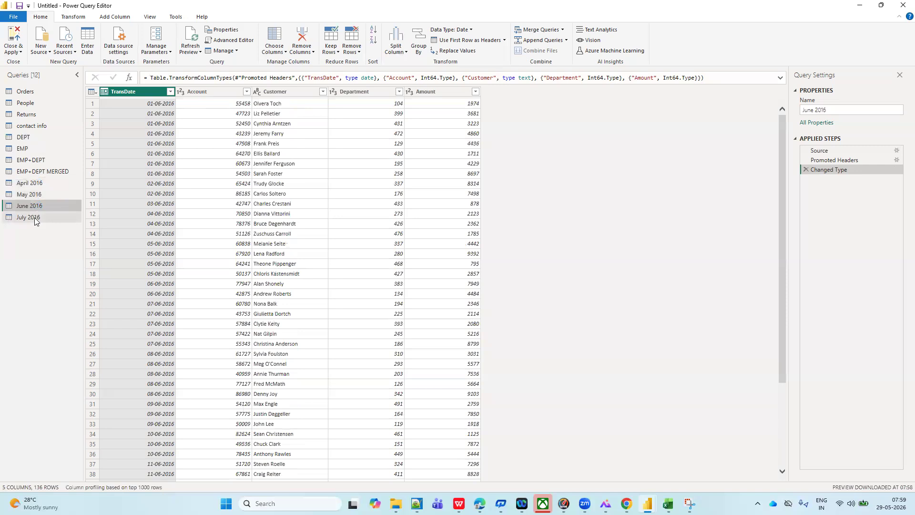
click(34, 219)
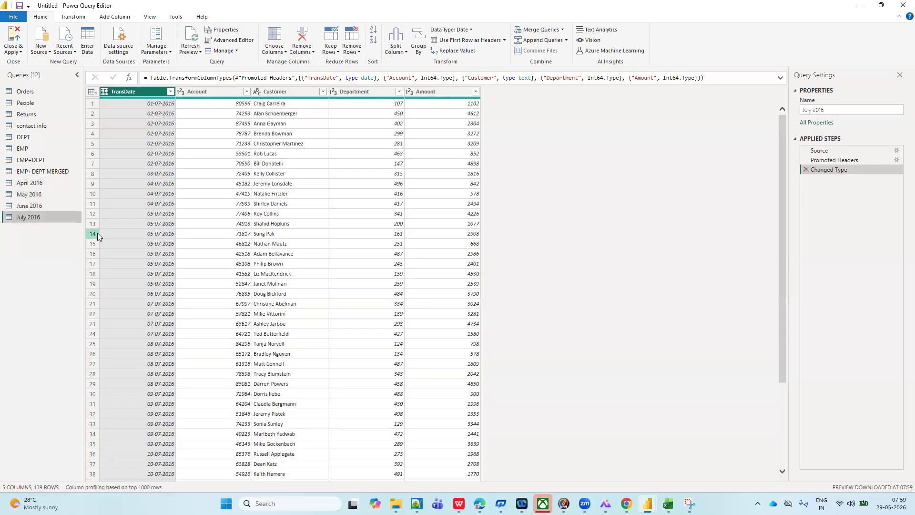
click(33, 185)
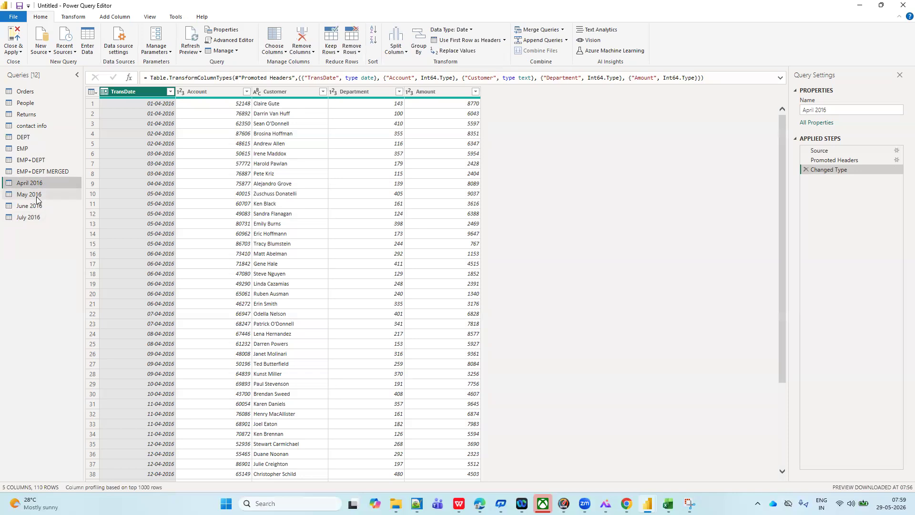
- Compare the row counts, transaction dates and column structure of the April 2016 and May 2016 queries
click(35, 196)
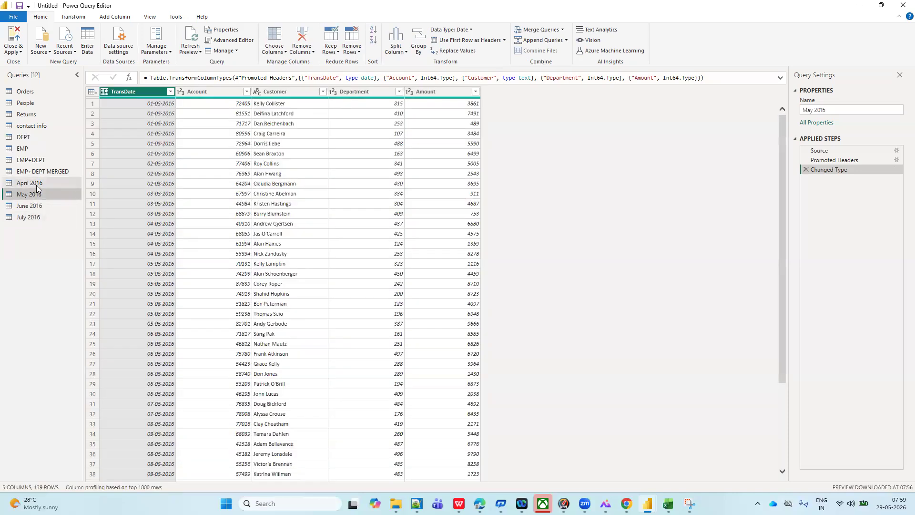
click(39, 183)
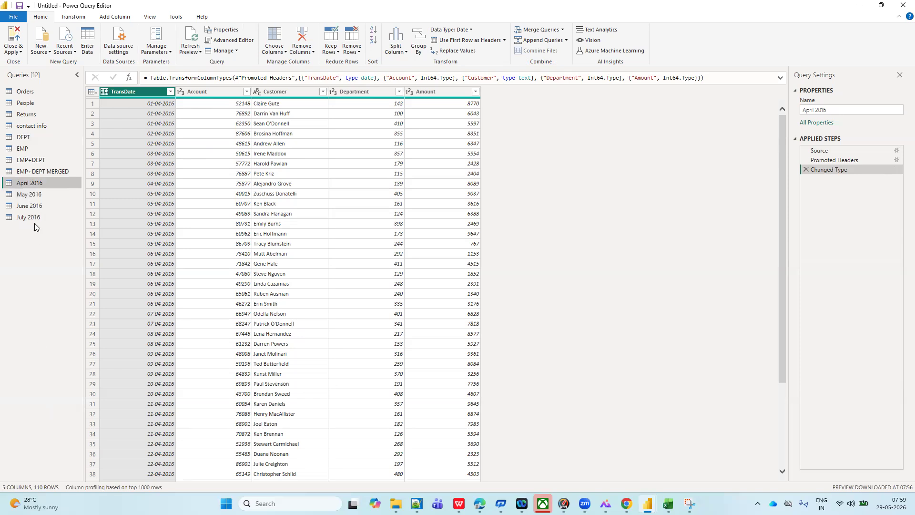
click(31, 194)
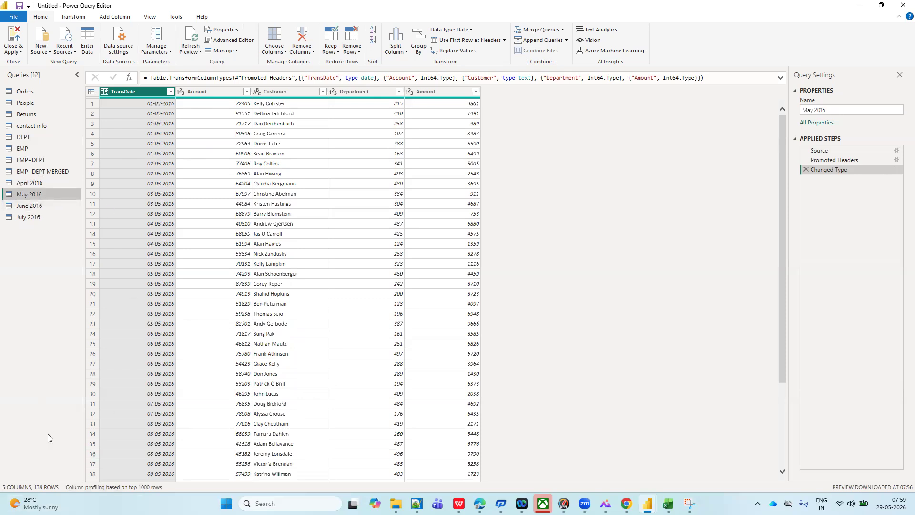
click(33, 184)
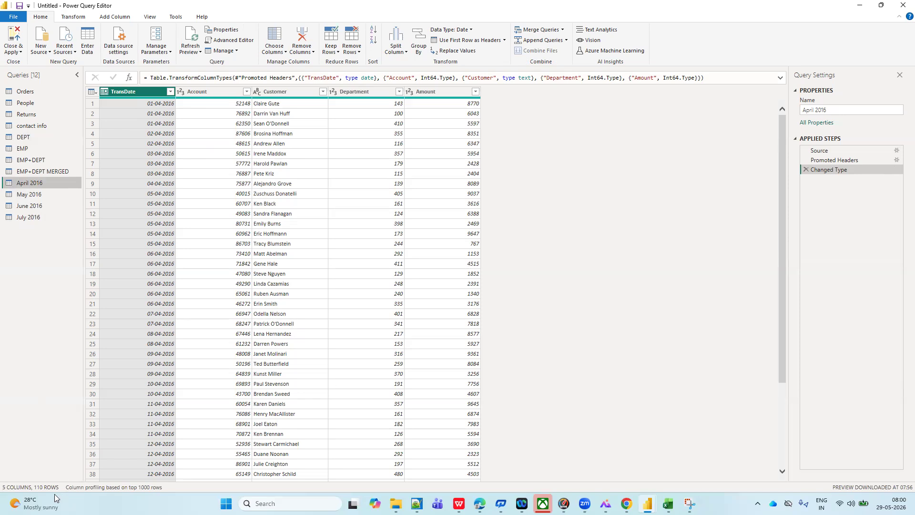
click(32, 196)
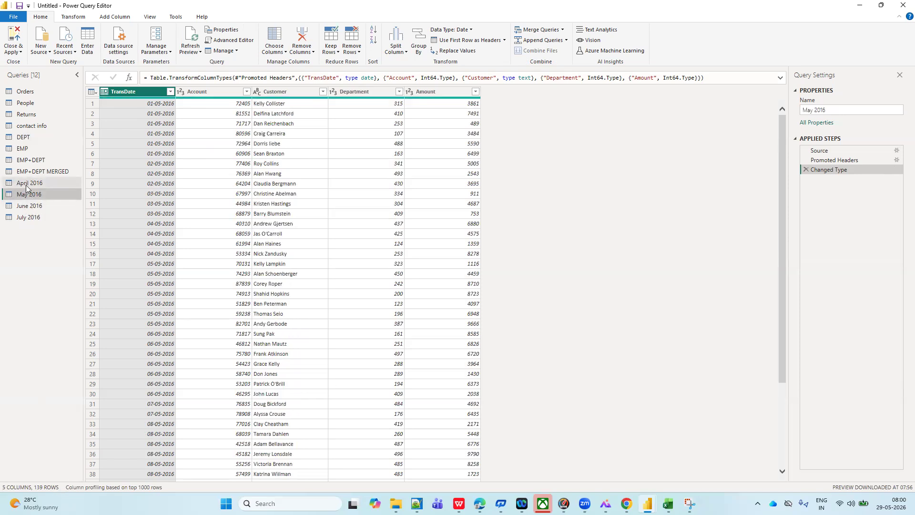
click(25, 186)
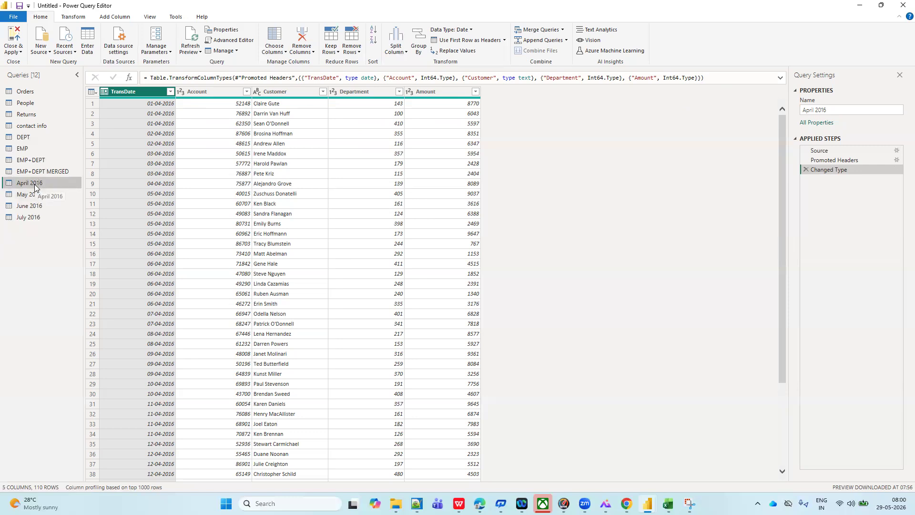
click(93, 153)
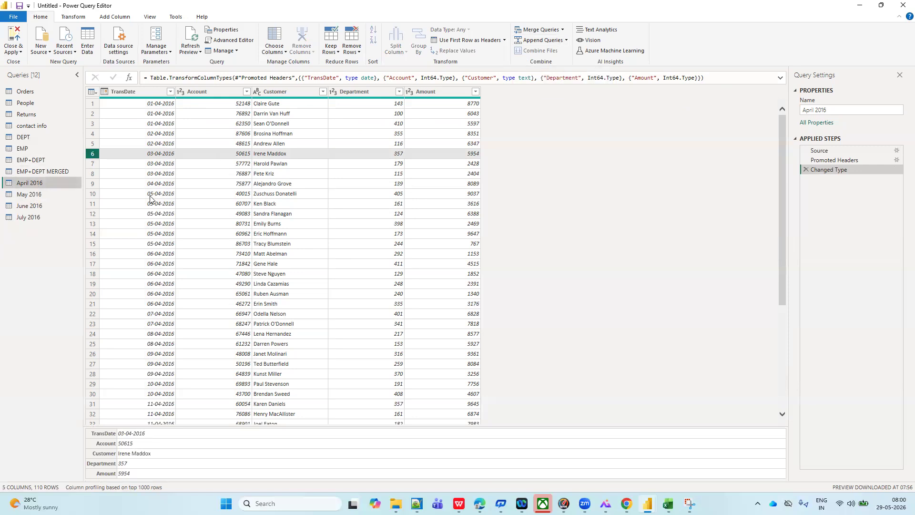
click(159, 104)
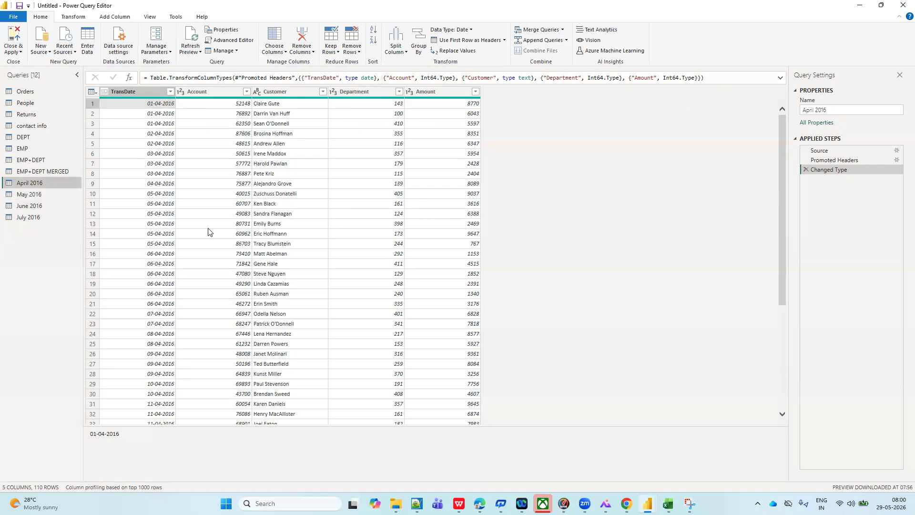
click(26, 198)
click(32, 182)
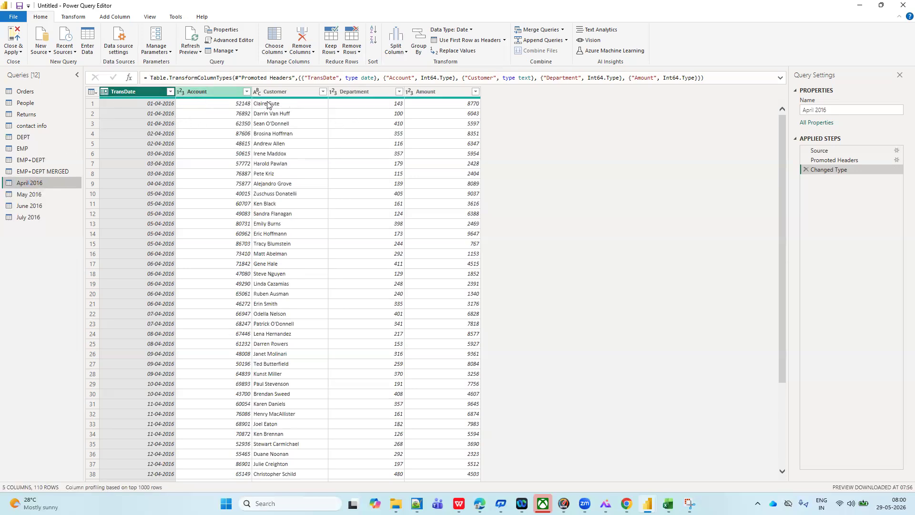
click(35, 194)
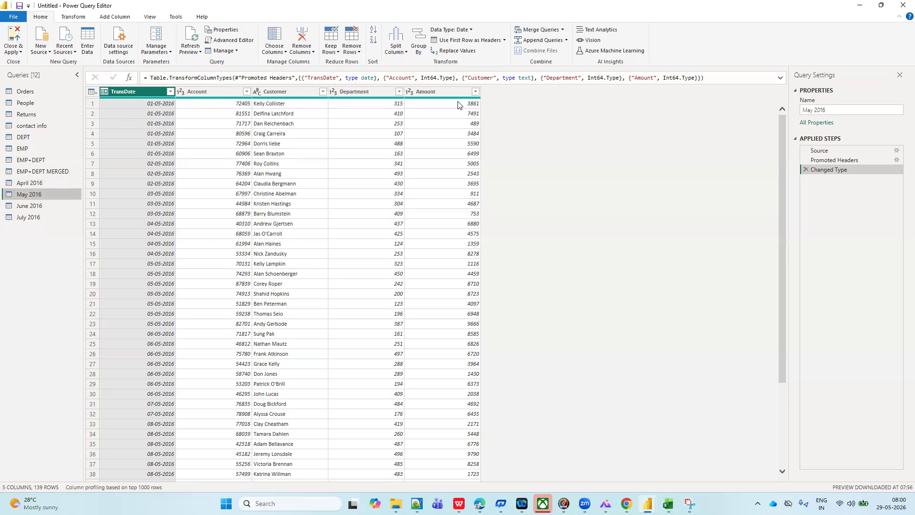
click(38, 186)
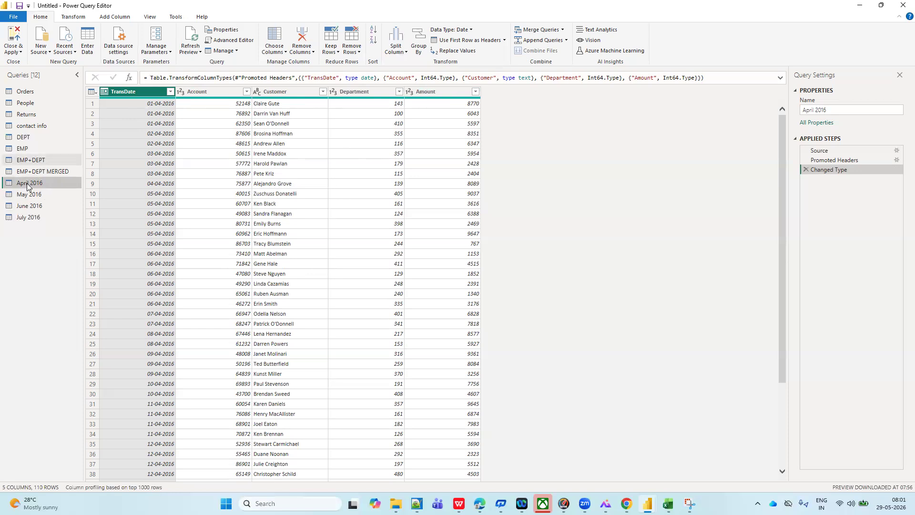
click(27, 195)
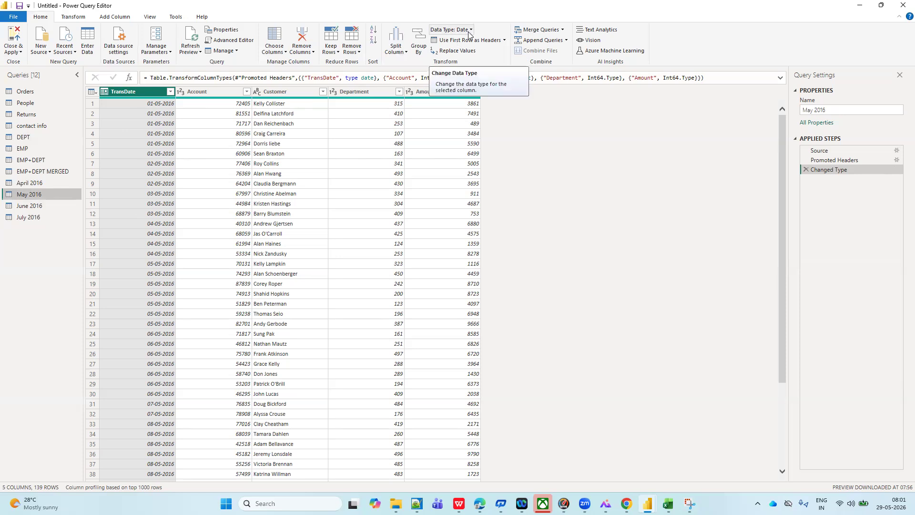
- Select the Account column in the May 2016 query and turn off the column profile display
click(219, 94)
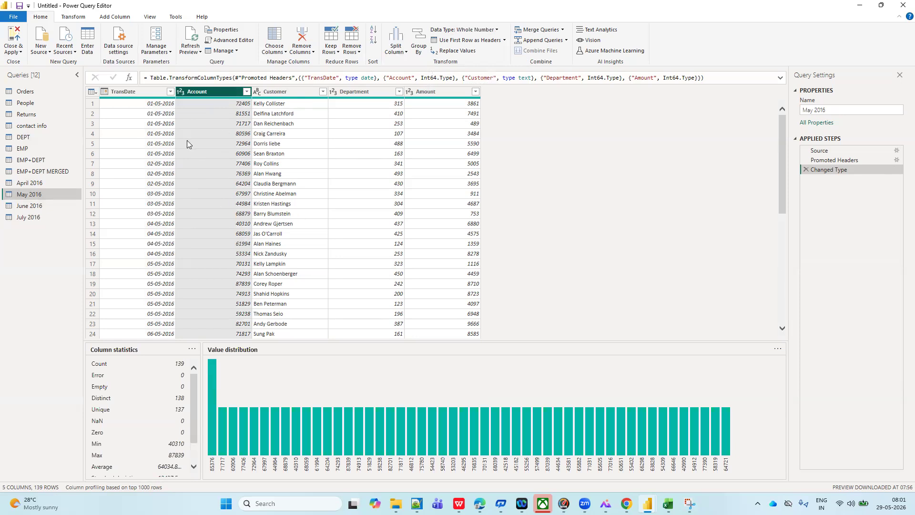
click(150, 18)
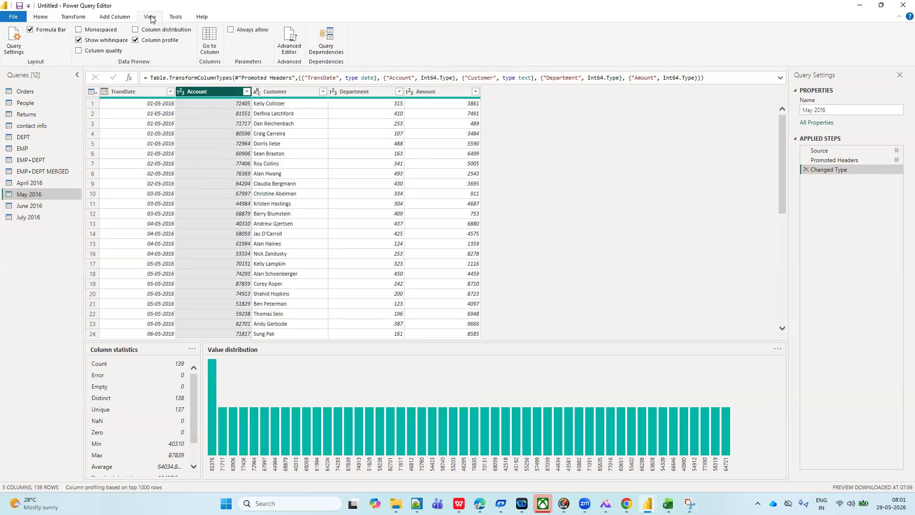
click(135, 40)
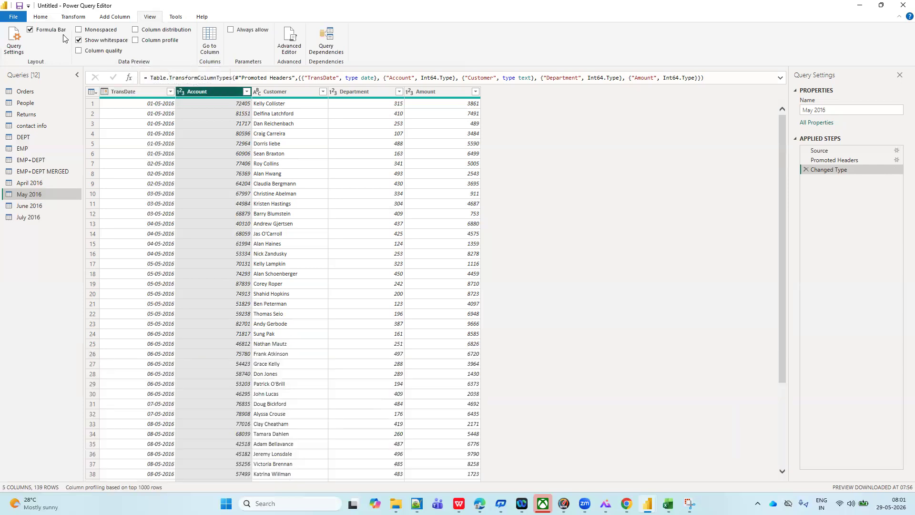
click(44, 18)
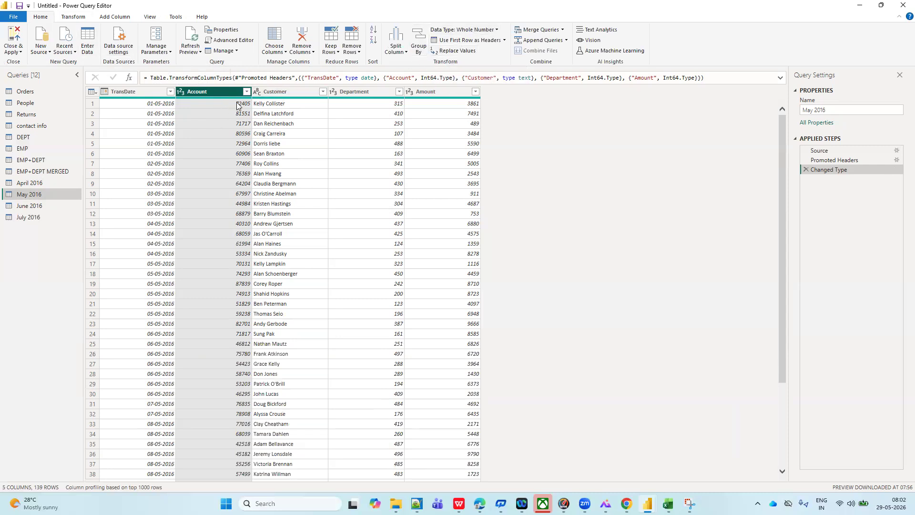
- Check the data types of the Customer and Department columns in May 2016 and compare them with April 2016
click(280, 93)
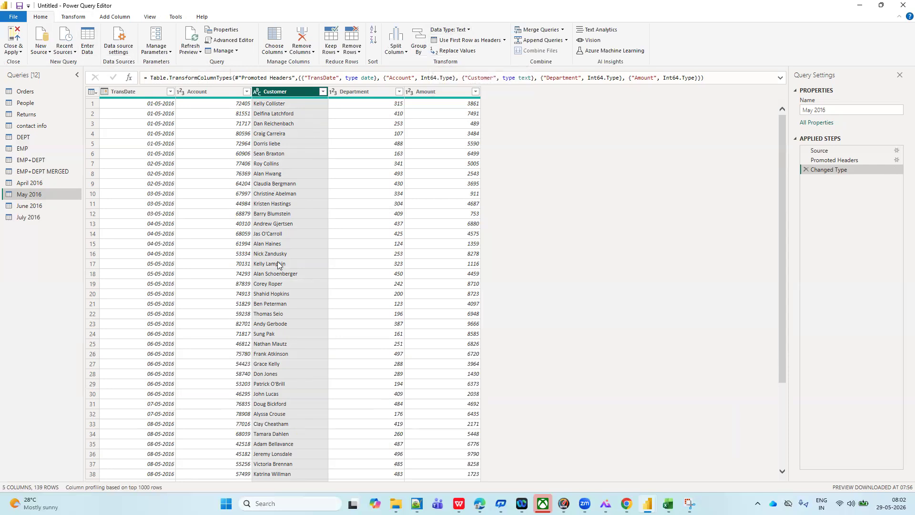
click(361, 91)
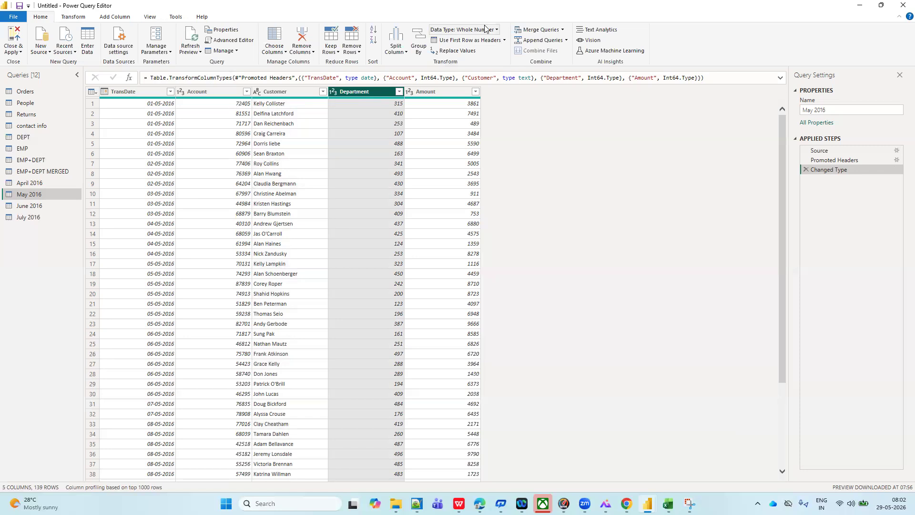
drag(25, 183, 29, 184)
click(28, 183)
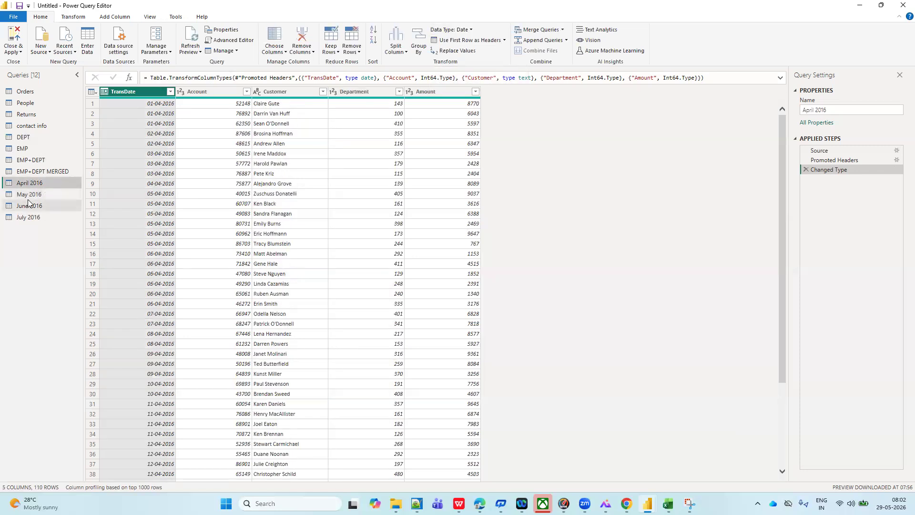
click(28, 202)
- Append two tables as a new query, with April 2016 as the first table and May 2016 as the second
click(28, 183)
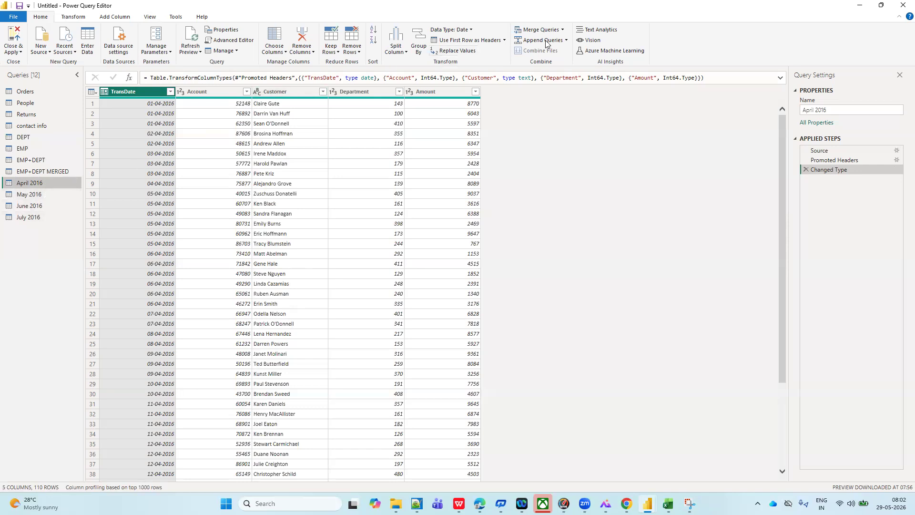
click(567, 41)
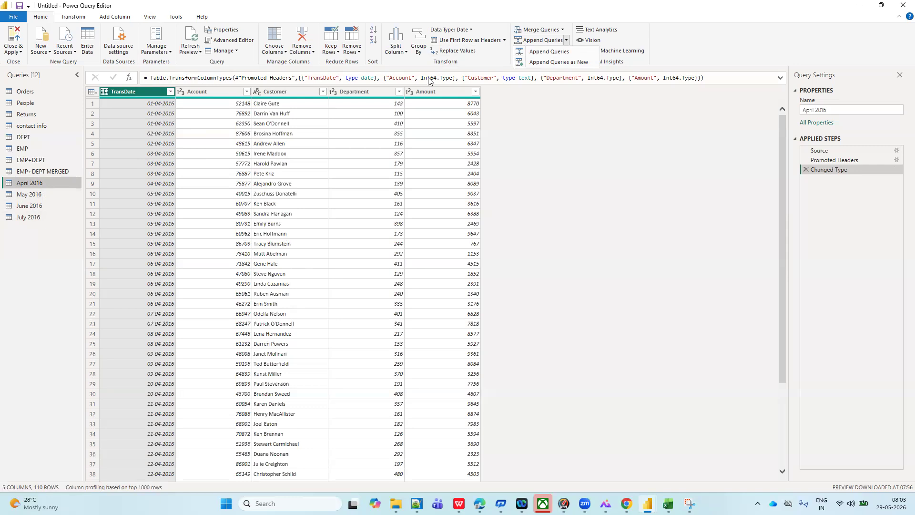
click(550, 63)
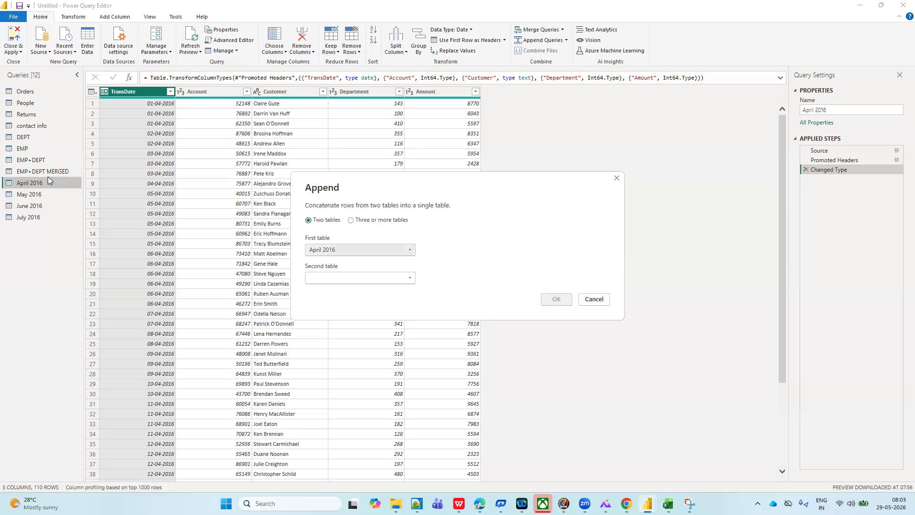
click(408, 280)
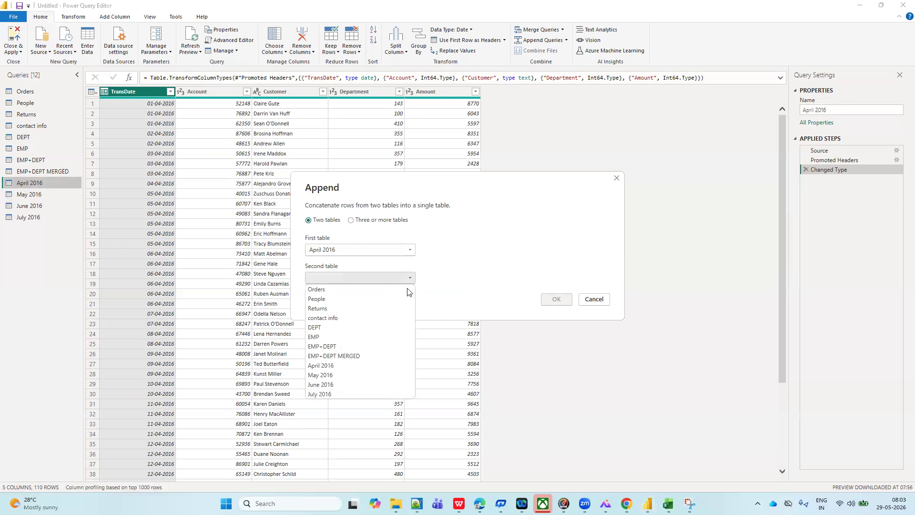
click(326, 376)
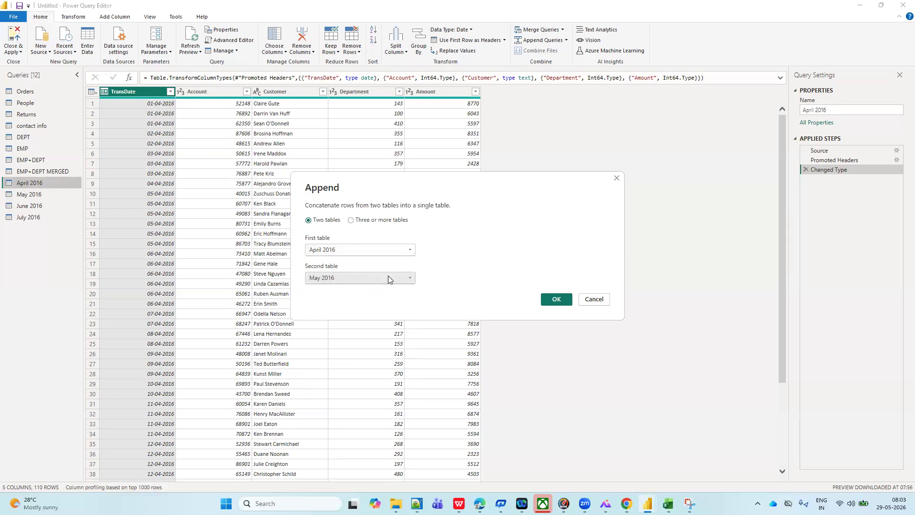
click(556, 300)
click(555, 300)
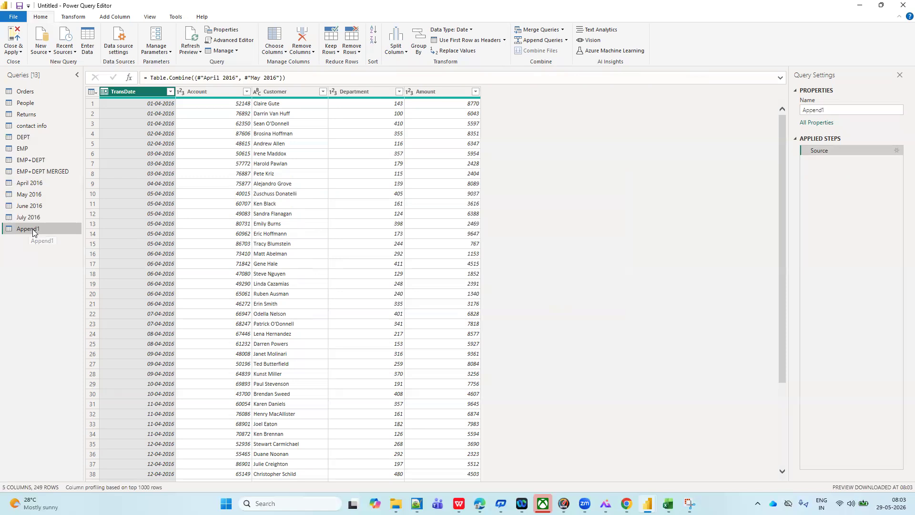
- Rename the new appended query as April+May
double_click(34, 230)
key(BackSpace)
text(aP)
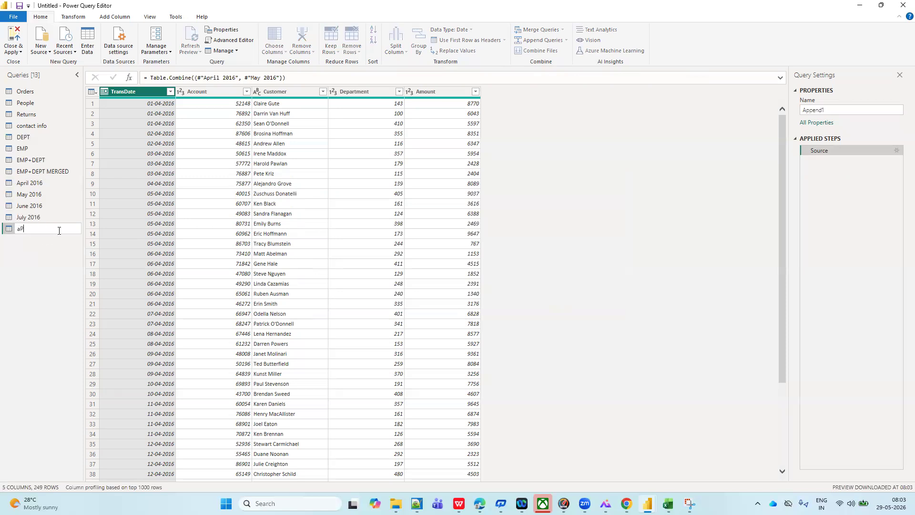
text(RIL+)
key(BackSpace)
key(BackSpace)
key(BackSpace)
key(BackSpace)
key(BackSpace)
key(BackSpace)
key(Caps_Lock)
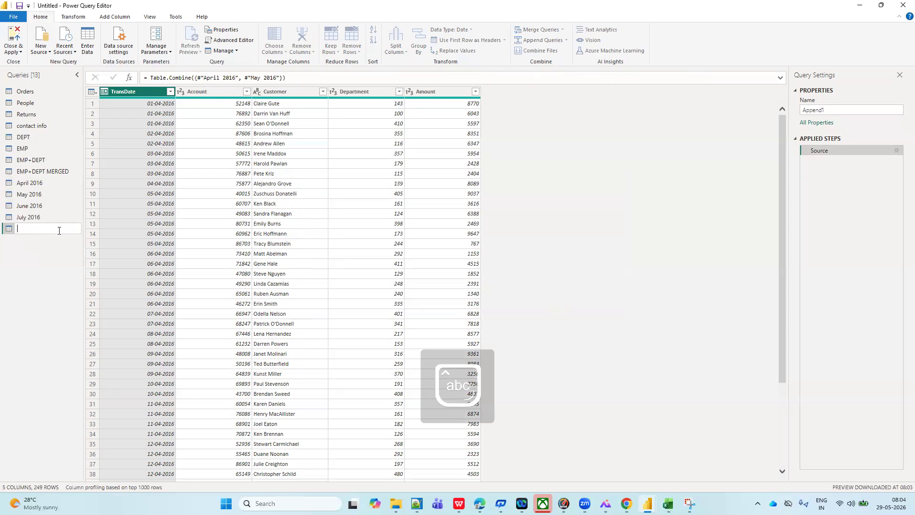
text(April+May)
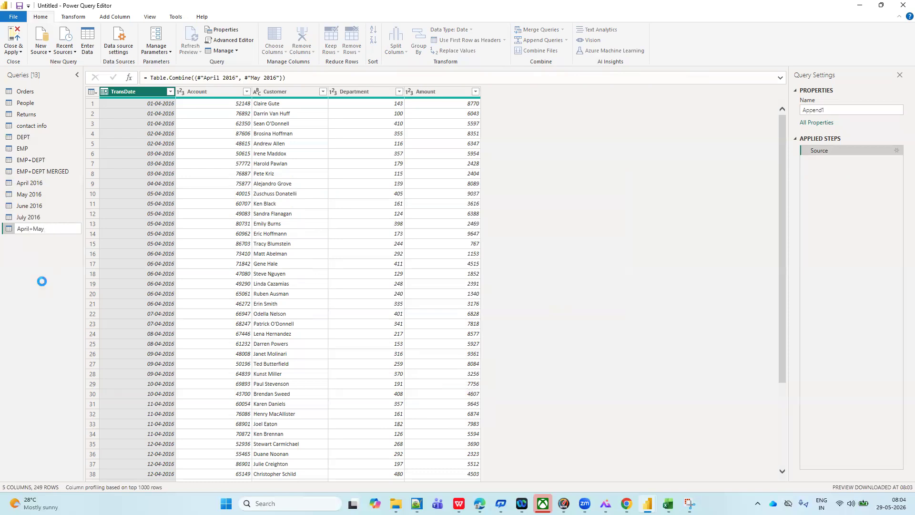
key(Return)
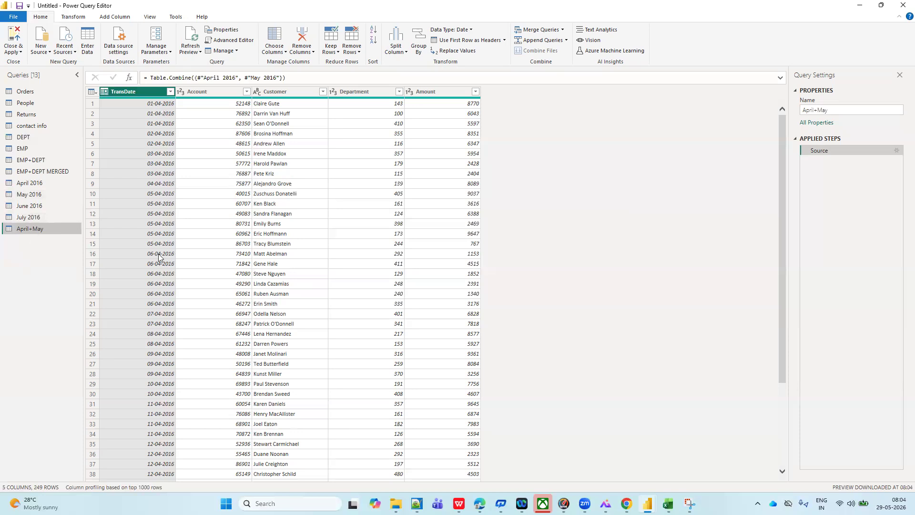
- Examine the April+May rows through both months and compare its row count with those of April 2016 and May 2016
scroll(160, 257, down, 20)
scroll(158, 257, down, 20)
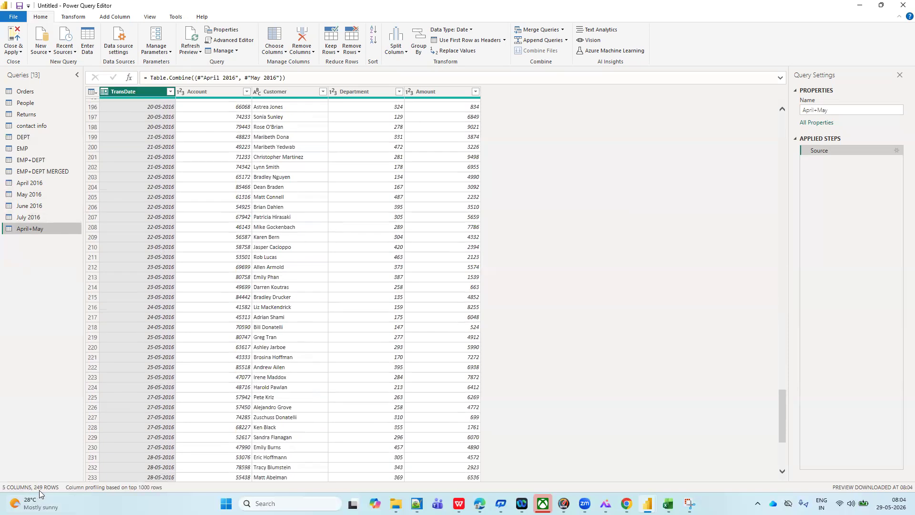
click(27, 183)
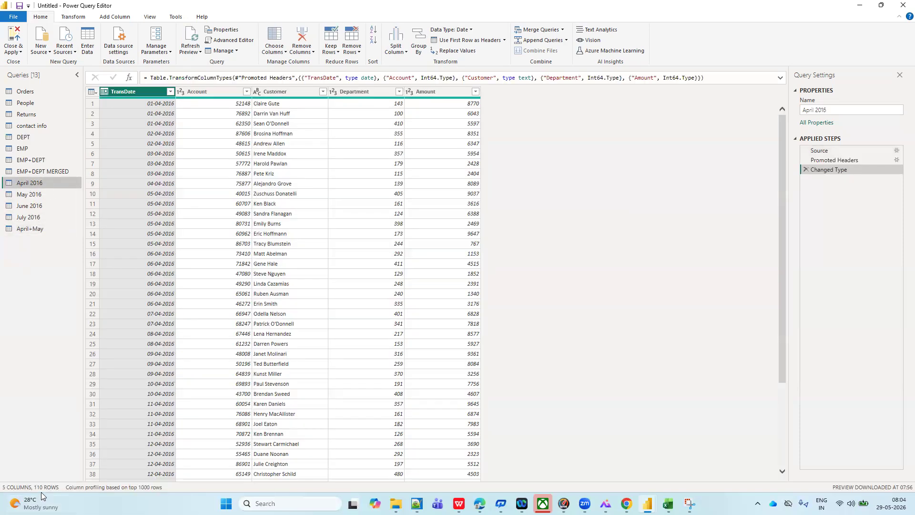
click(28, 194)
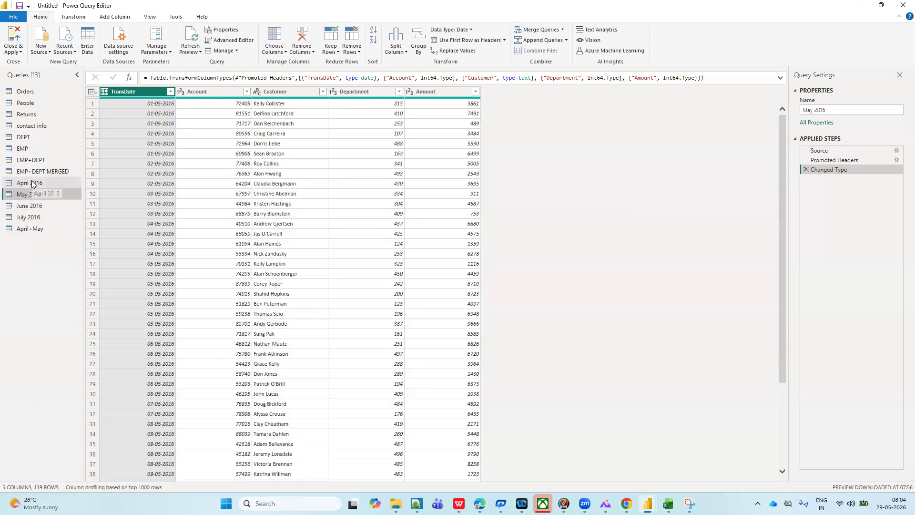
click(31, 229)
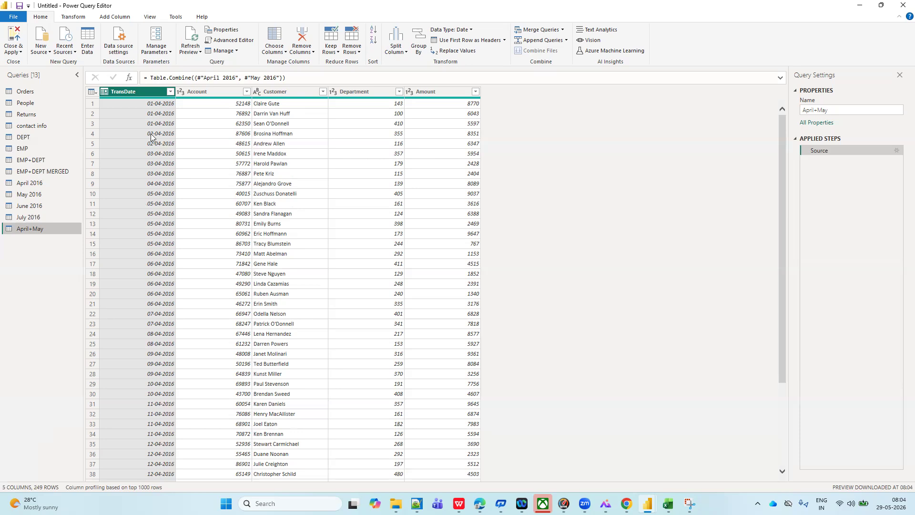
scroll(153, 166, down, 20)
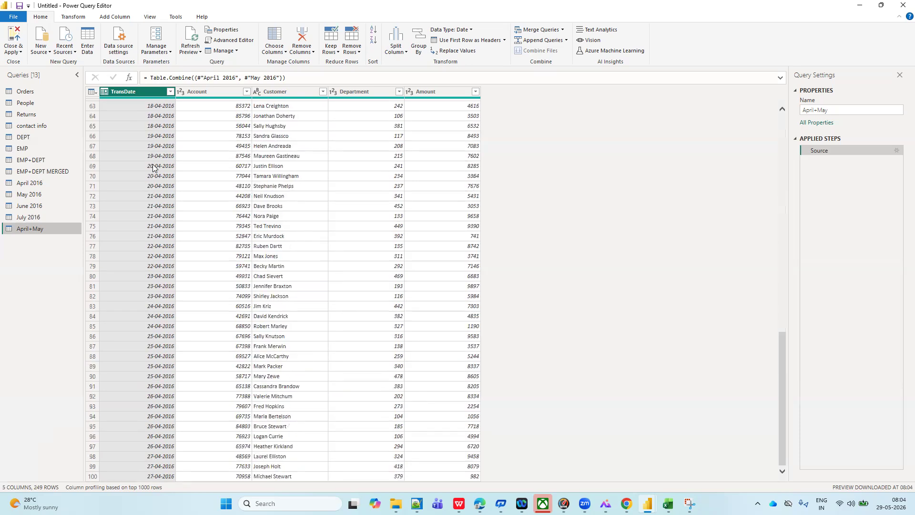
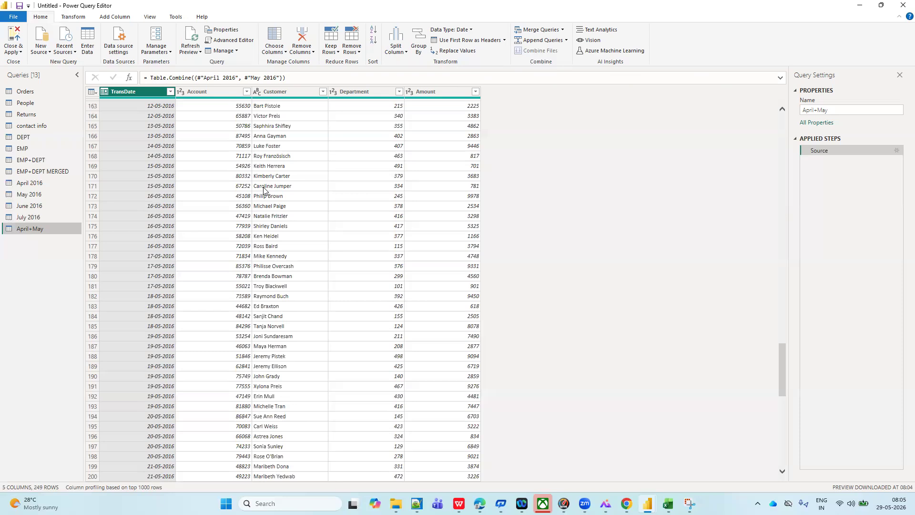
- Review the April 2016, May 2016, June 2016 and July 2016 queries one after another
click(23, 183)
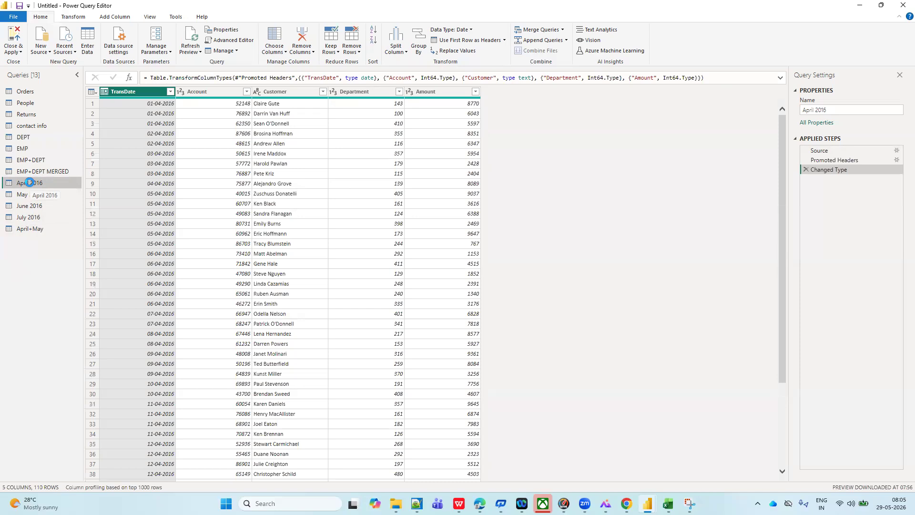
click(26, 195)
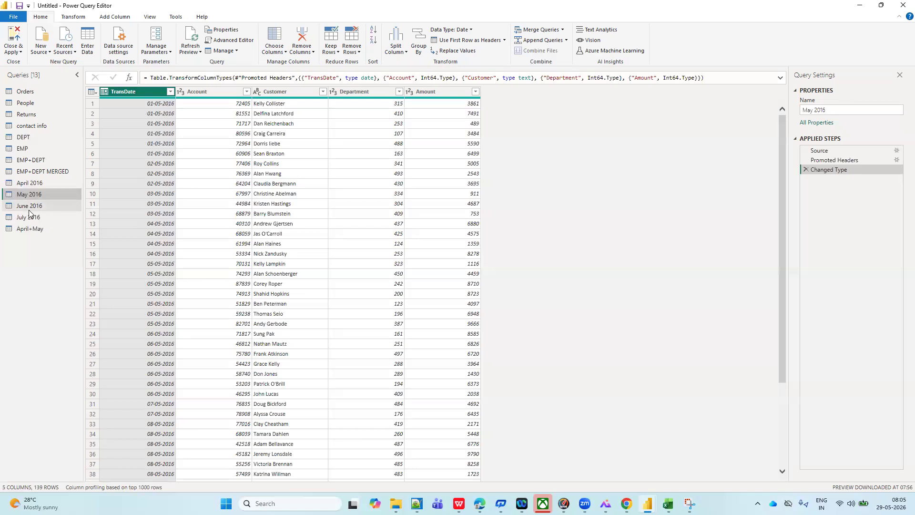
drag(30, 208, 29, 213)
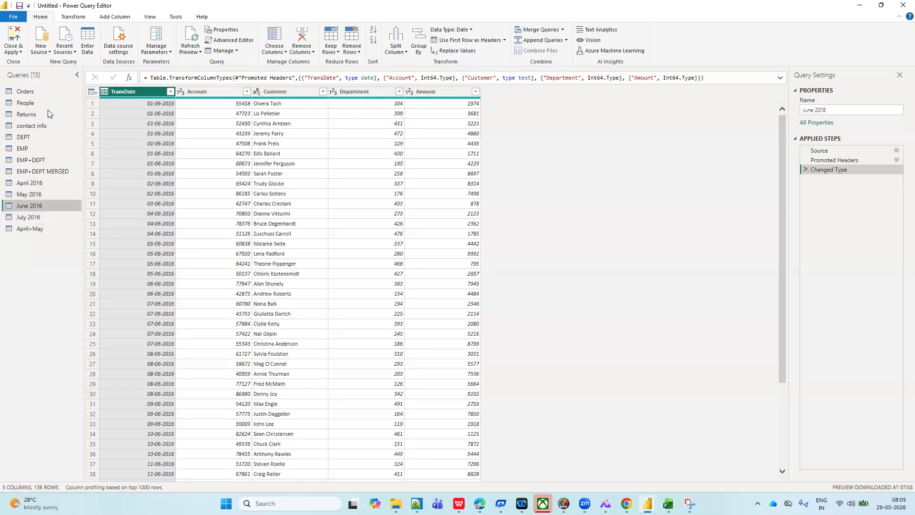
click(33, 217)
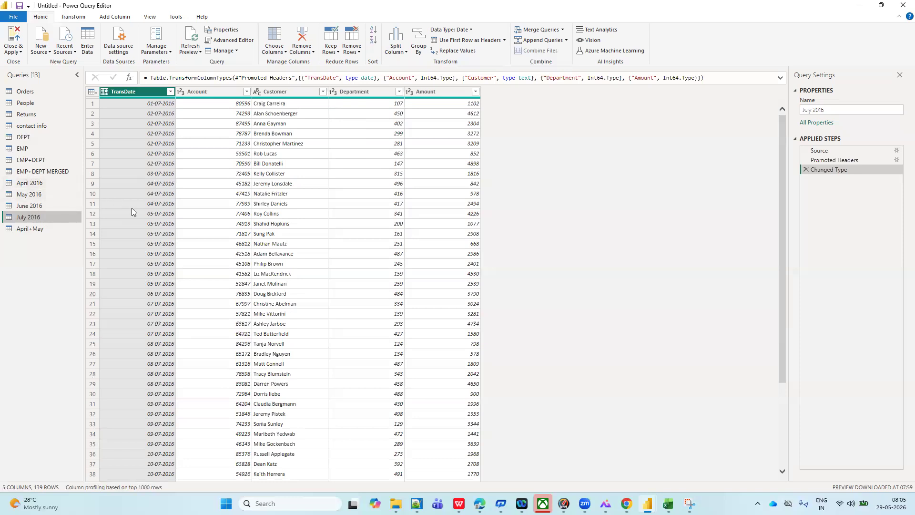
- Append three or more tables as a new query, combining April 2016, May 2016, June 2016 and July 2016 in that order
click(41, 185)
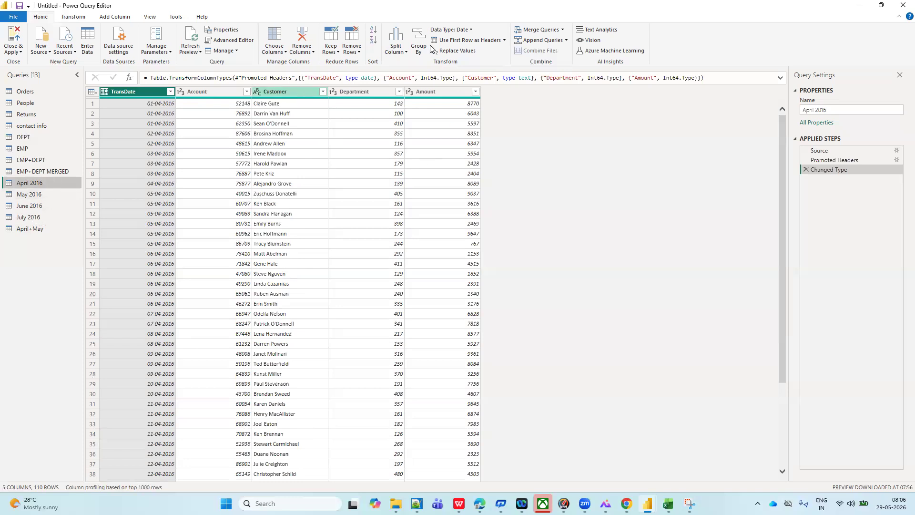
click(565, 42)
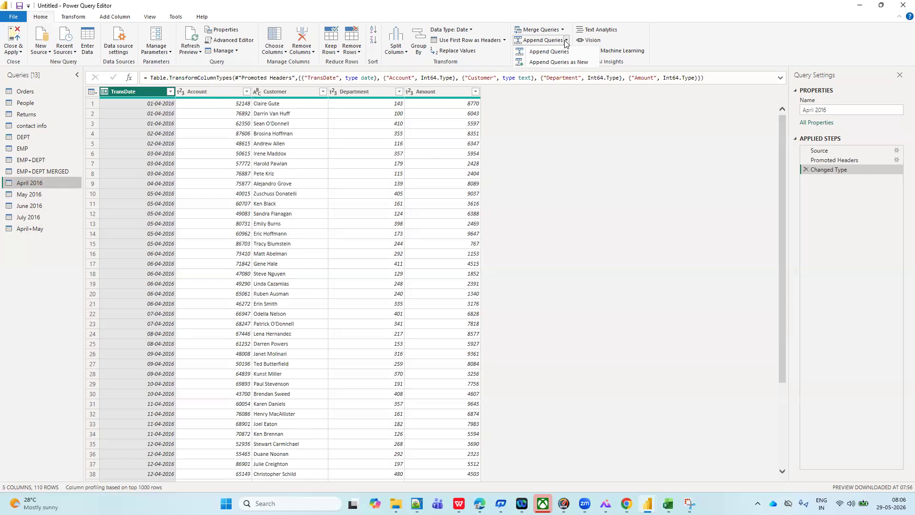
click(553, 63)
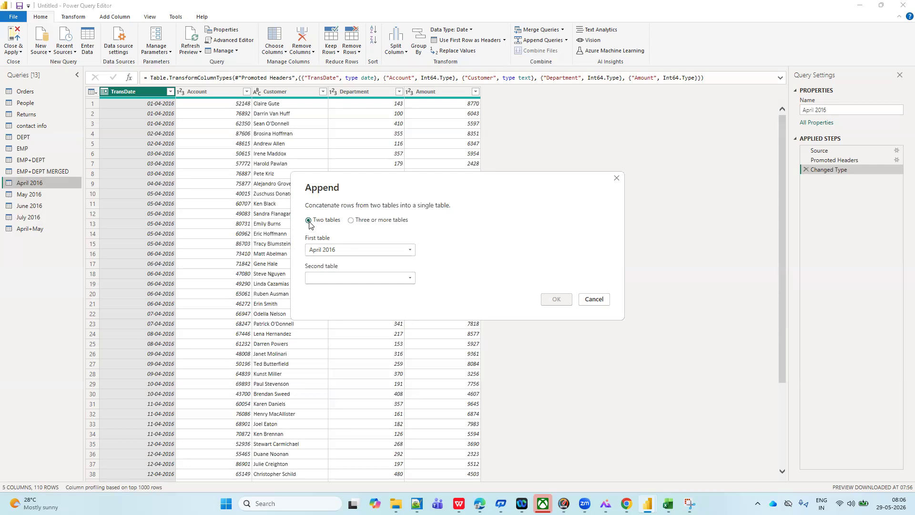
click(351, 221)
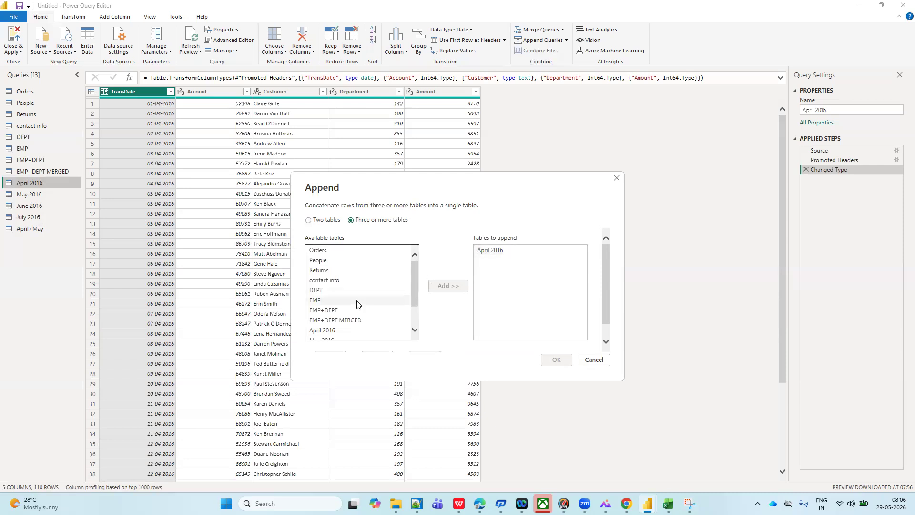
scroll(357, 304, down, 1)
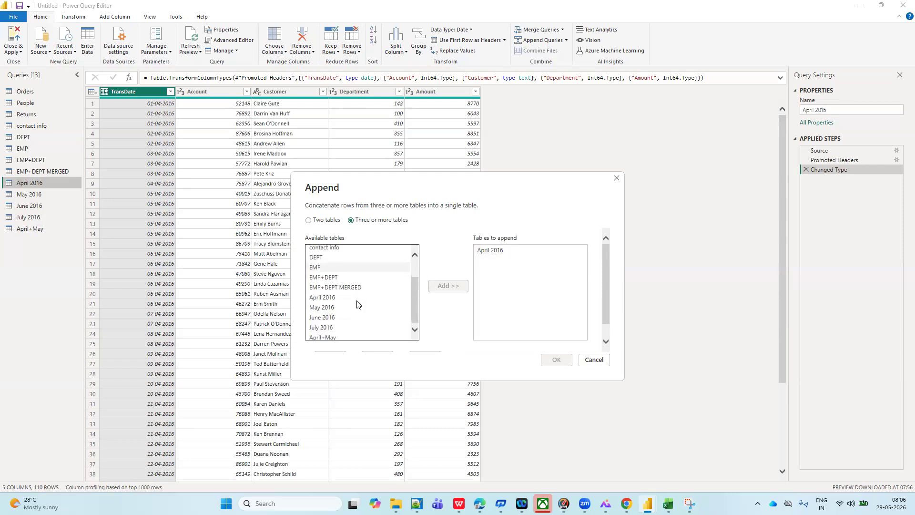
click(321, 309)
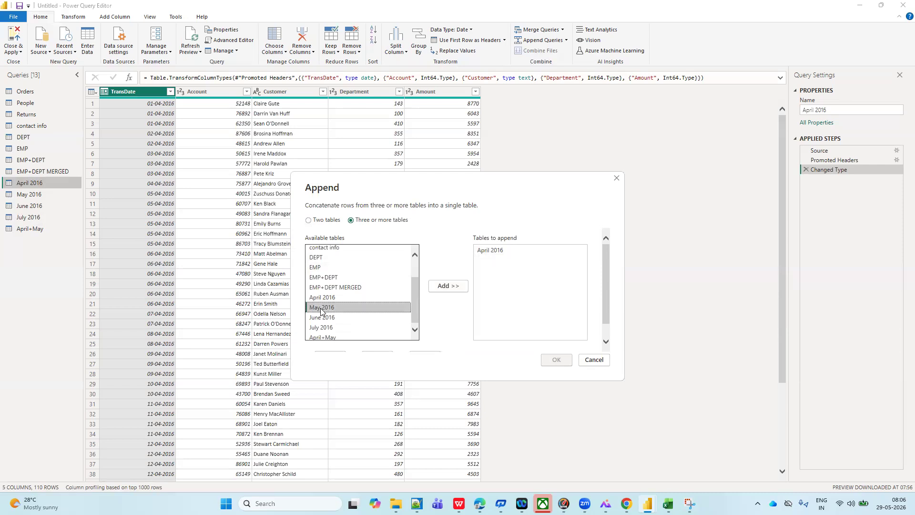
click(449, 287)
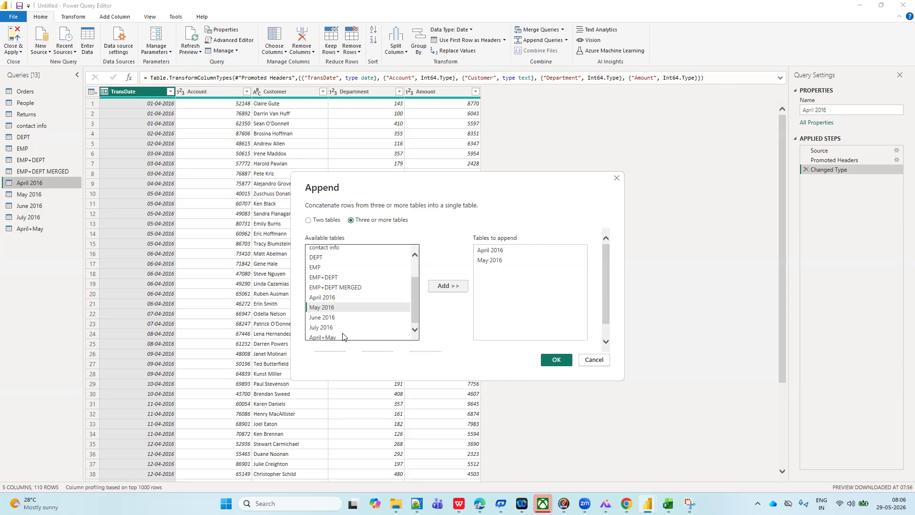
click(326, 317)
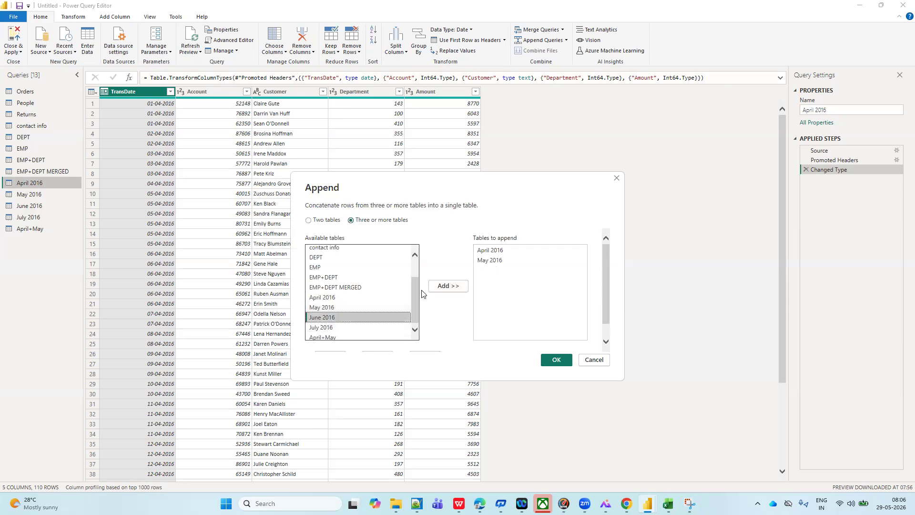
click(443, 287)
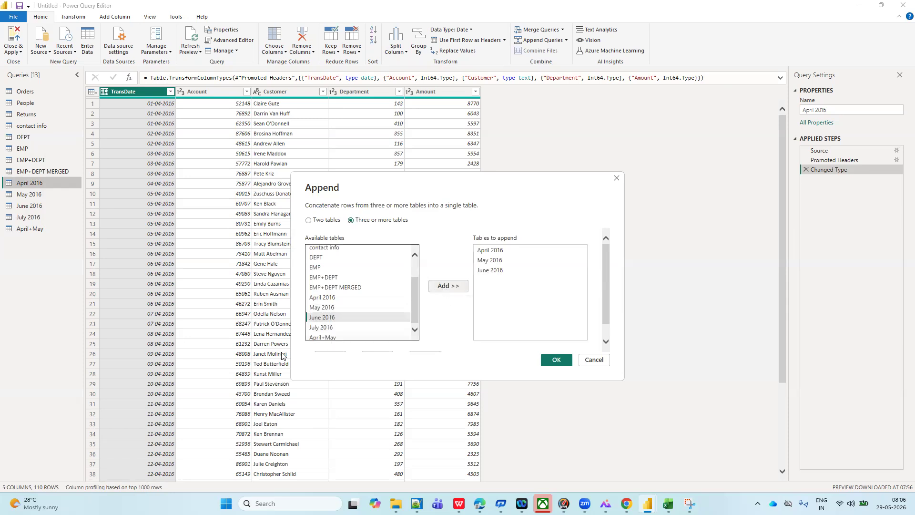
click(317, 328)
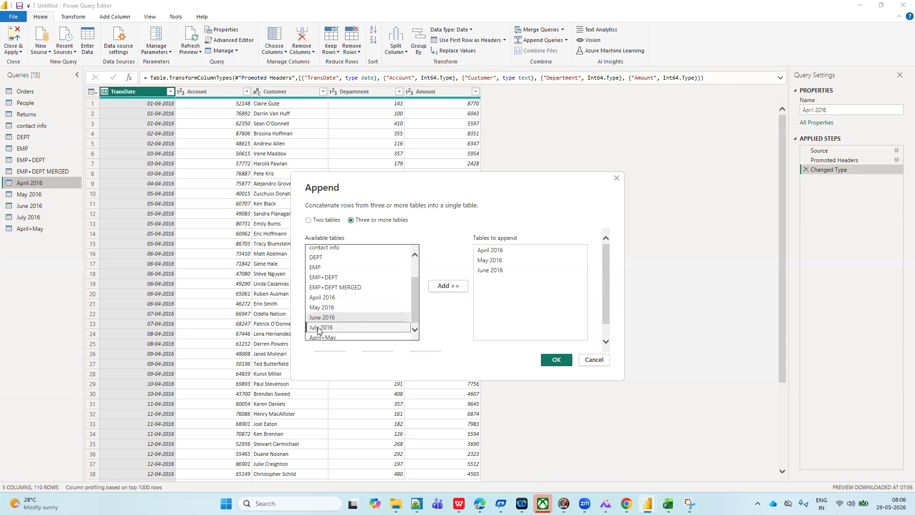
click(441, 287)
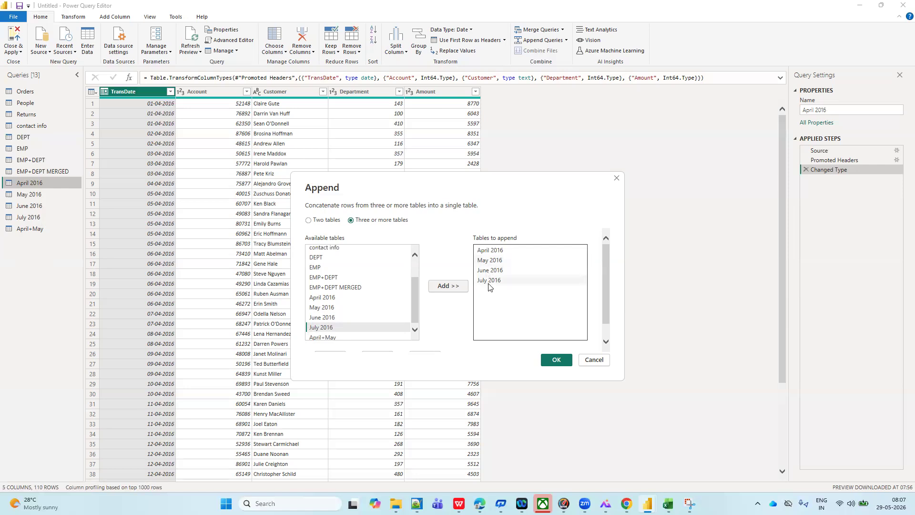
click(557, 359)
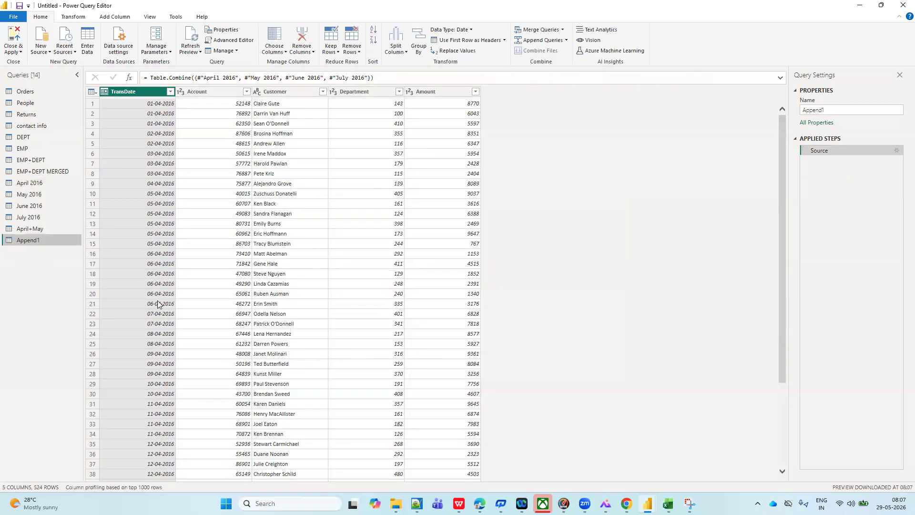
- Rename the new four-month appended query as April to July
right_click(26, 243)
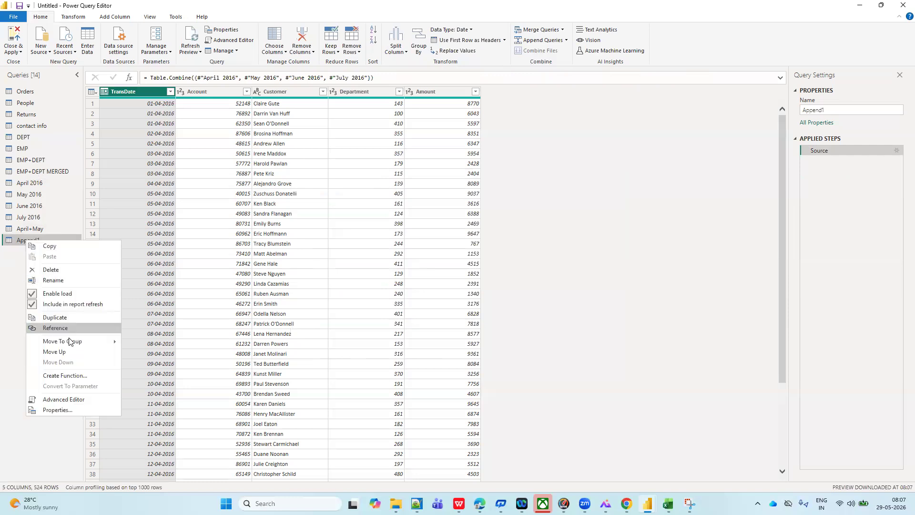
click(59, 281)
text(April)
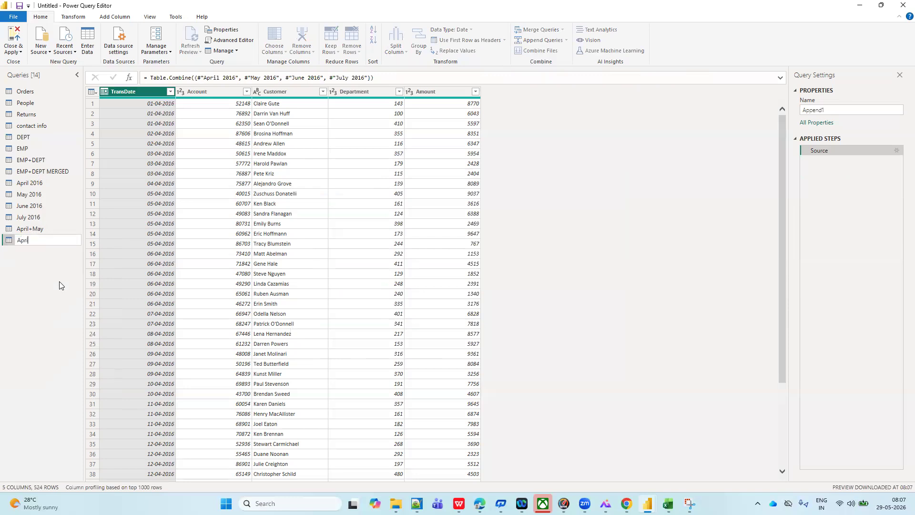
text( to JUly)
key(BackSpace)
key(BackSpace)
key(BackSpace)
text(u)
click(43, 283)
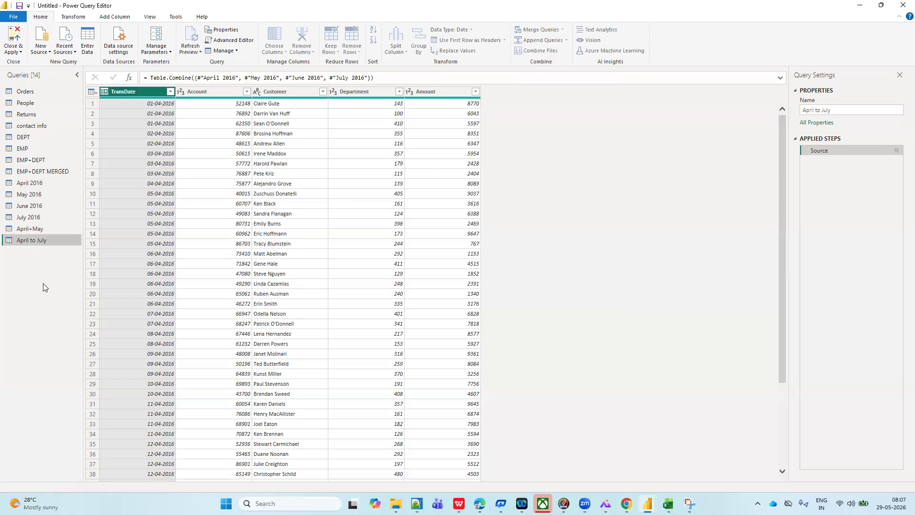
- Dismiss the Typing Meter pop-up and examine the TransDate values of April to July down to the last row
click(170, 92)
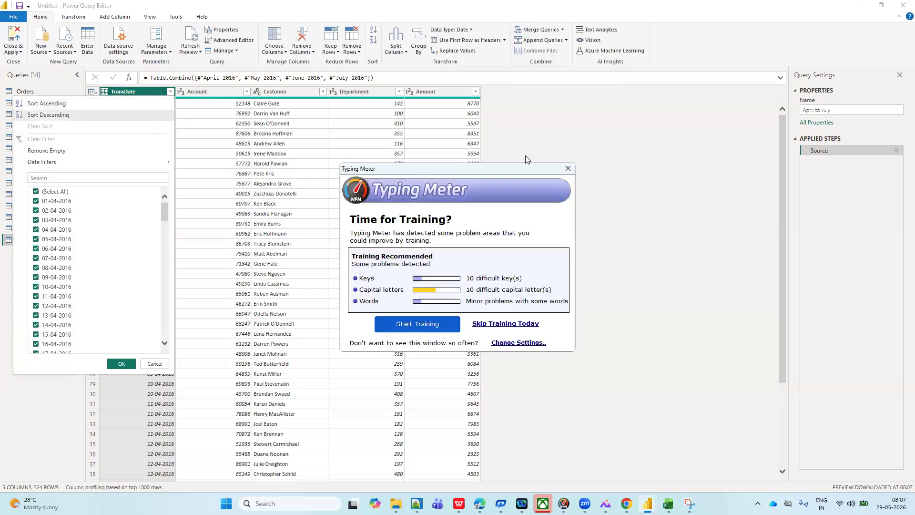
click(567, 168)
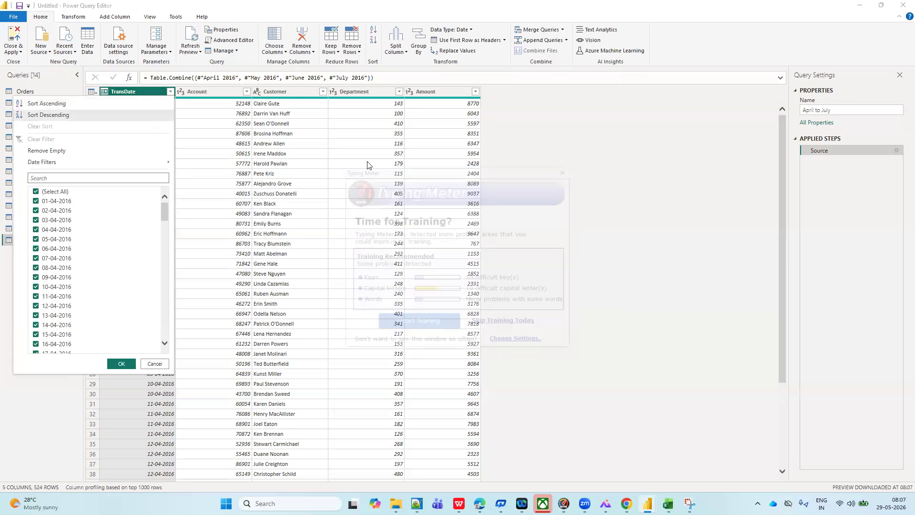
click(207, 120)
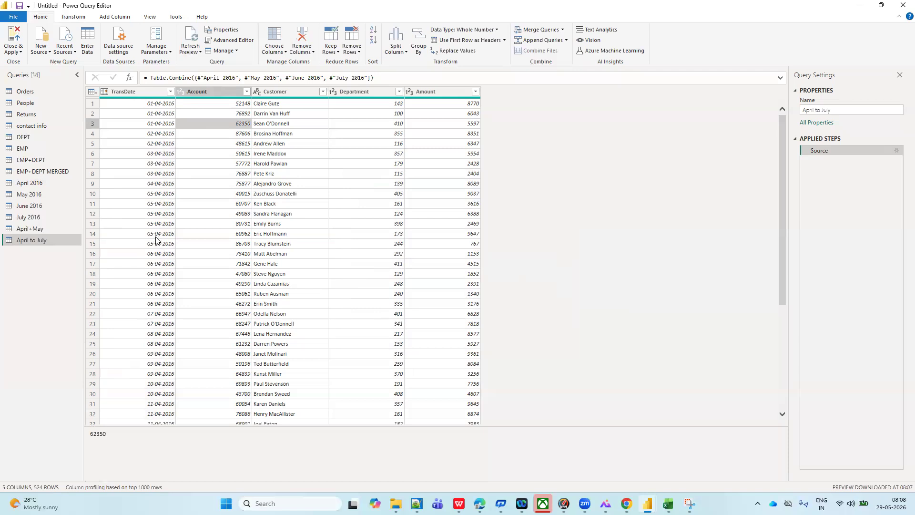
scroll(156, 239, down, 20)
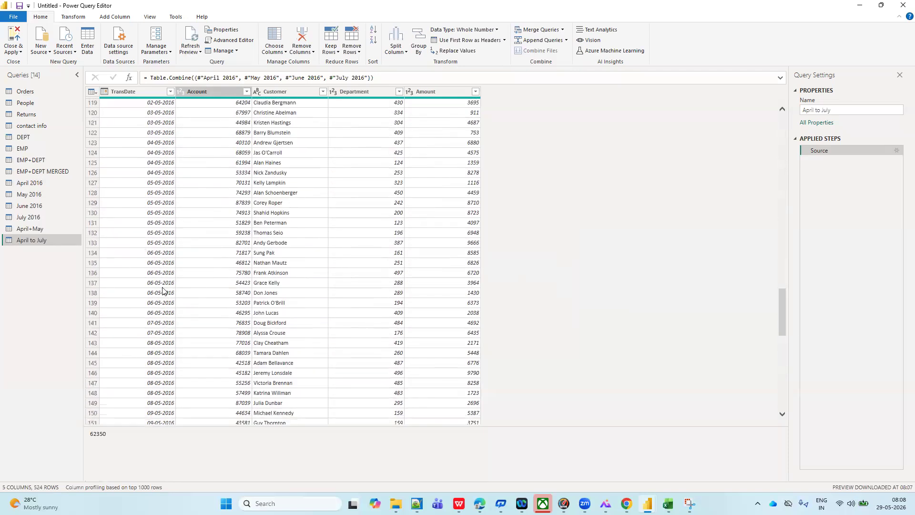
scroll(159, 263, down, 20)
scroll(157, 262, down, 20)
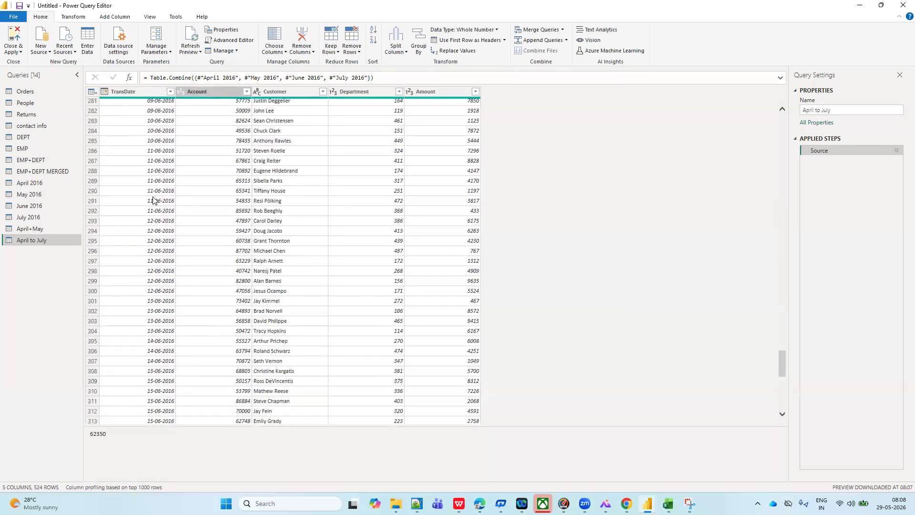
scroll(160, 305, down, 20)
scroll(160, 305, down, 10)
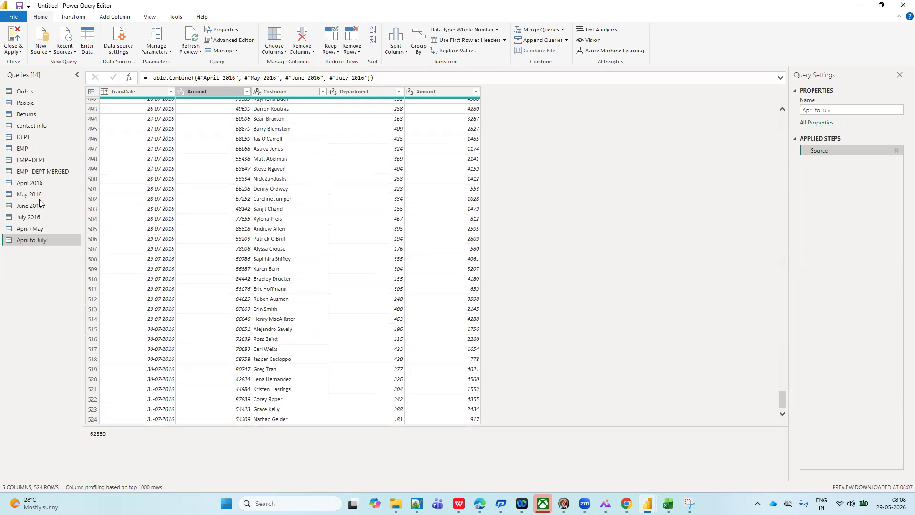
- Check the row counts of the April, May, June and July 2016 queries and compare them with April to July
click(31, 182)
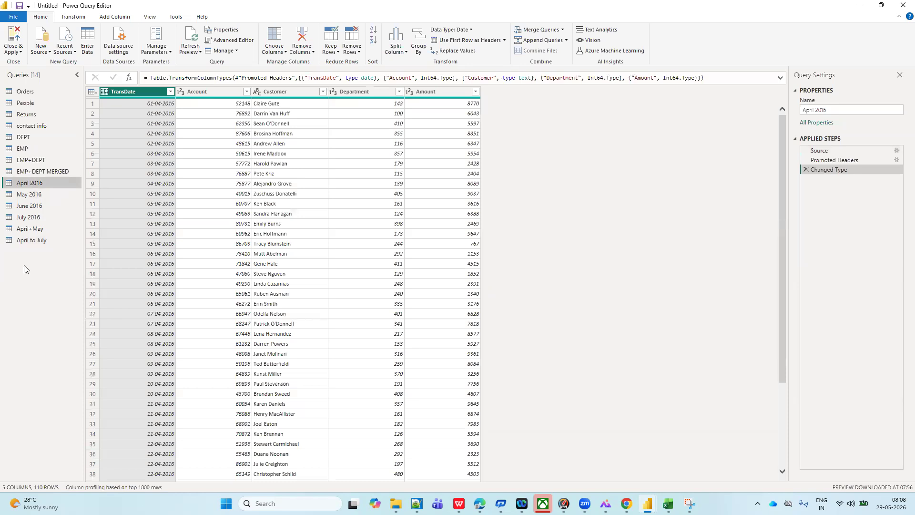
click(25, 195)
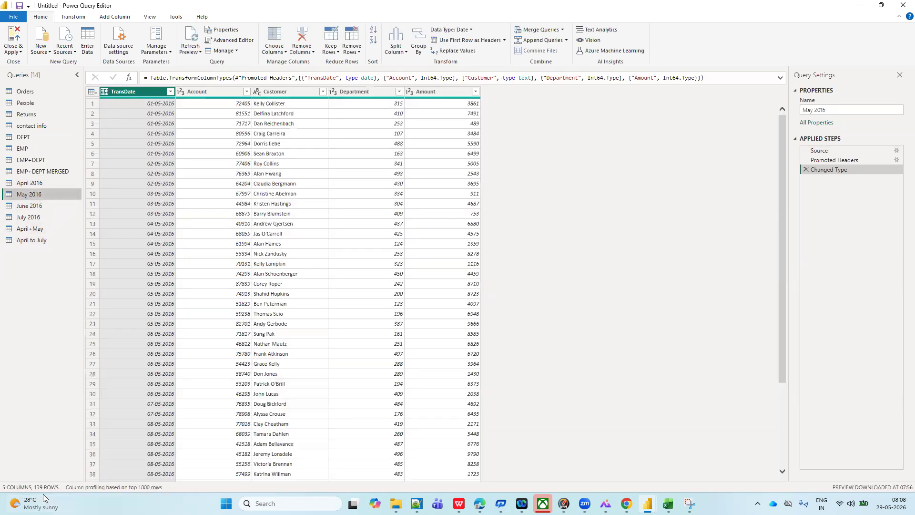
click(23, 206)
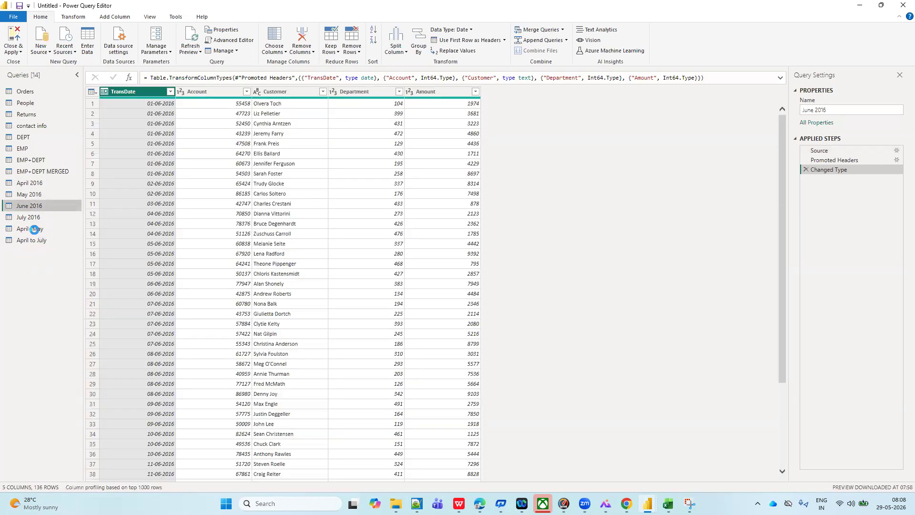
click(31, 219)
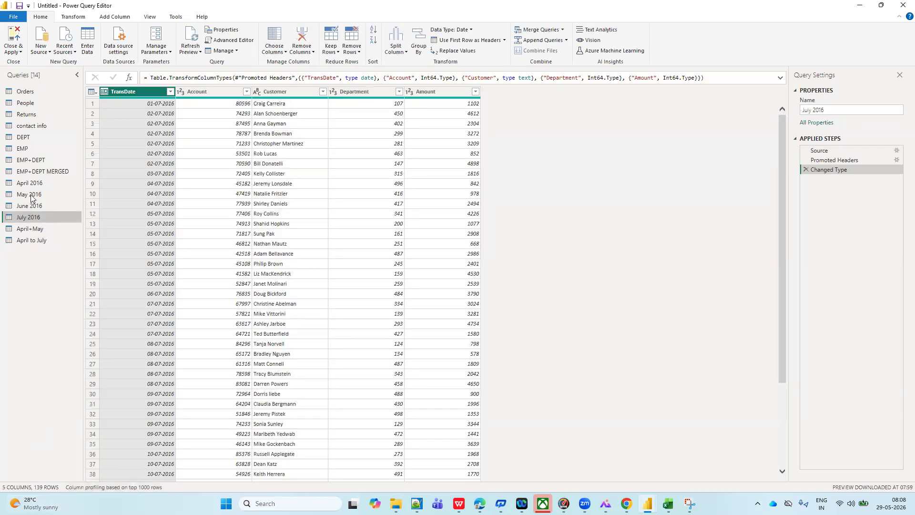
click(35, 244)
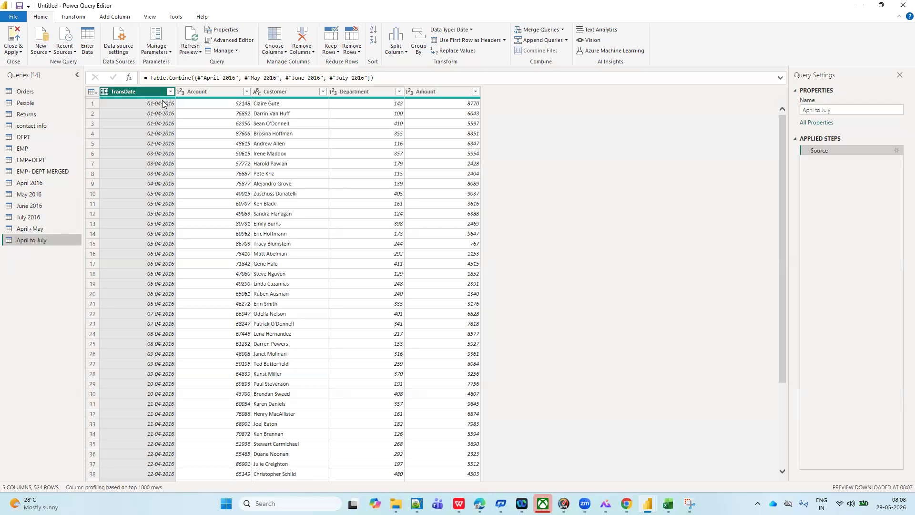
- Go through the April to July rows once more from the first month to the end of the last
scroll(150, 198, down, 20)
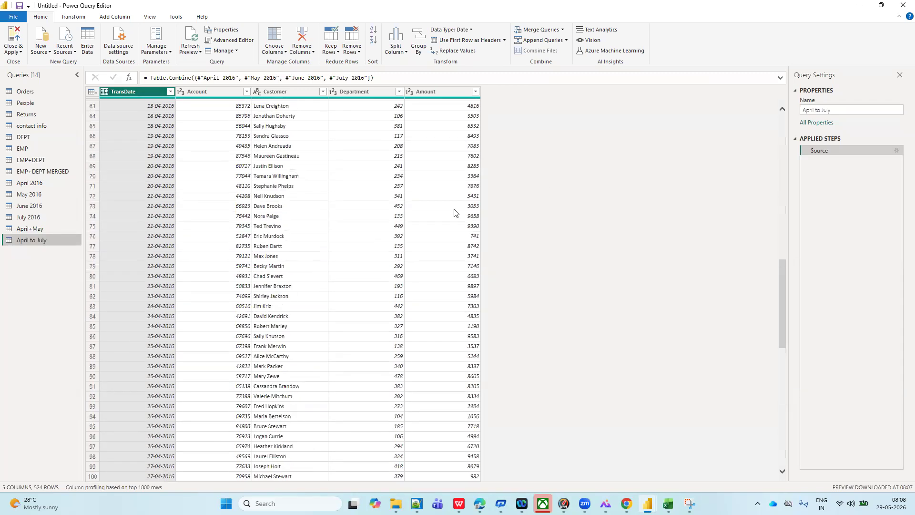
scroll(157, 324, down, 20)
scroll(157, 324, down, 20)
scroll(156, 324, down, 20)
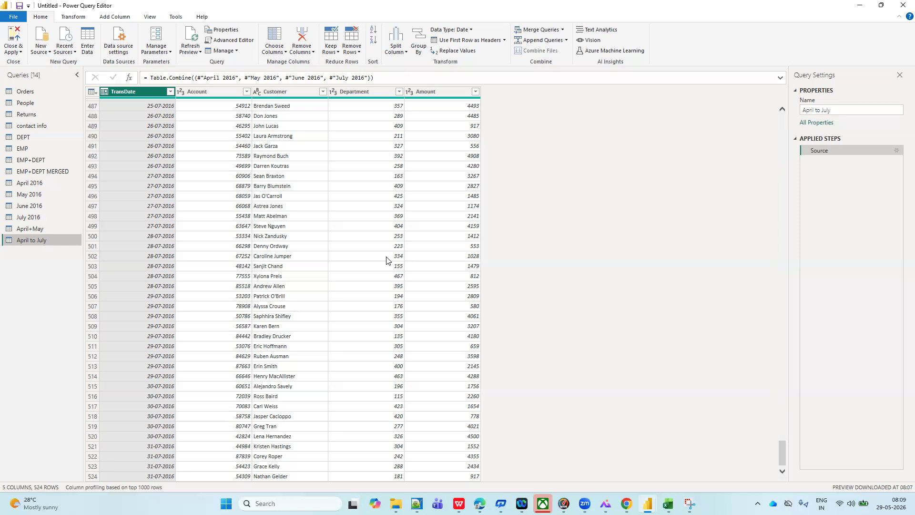
- Look at the available append options, close them, and view the EMP+DEPT MERGED query
click(566, 40)
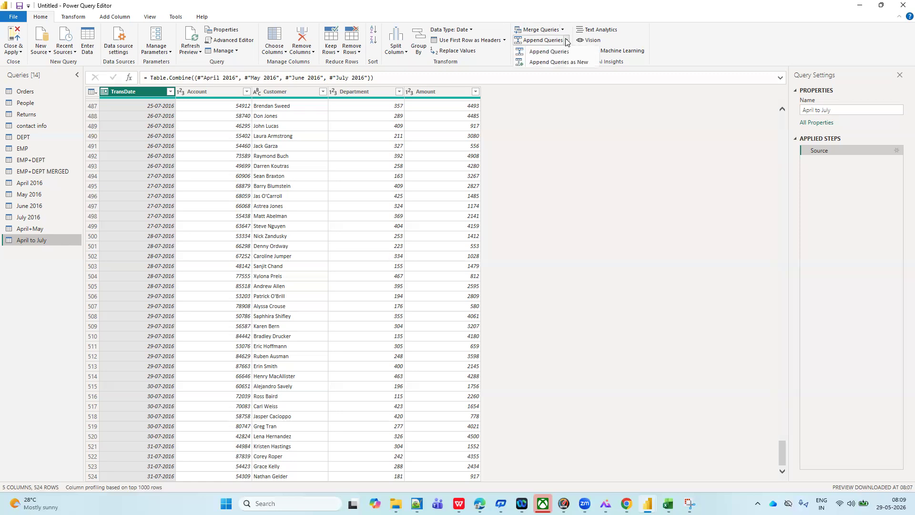
click(571, 172)
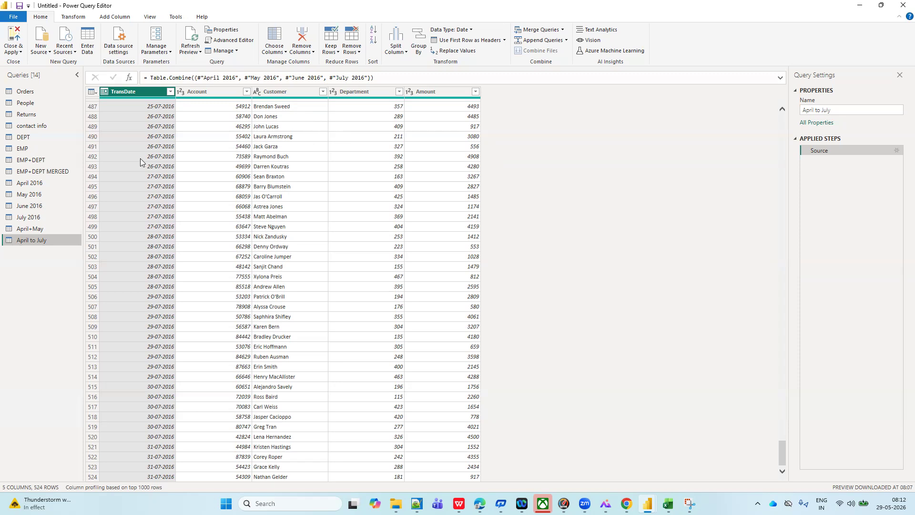
click(35, 171)
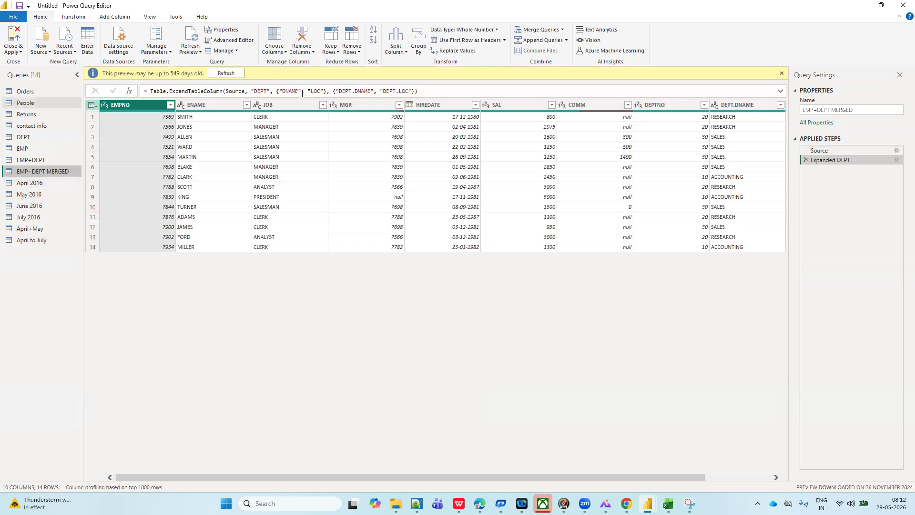
- Dismiss the preview-age notice, switch to the Orders query, and view the basic Group By settings without applying them
click(782, 74)
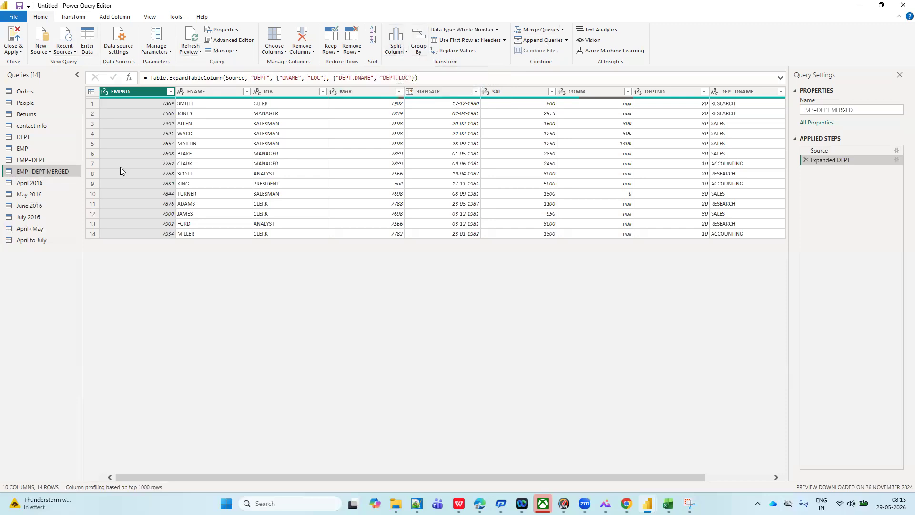
click(26, 93)
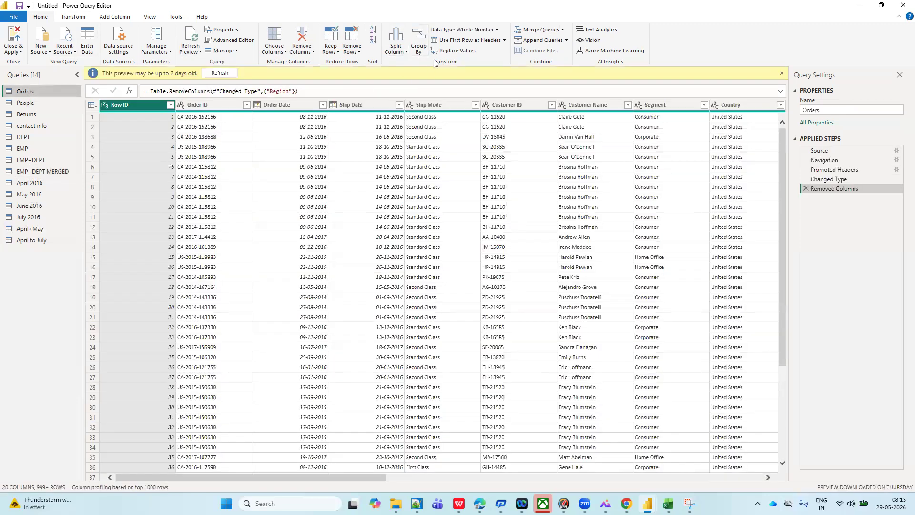
click(419, 37)
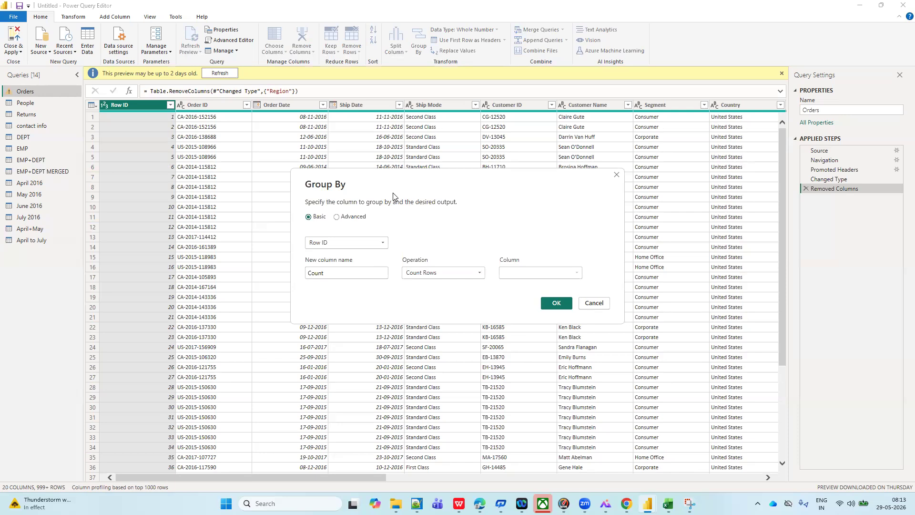
click(616, 176)
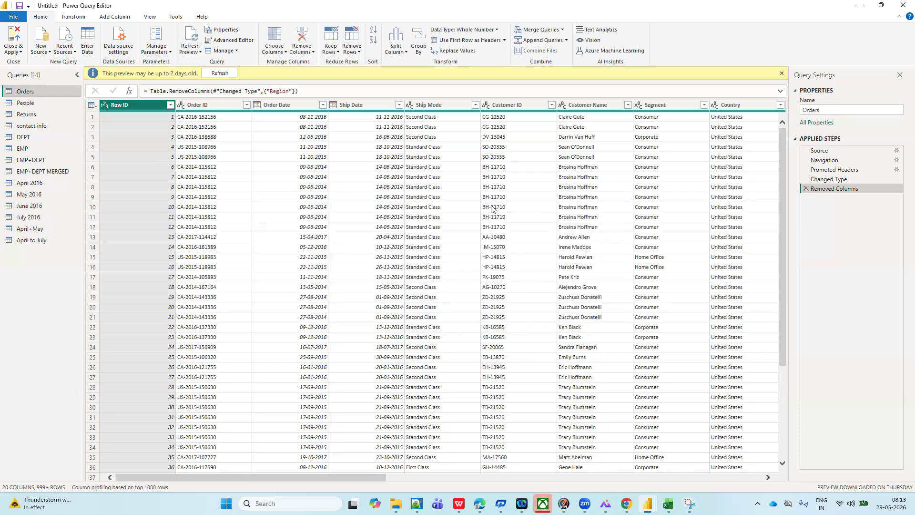
- Examine the columns of the Orders query from Row ID through Profit to look for the Region column
scroll(443, 211, right, 10)
scroll(476, 207, right, 5)
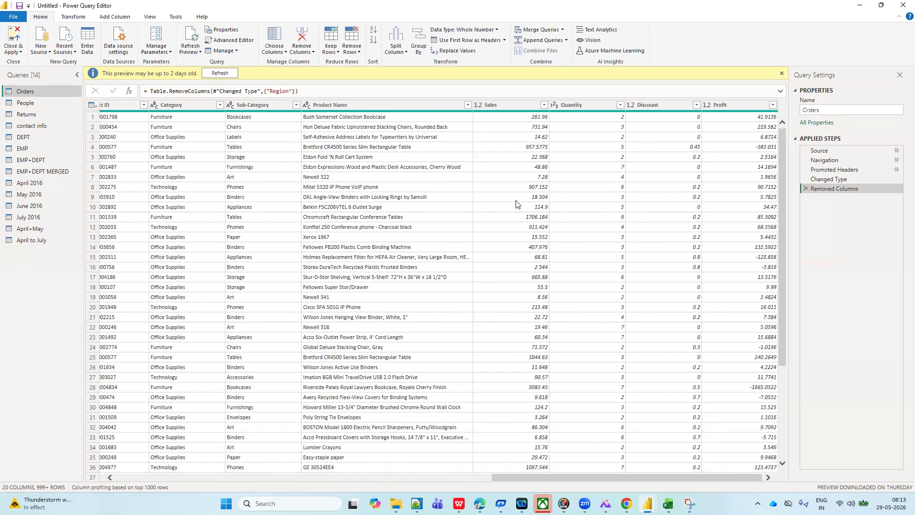
scroll(476, 200, left, 5)
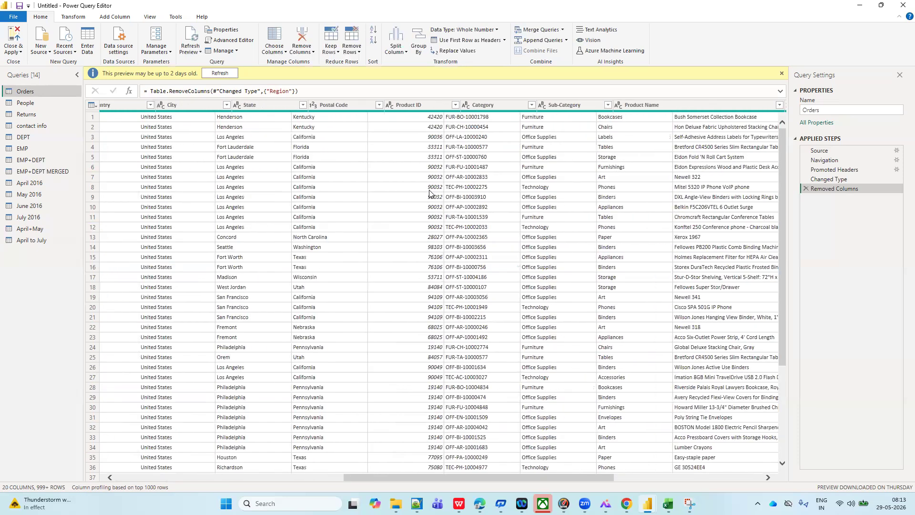
scroll(430, 193, left, 2)
scroll(430, 193, left, 4)
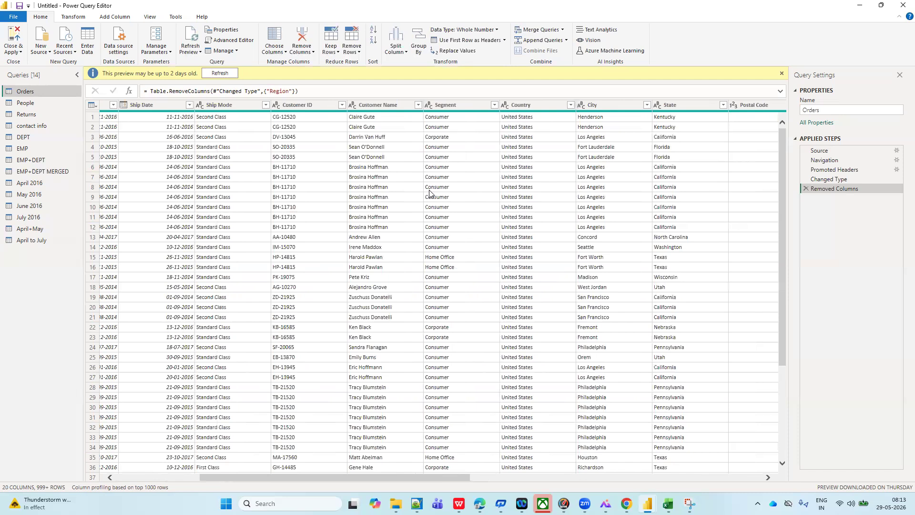
scroll(429, 193, right, 10)
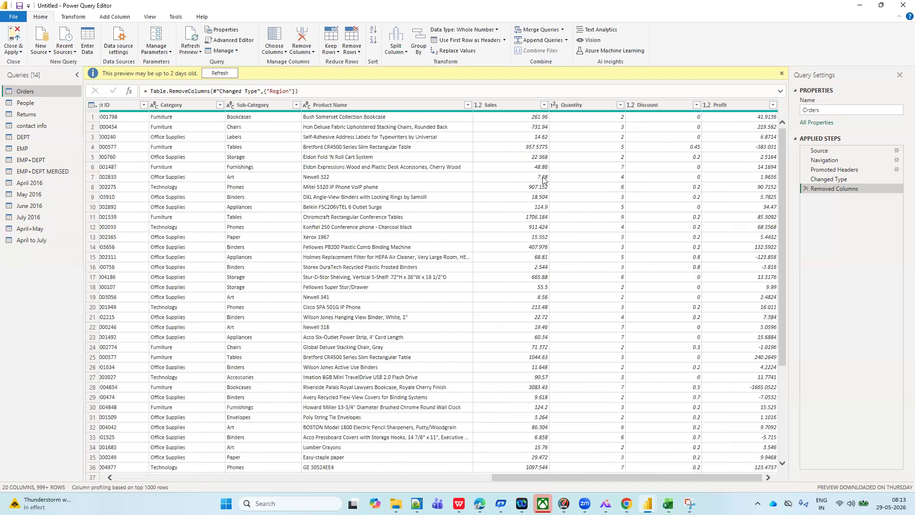
scroll(542, 179, left, 4)
scroll(542, 180, left, 5)
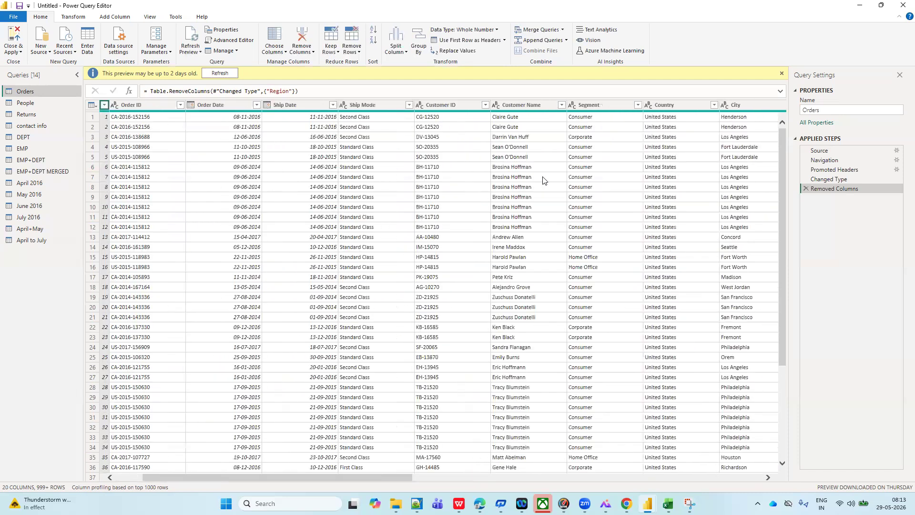
scroll(542, 179, left, 2)
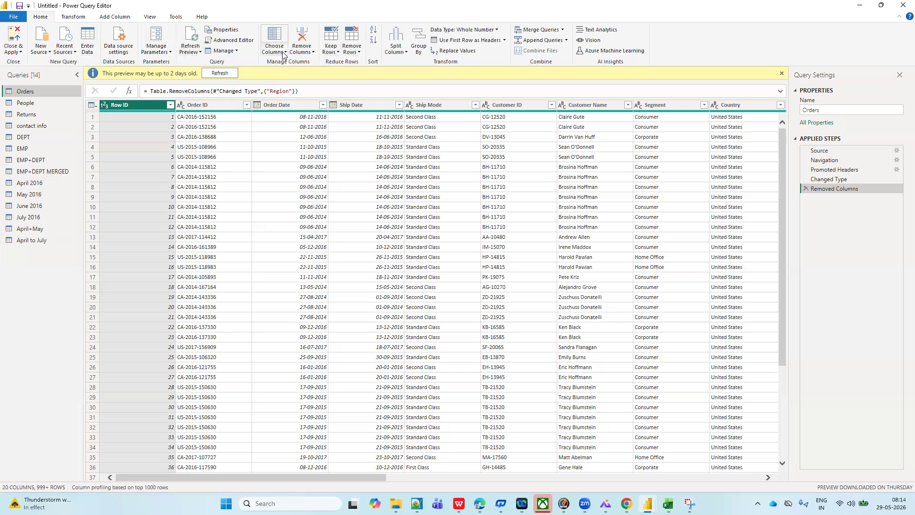
- Check the Orders columns in the Go to Column list sorted by name, and close it without choosing one
scroll(332, 181, right, 5)
scroll(332, 180, left, 5)
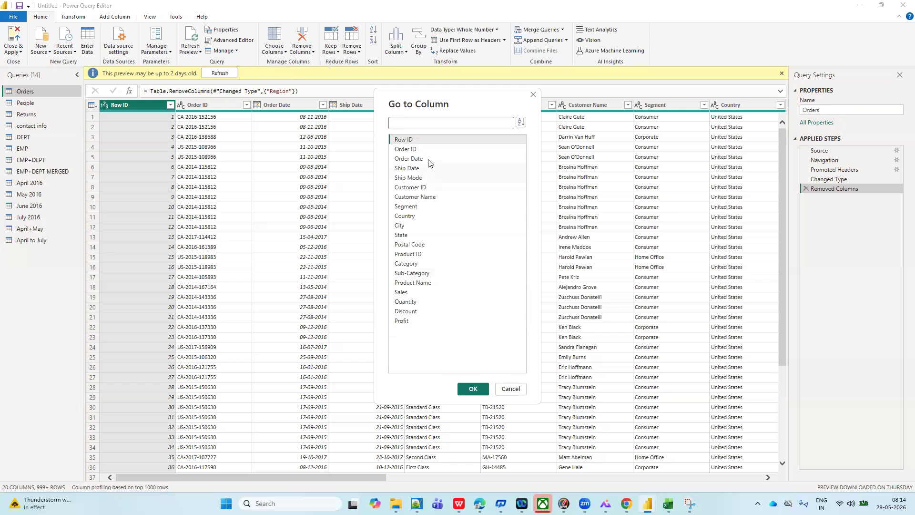
click(522, 125)
click(523, 125)
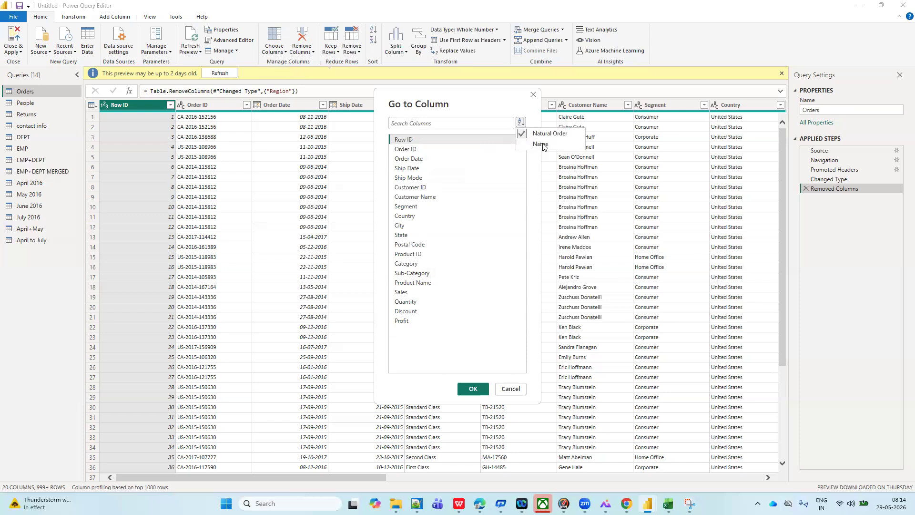
click(542, 146)
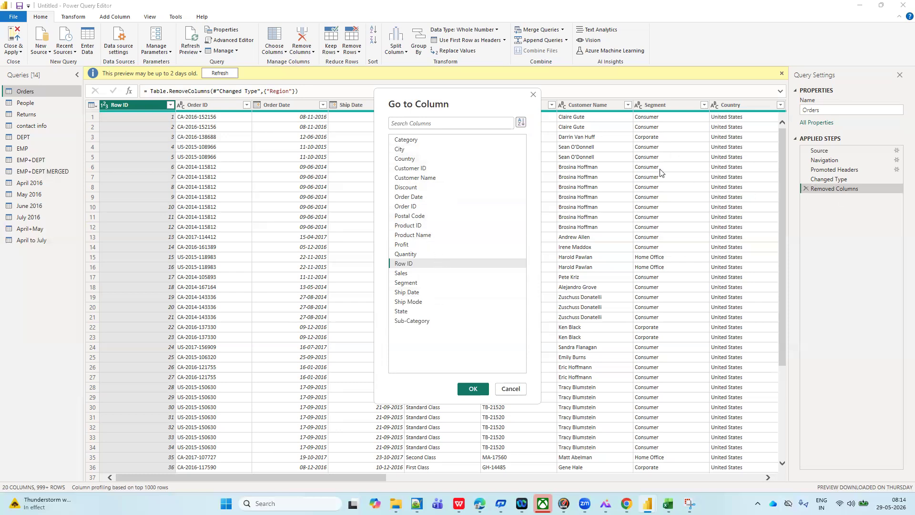
click(534, 95)
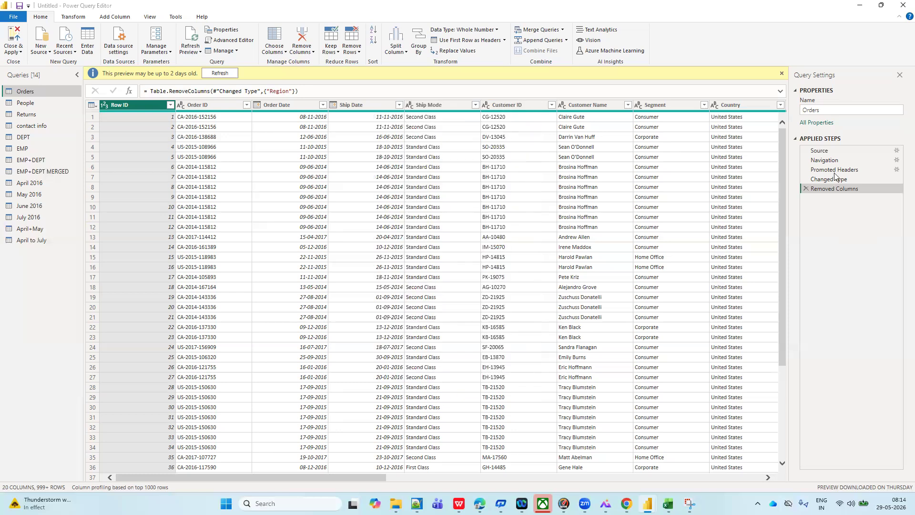
- Delete the Removed Columns step from the Orders query and sort the Region column in ascending order
click(804, 189)
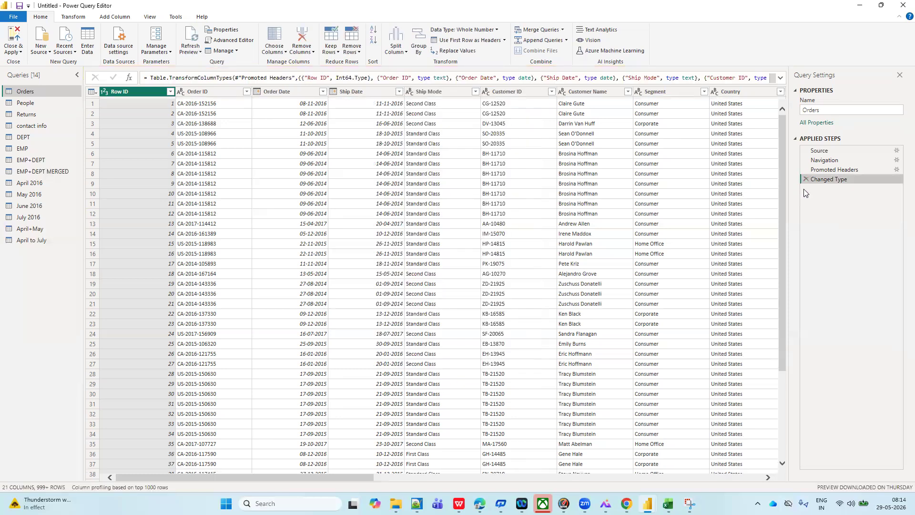
scroll(570, 157, right, 5)
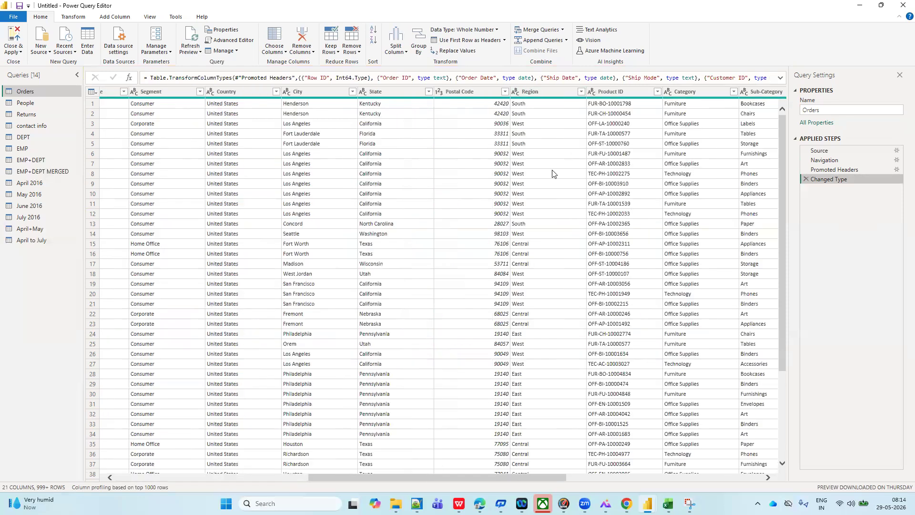
scroll(551, 171, right, 3)
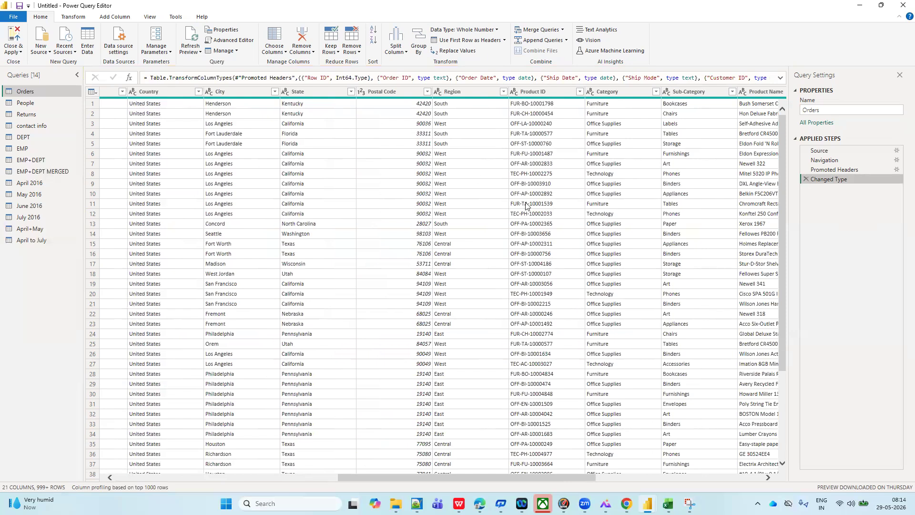
scroll(509, 153, right, 5)
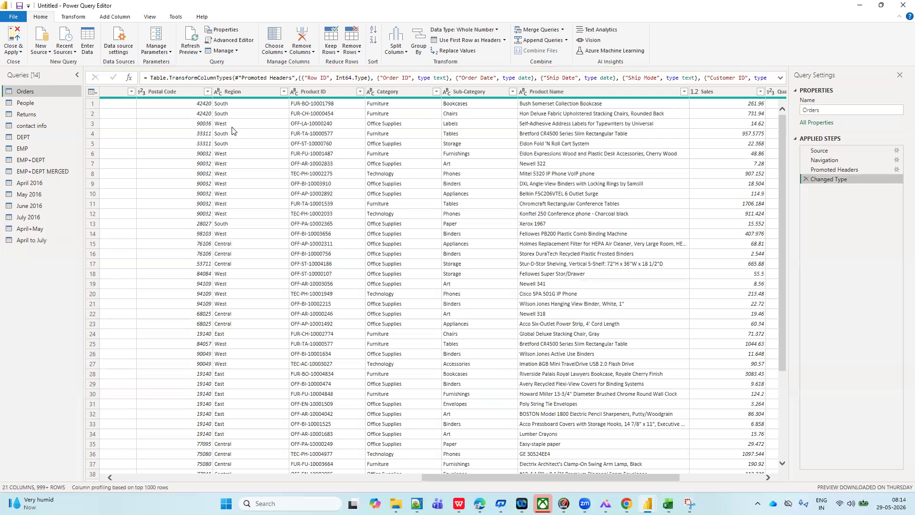
click(283, 92)
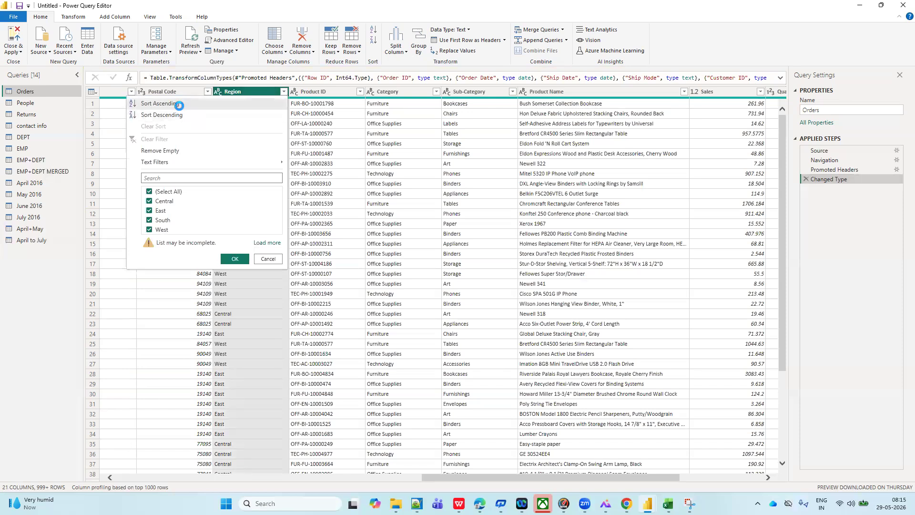
click(179, 103)
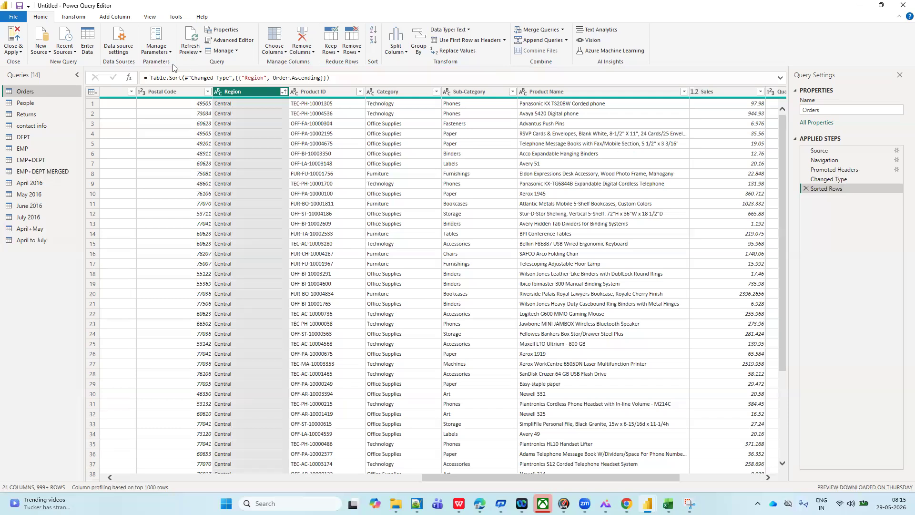
- Start a basic Group By on Region and name the new column "Region wise sum of sales"
click(423, 43)
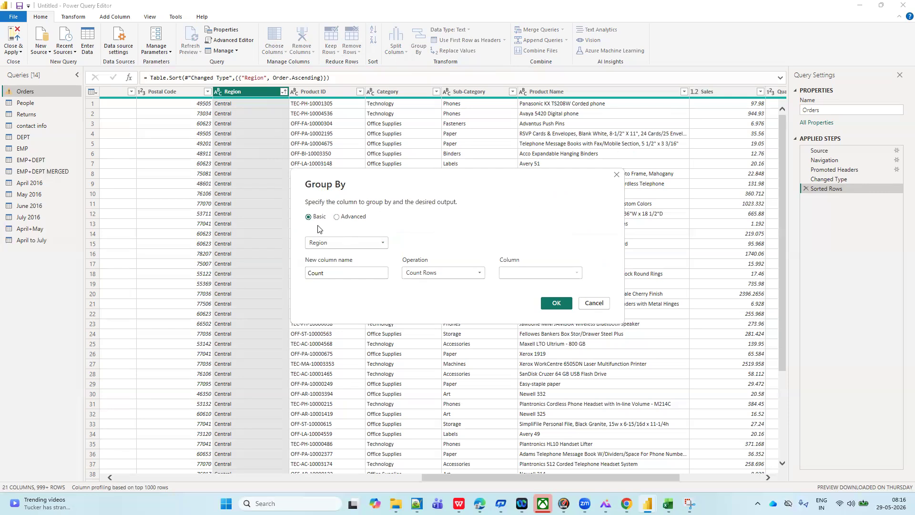
click(325, 272)
key(BackSpace)
key(BackSpace)
key(BackSpace)
key(BackSpace)
key(BackSpace)
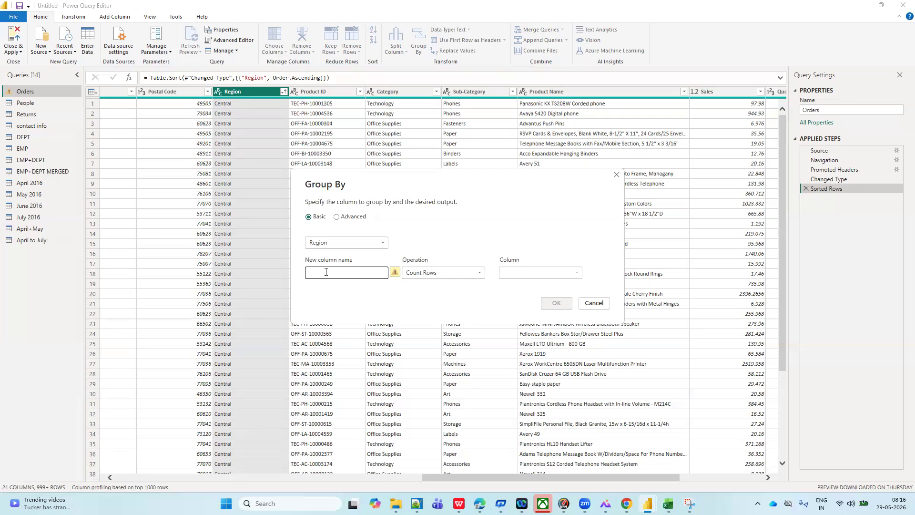
text(Region wise )
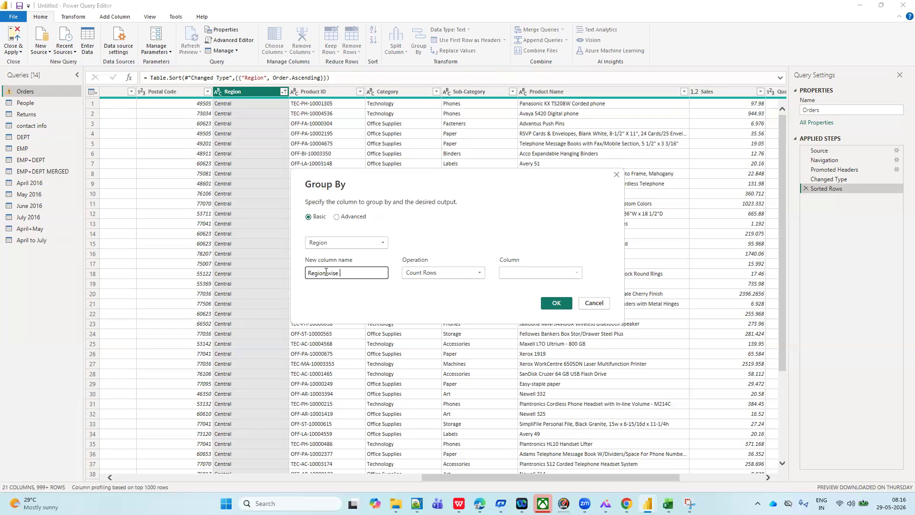
text(sum of sales)
- Set the grouping operation to Sum on the Sales column and apply the grouping
click(481, 274)
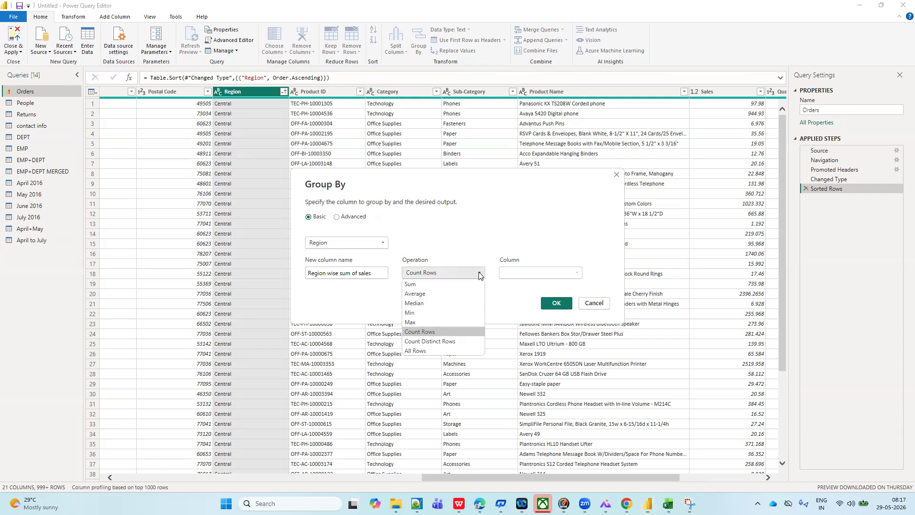
click(410, 284)
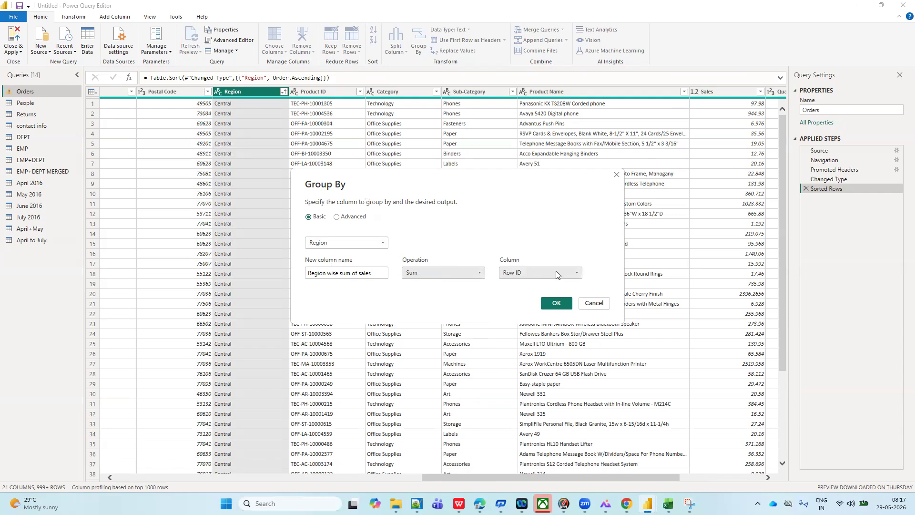
click(576, 274)
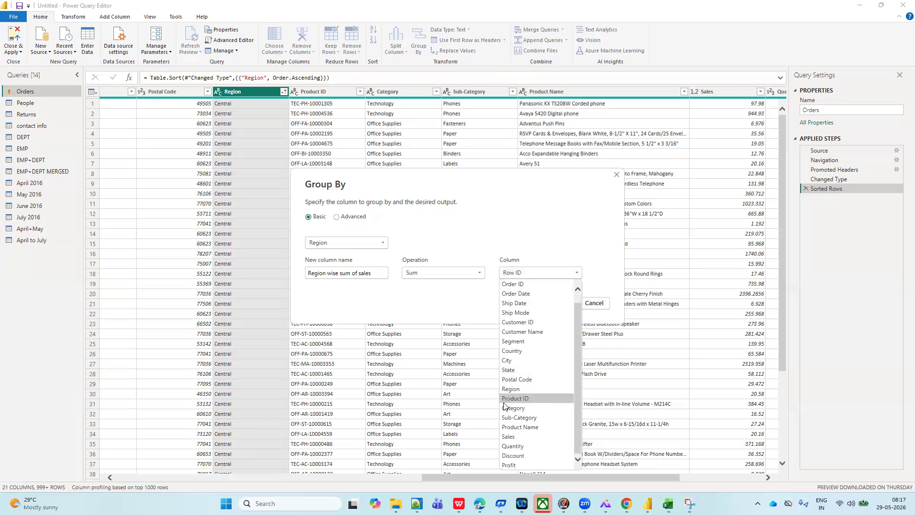
scroll(513, 407, down, 1)
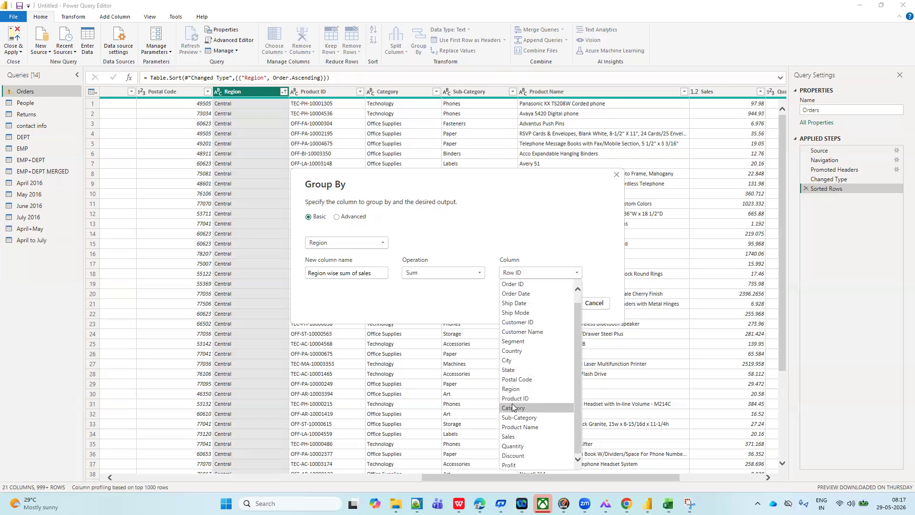
click(508, 436)
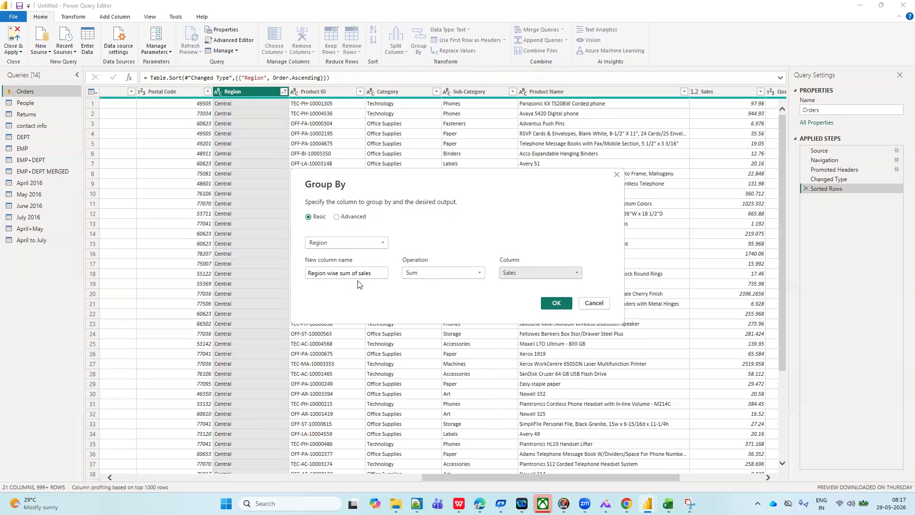
click(556, 305)
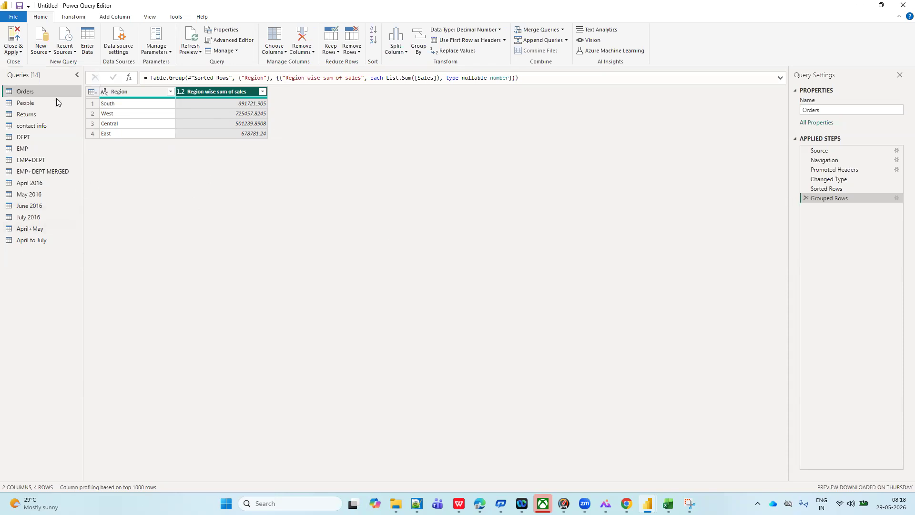
- Close the Power Query Editor and apply all query changes to the Power BI report
click(21, 52)
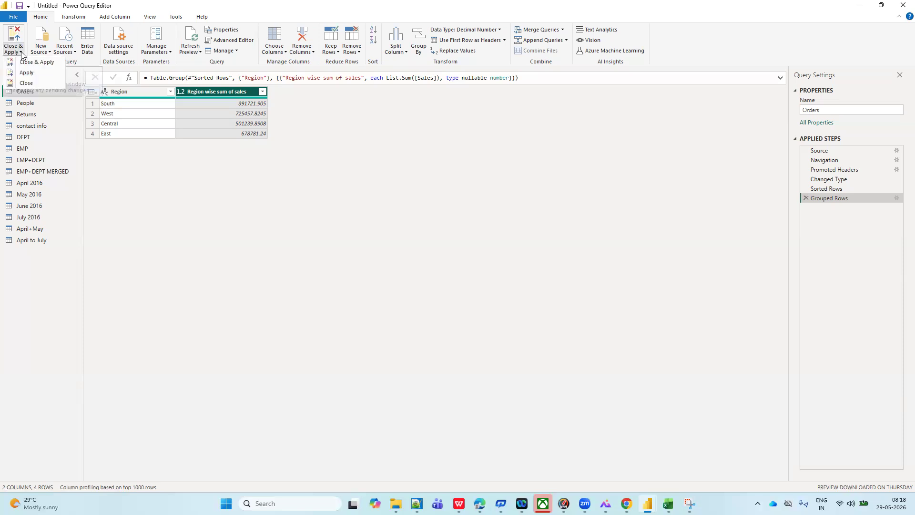
click(27, 63)
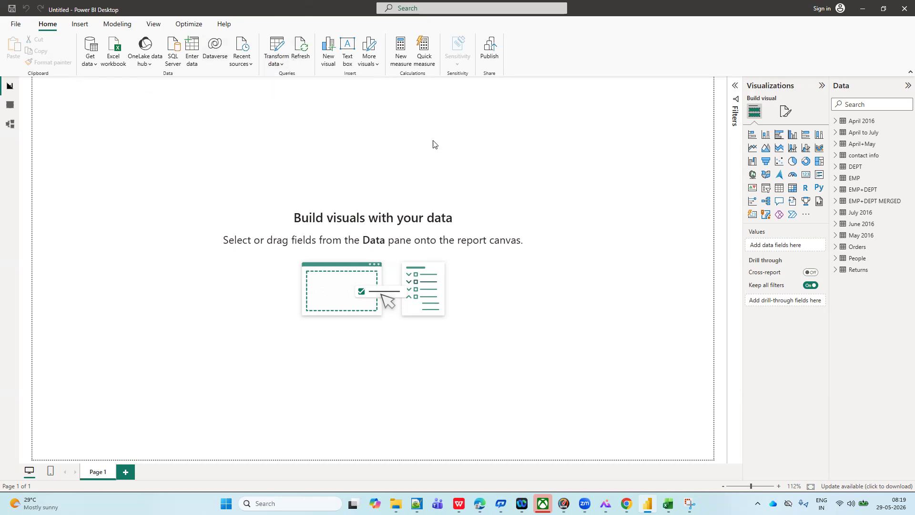
click(794, 192)
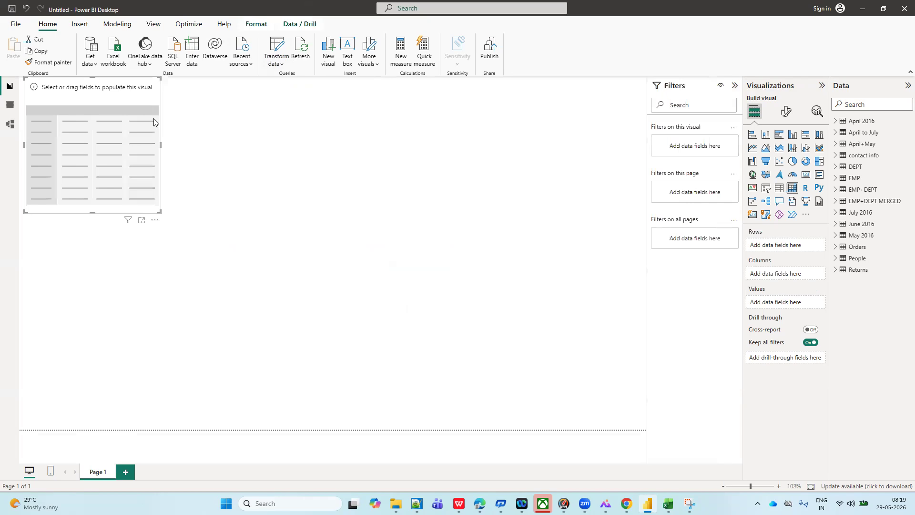
drag(150, 121, 163, 166)
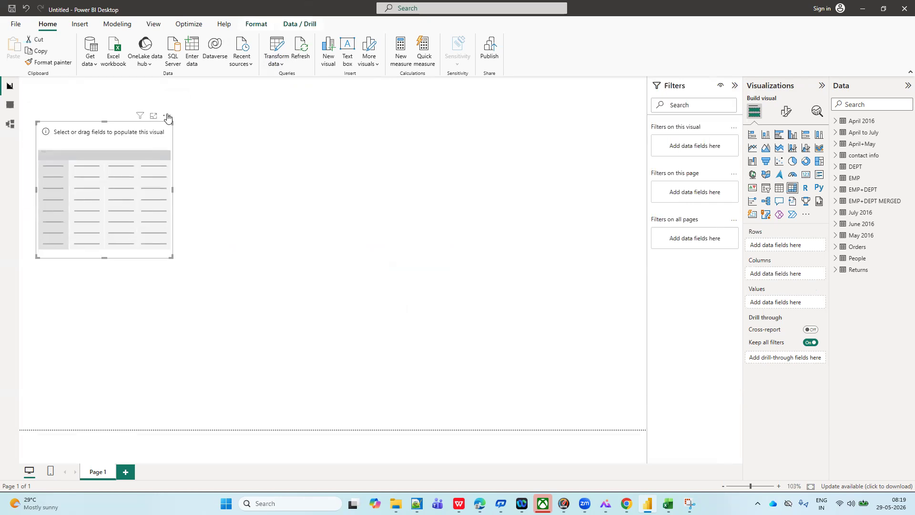
click(166, 116)
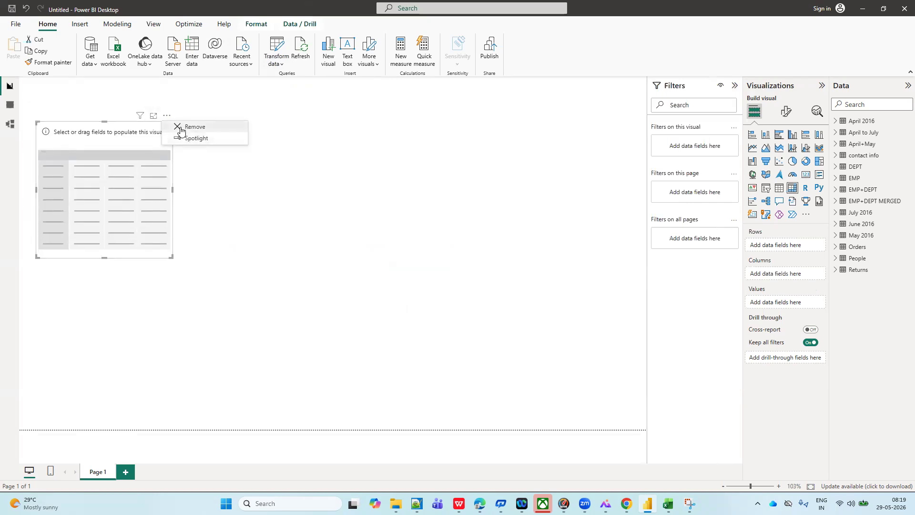
click(180, 130)
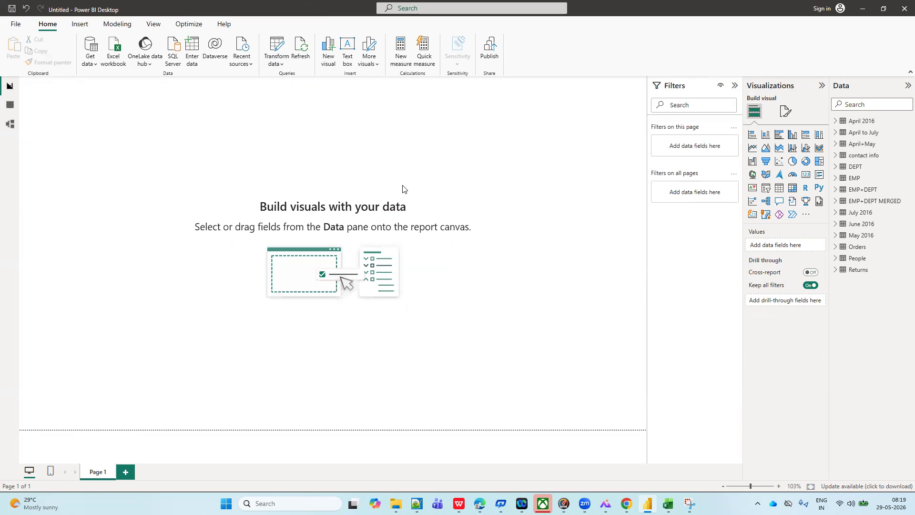
- Add a blank table visual to the report page and view the fields of the Orders table
click(780, 192)
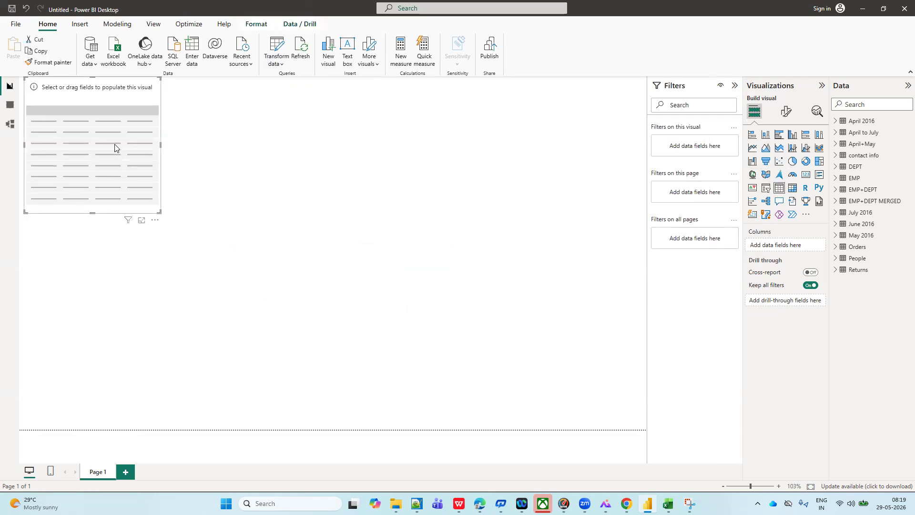
drag(114, 144, 120, 184)
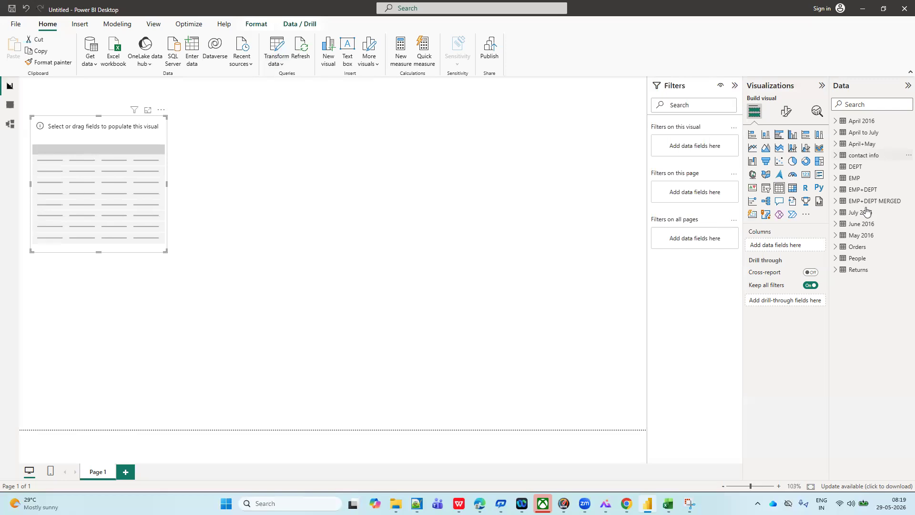
click(834, 247)
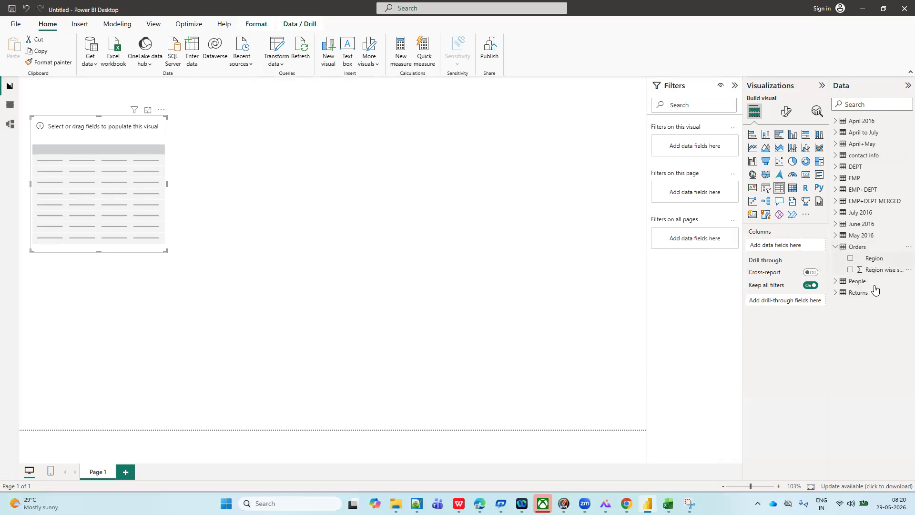
click(835, 248)
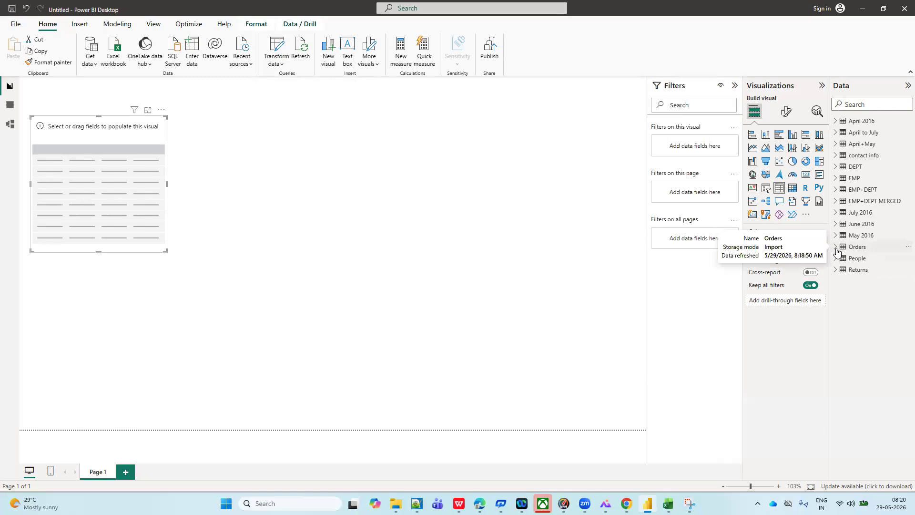
click(835, 247)
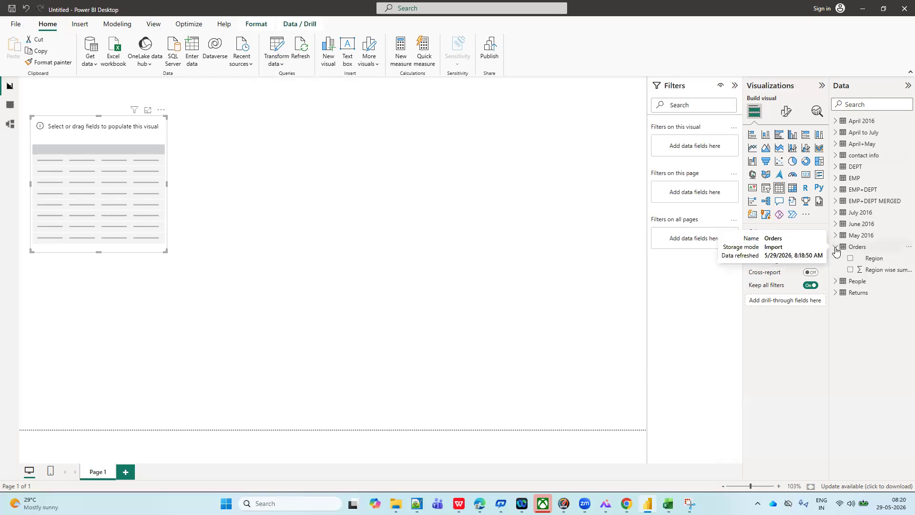
click(837, 248)
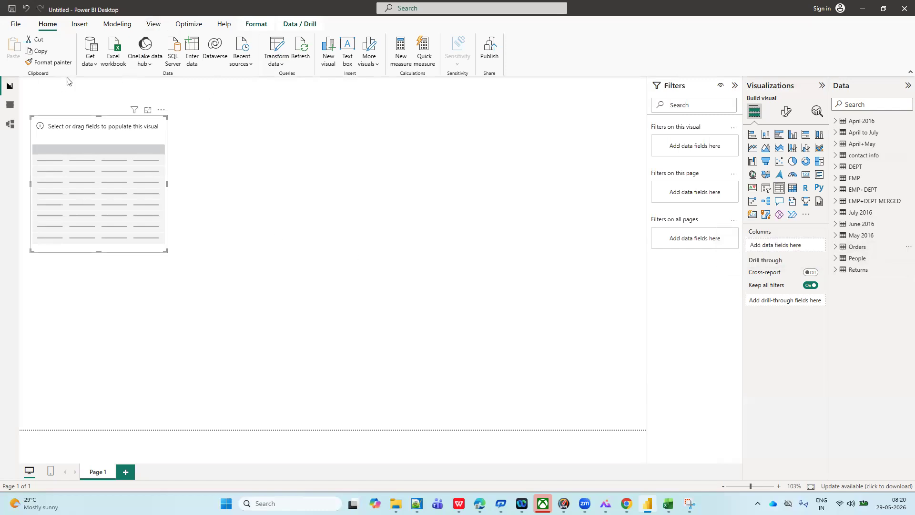
click(224, 123)
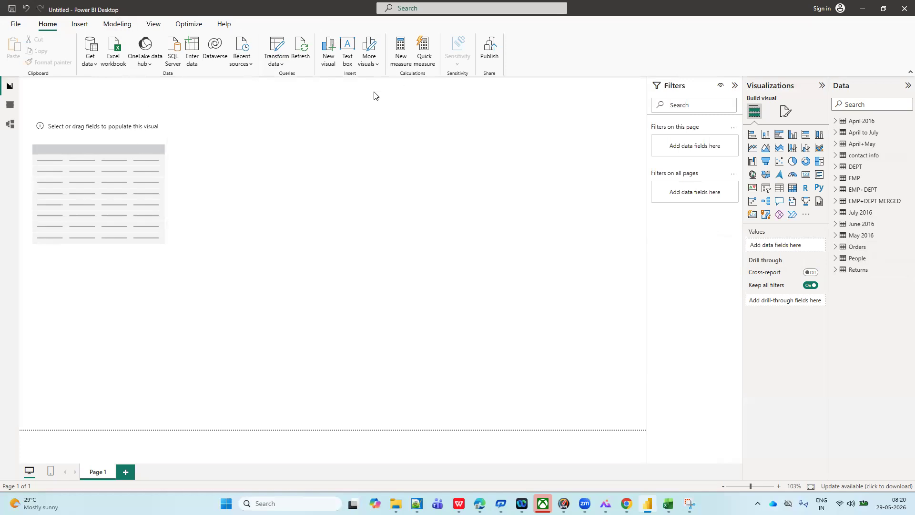
- Reopen the Power Query Editor and capture the grouped Orders result with the Snipping Tool
click(283, 66)
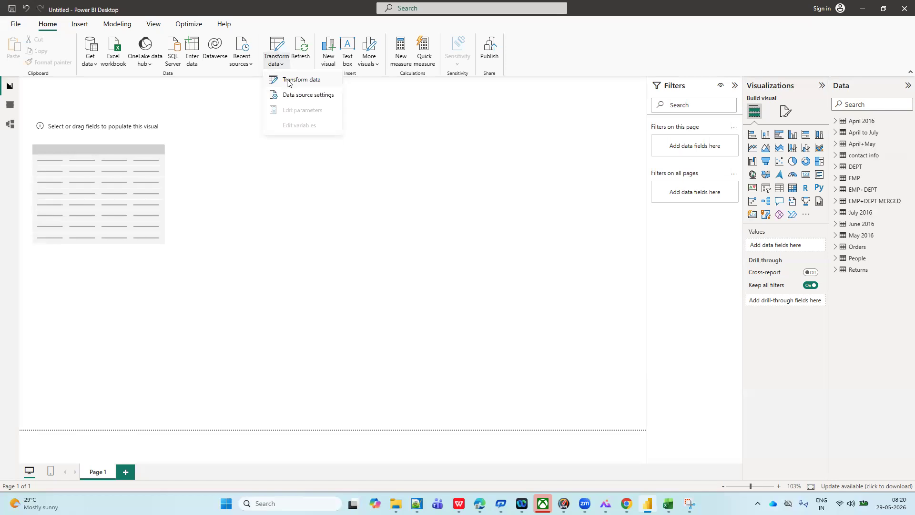
click(288, 82)
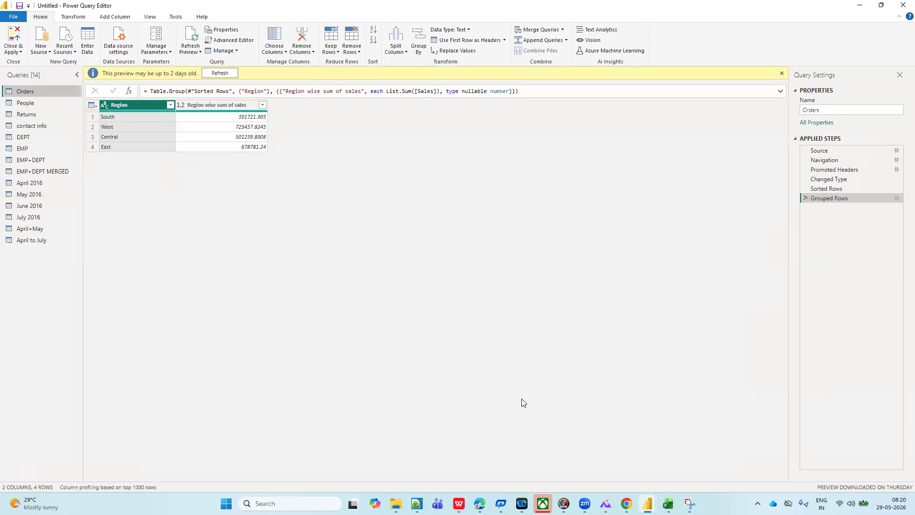
click(690, 503)
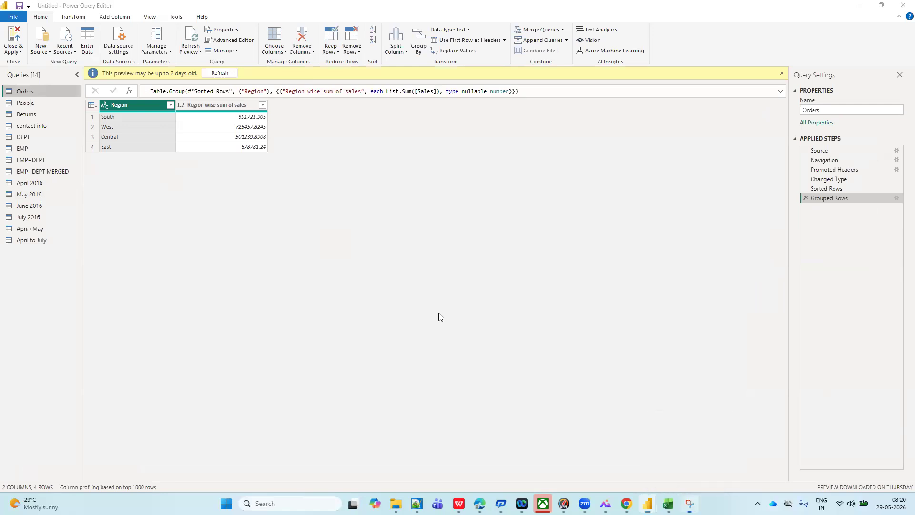
click(355, 163)
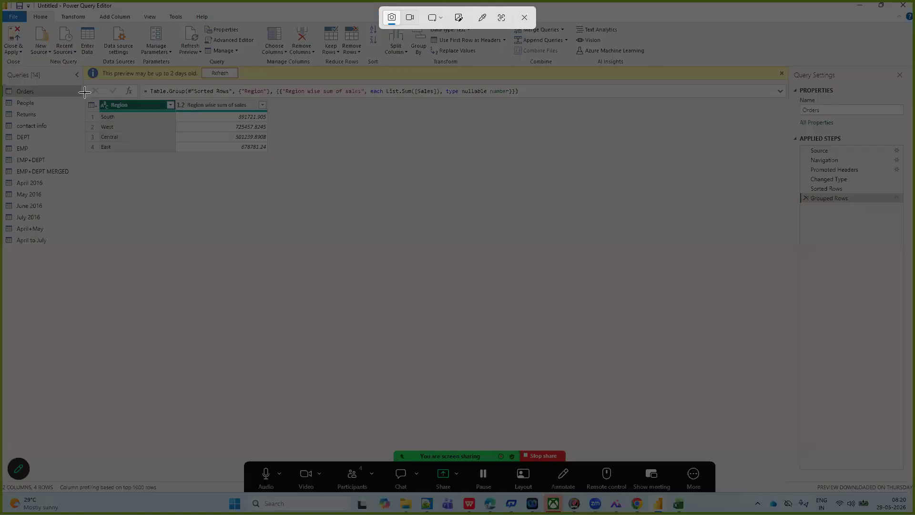
drag(85, 92, 279, 181)
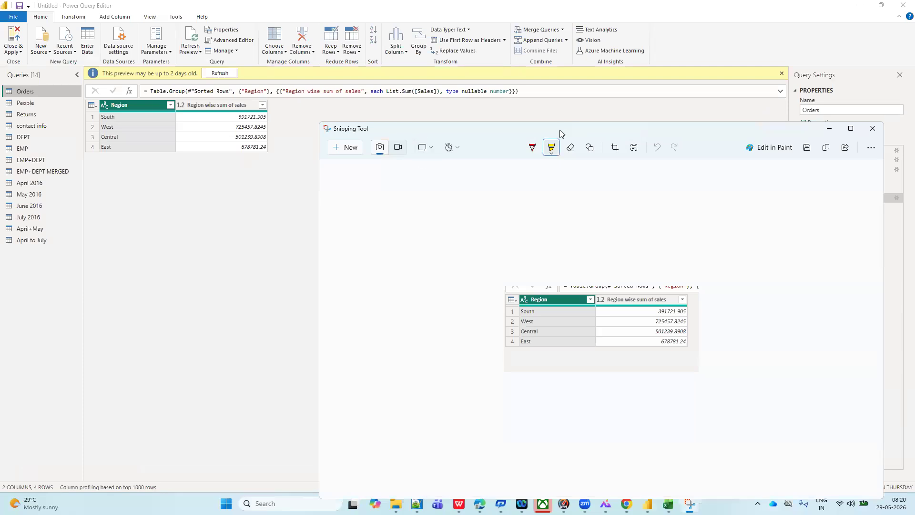
drag(560, 133, 362, 212)
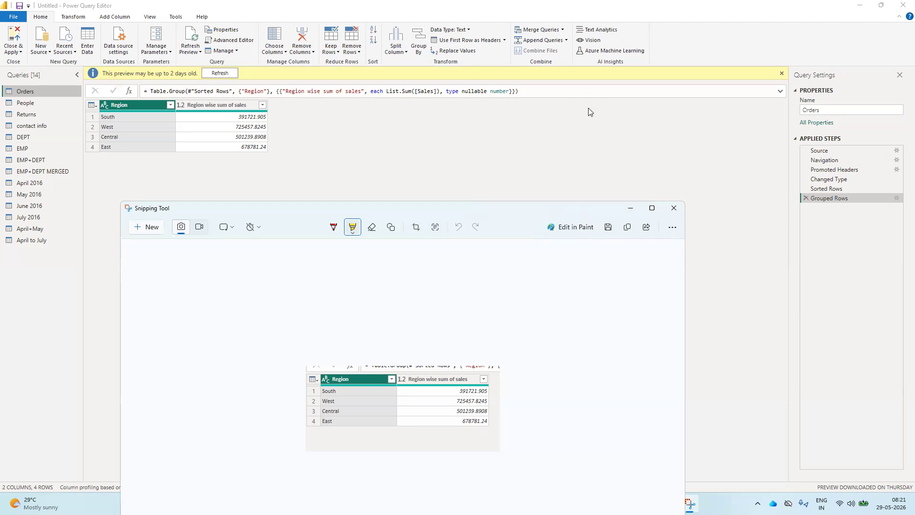
- Delete the Grouped Rows step from the Orders query, then close the editor and apply the changes
click(806, 198)
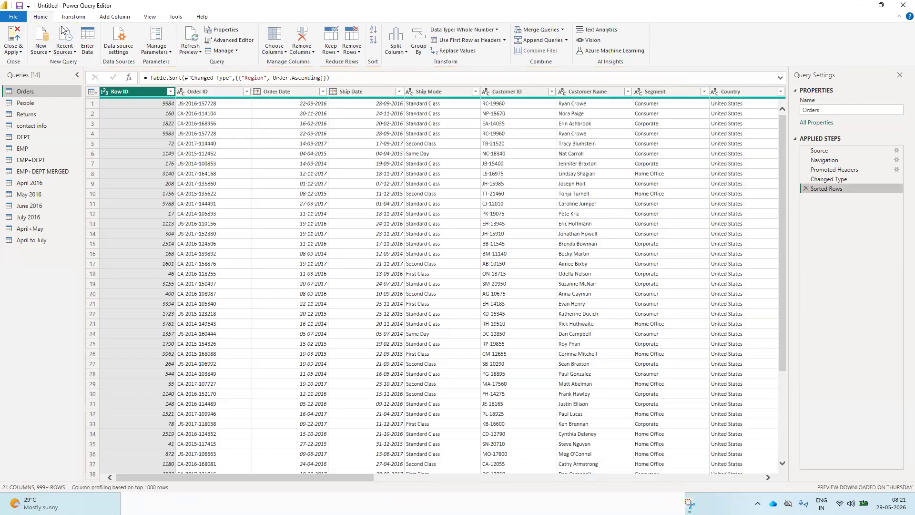
click(20, 53)
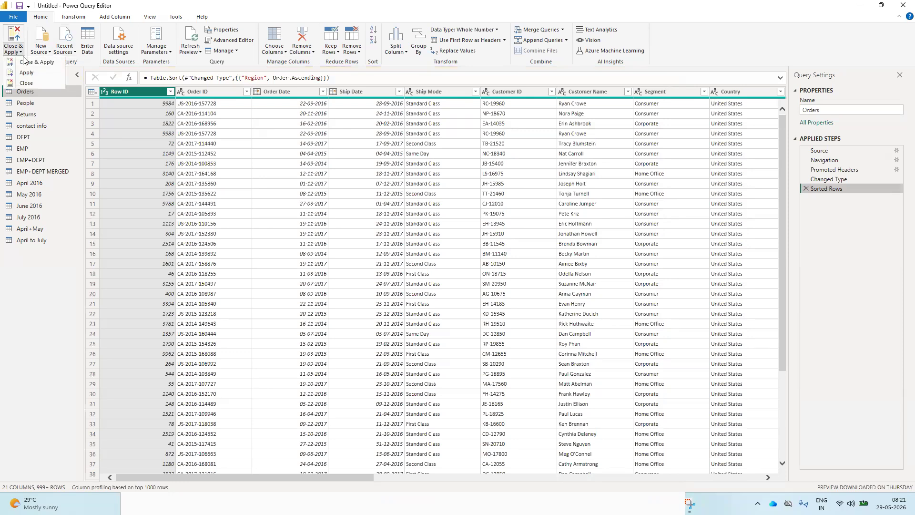
click(28, 65)
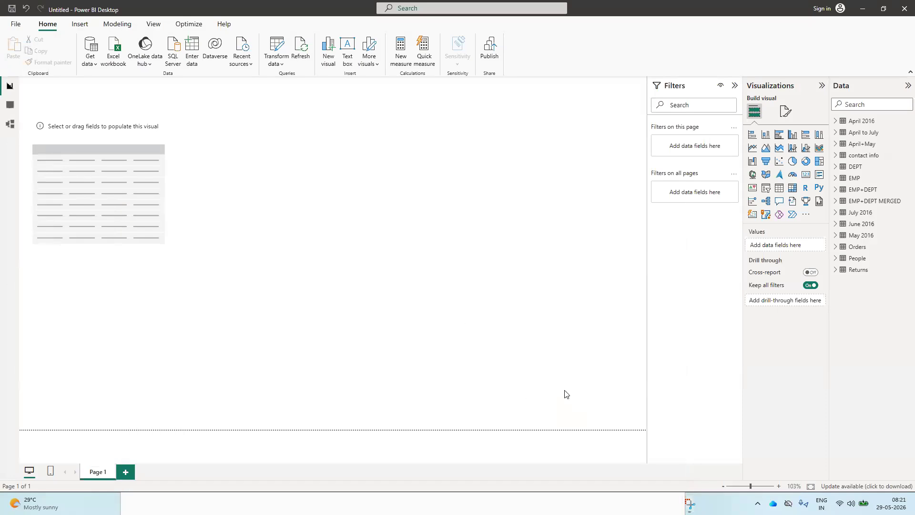
- Delete the blank table visual from the report page
key(alt+Tab)
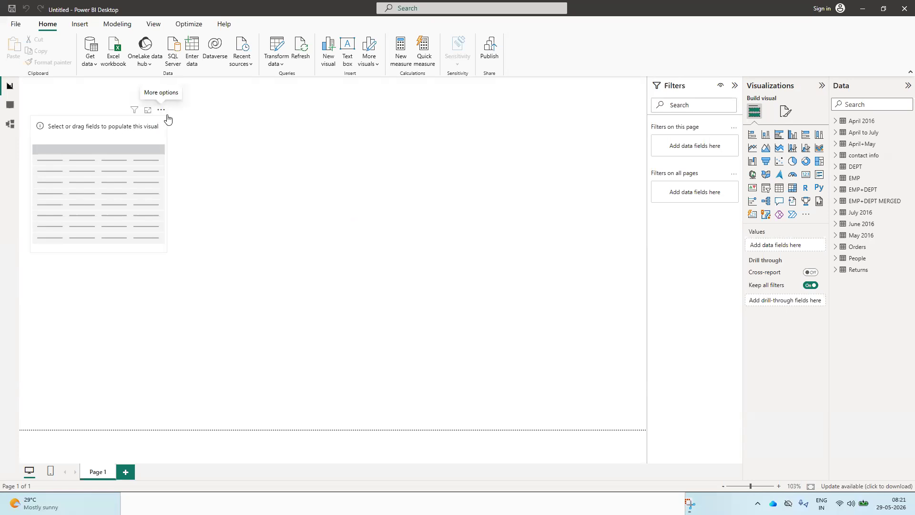
click(167, 117)
click(168, 120)
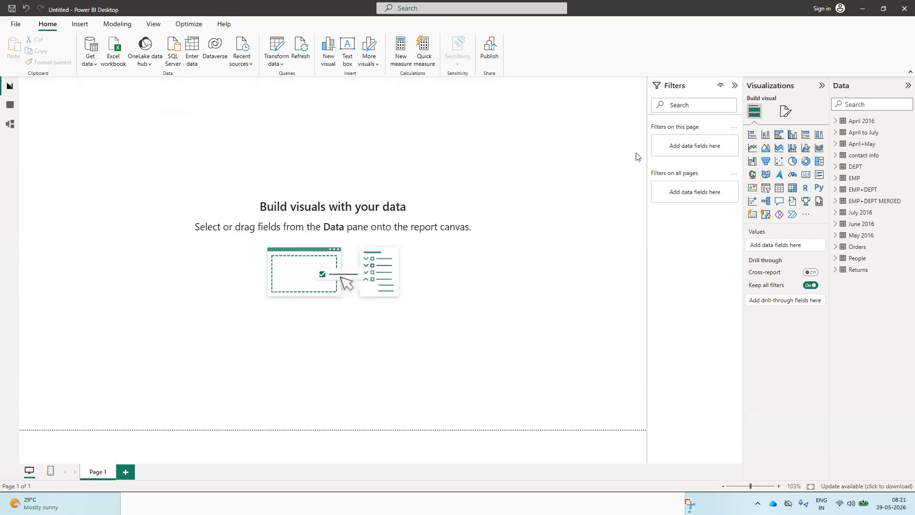
- Insert a table visual showing Region and Sales from the Orders table on the report page
click(779, 188)
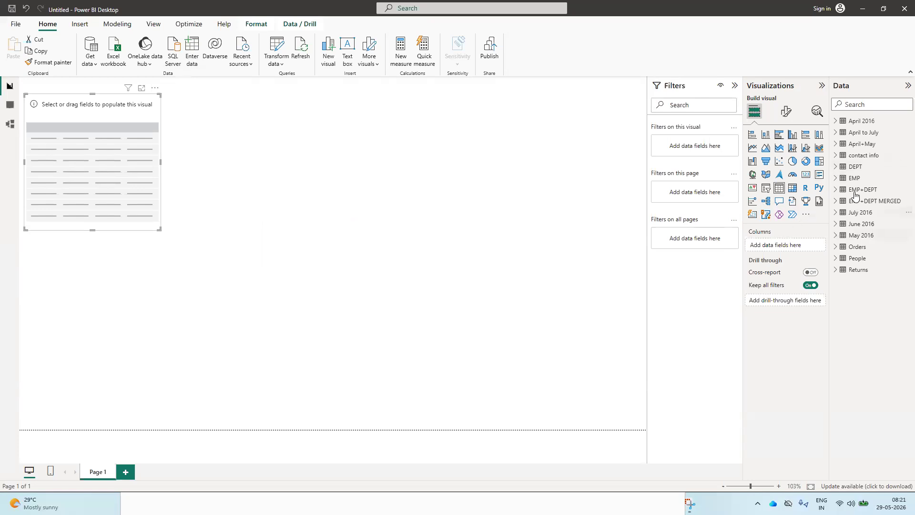
click(834, 248)
scroll(858, 377, down, 1)
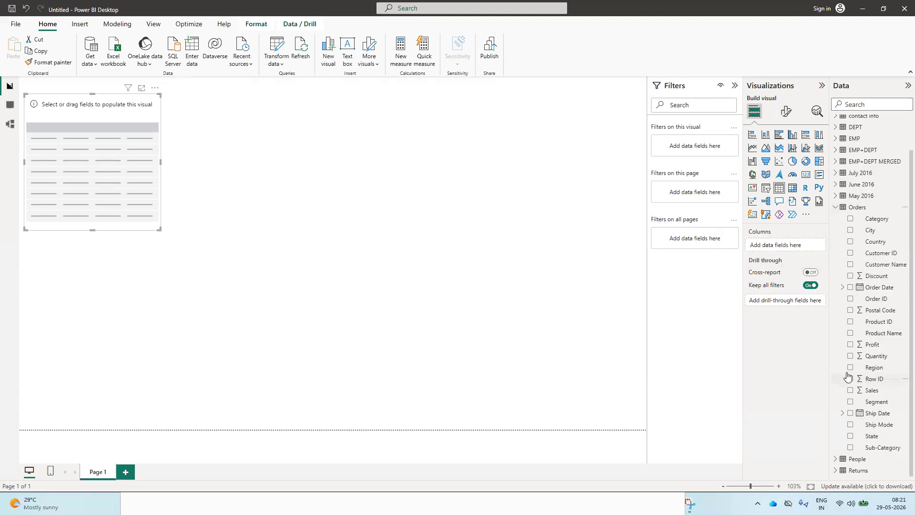
click(850, 367)
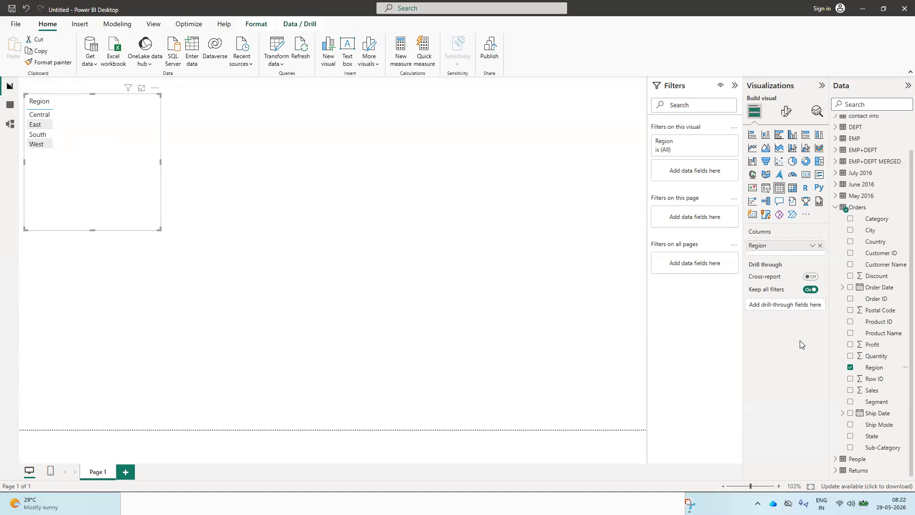
click(850, 391)
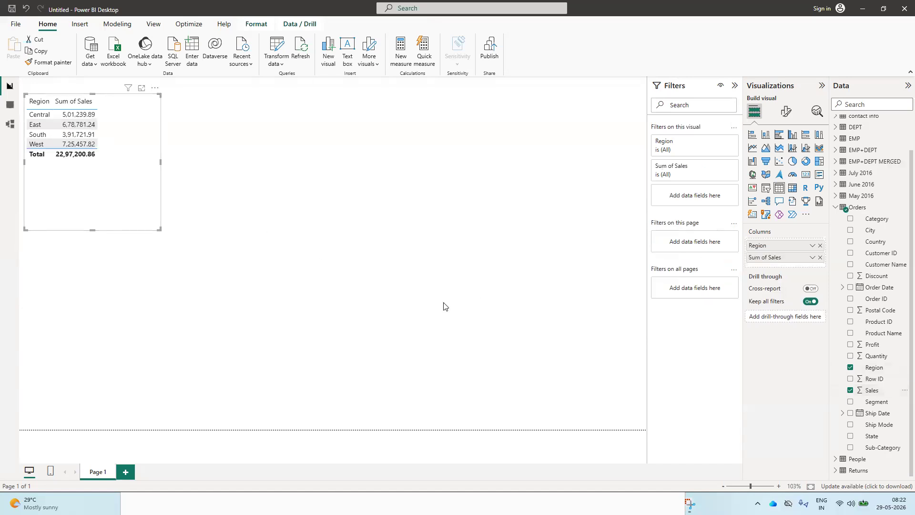
click(761, 486)
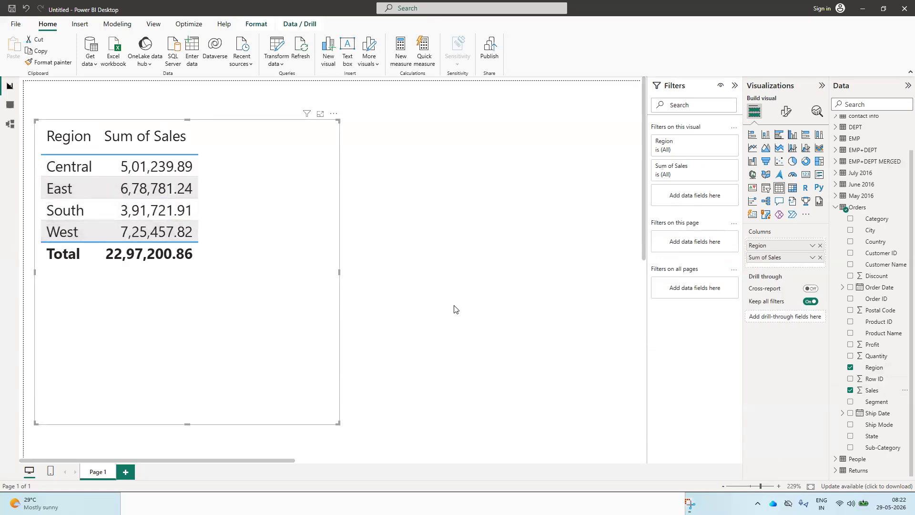
- Compare the captured Power Query grouping with the sales per region in the table visual
key(alt+Tab)
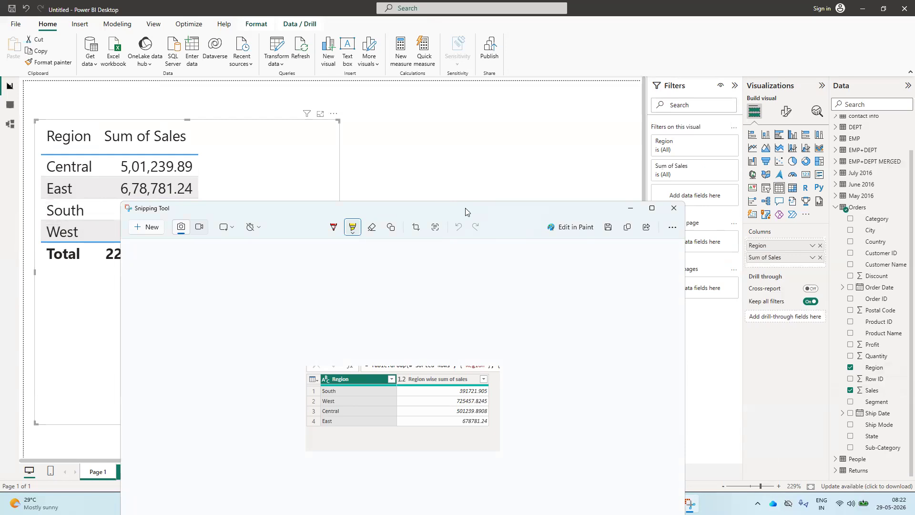
drag(465, 208, 571, 104)
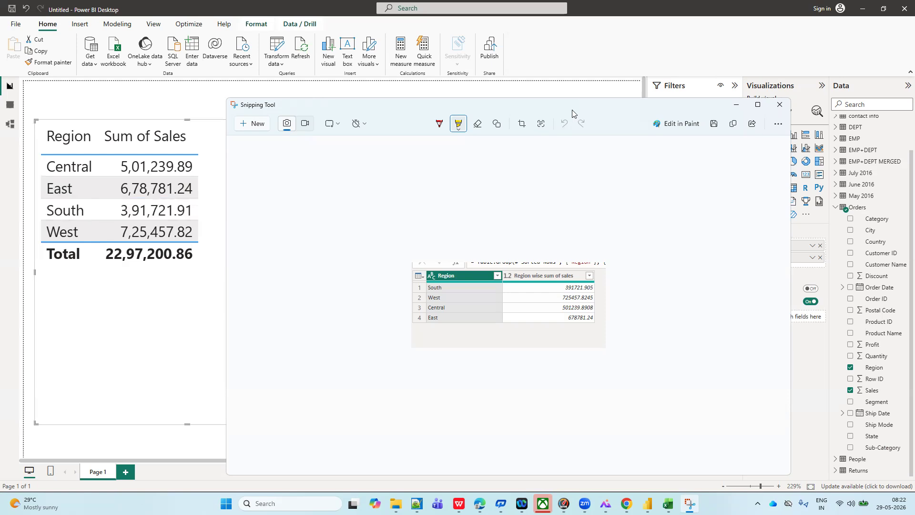
click(733, 108)
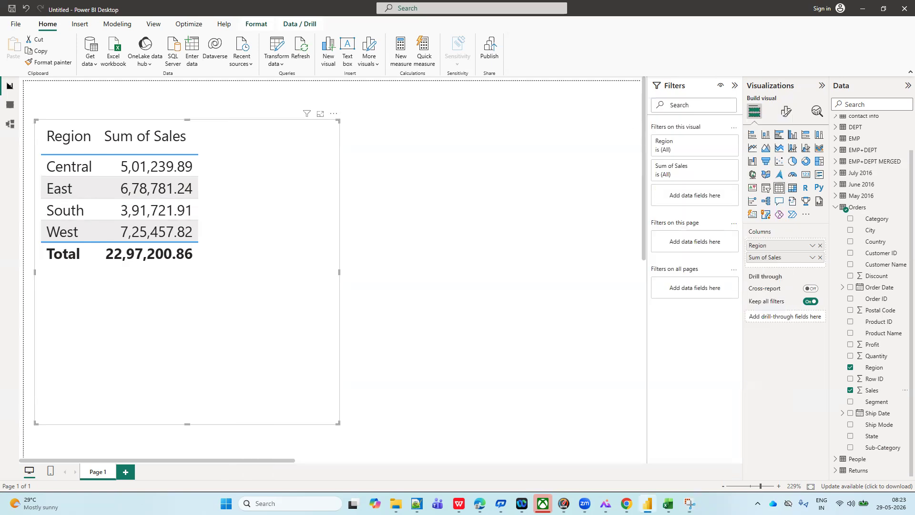
- Capture the table visual of Region and Sum of Sales with the Snipping Tool and minimize its window
click(690, 504)
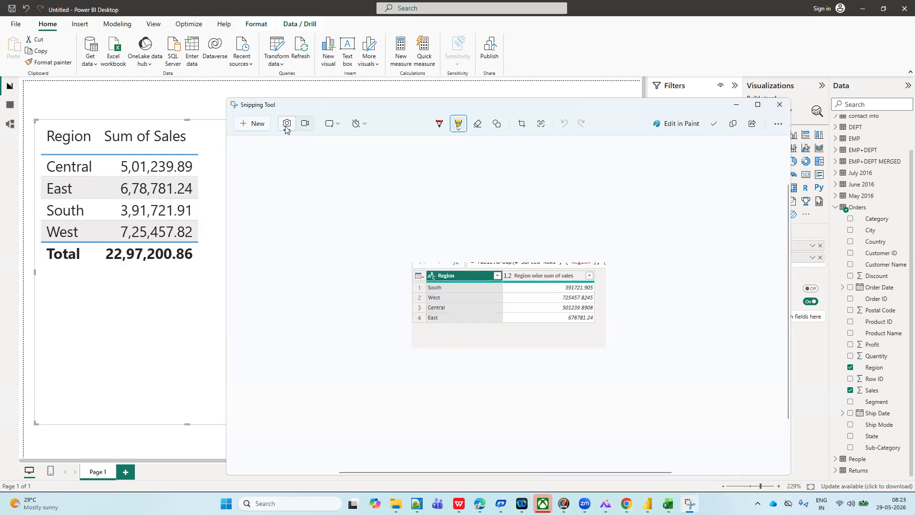
click(246, 124)
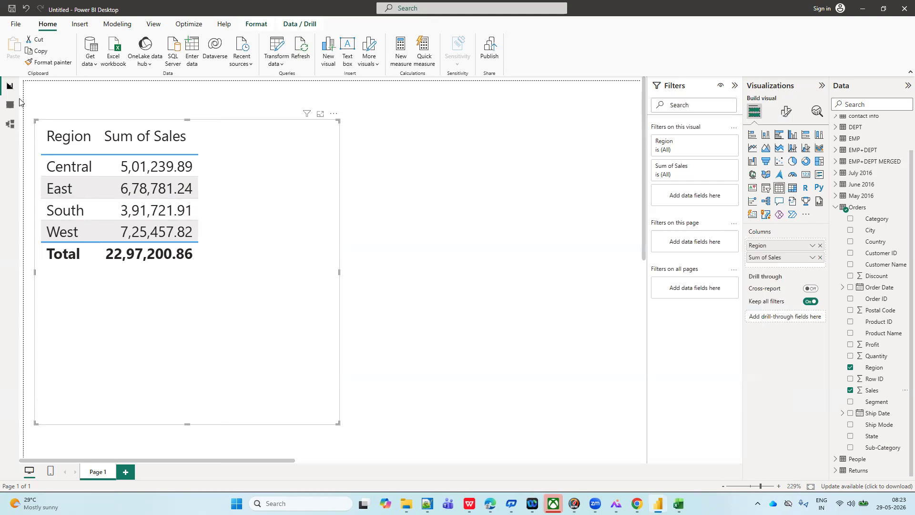
drag(18, 96, 483, 345)
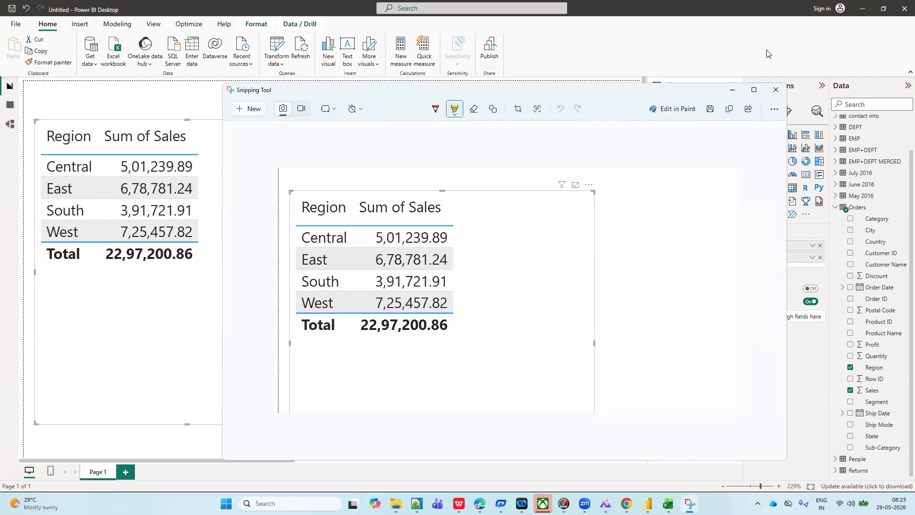
click(732, 91)
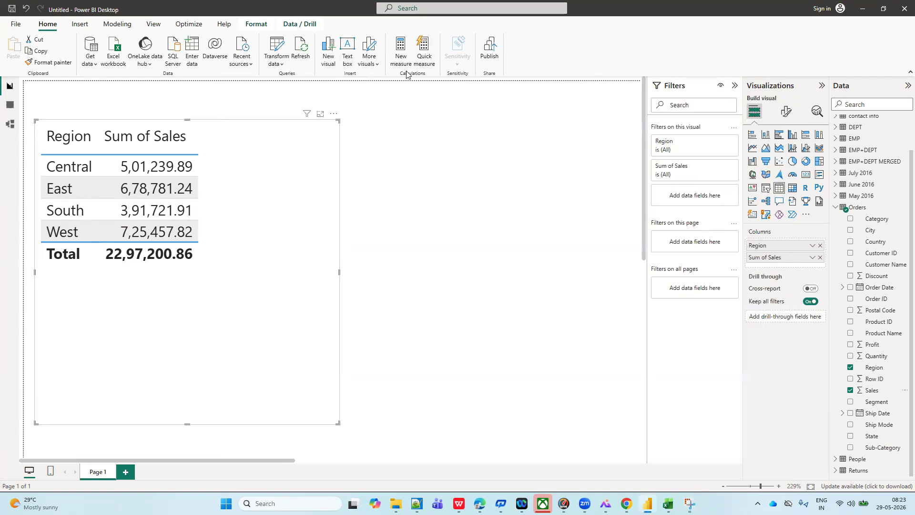
- Open the Power Query Editor on the Orders query and dismiss the notice about the preview's age
click(226, 98)
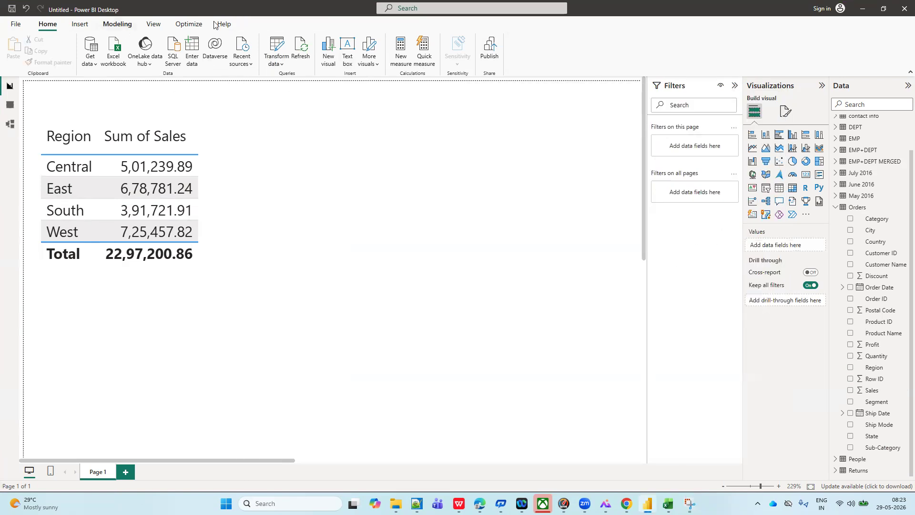
click(281, 64)
click(295, 80)
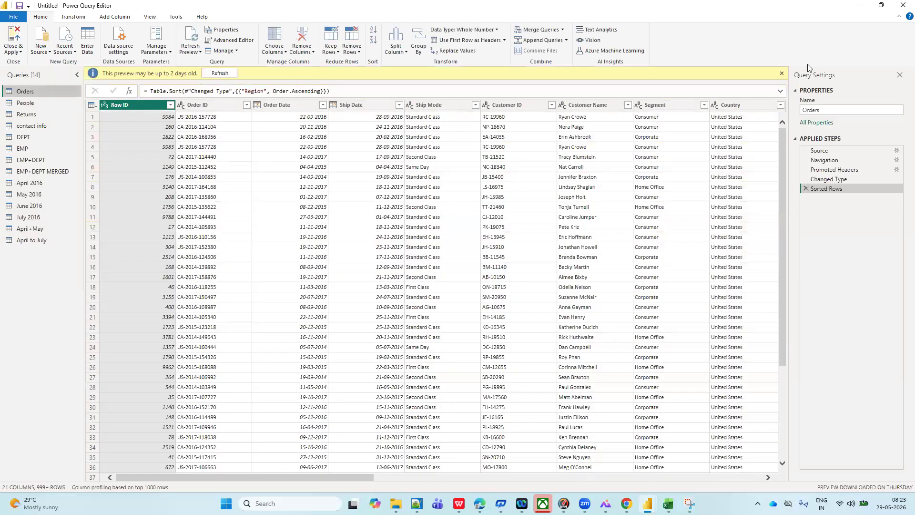
click(783, 75)
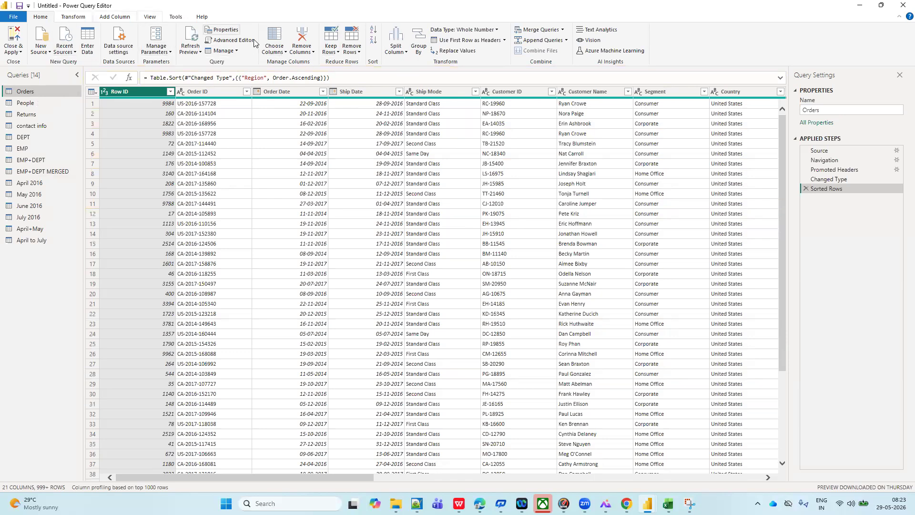
- Start grouping the Orders query by Region, with a new column named "Region wise sum of sales"
click(418, 42)
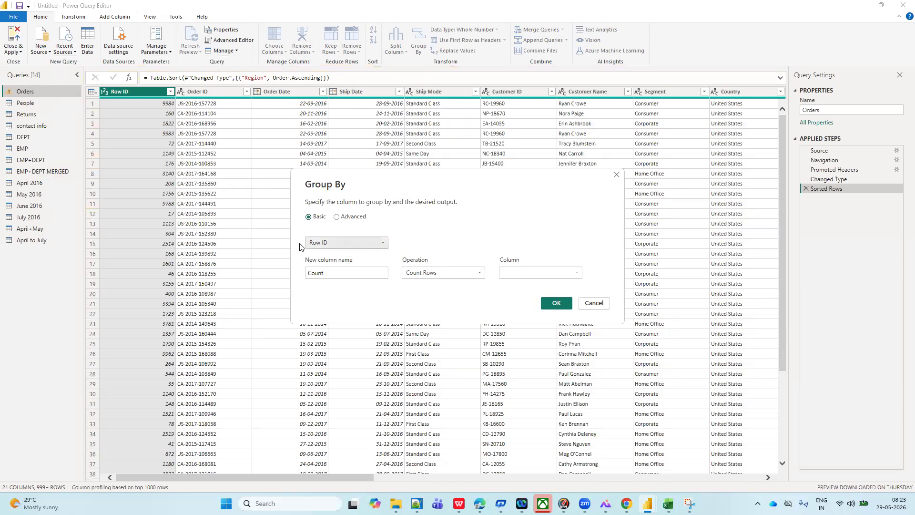
click(382, 244)
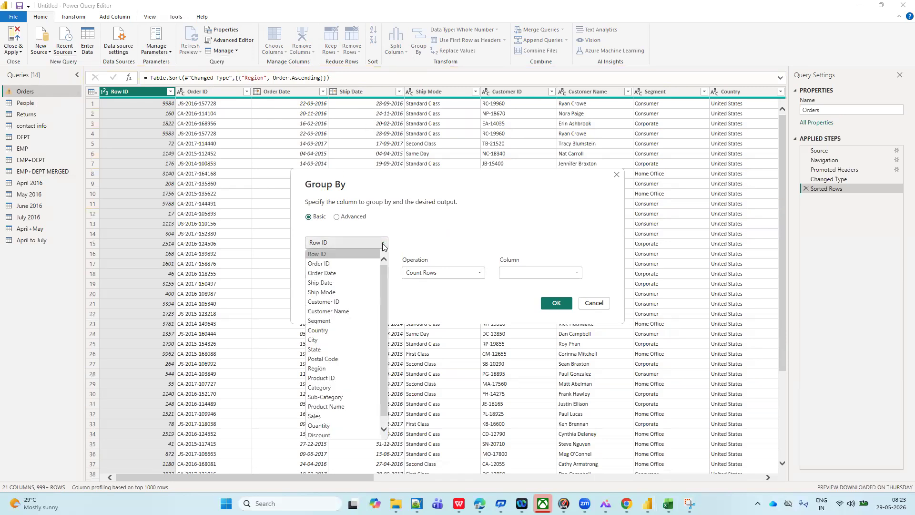
click(321, 370)
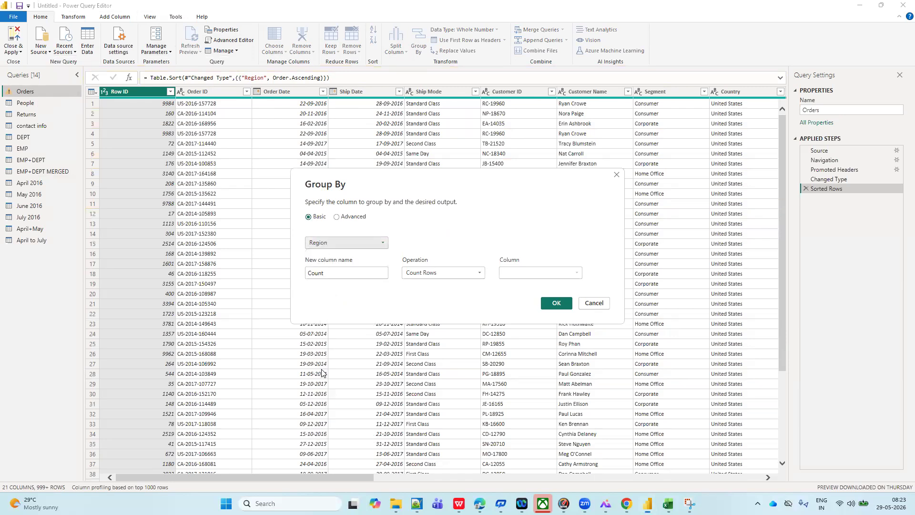
click(333, 273)
key(BackSpace)
key(BackSpace)
key(BackSpace)
key(BackSpace)
key(BackSpace)
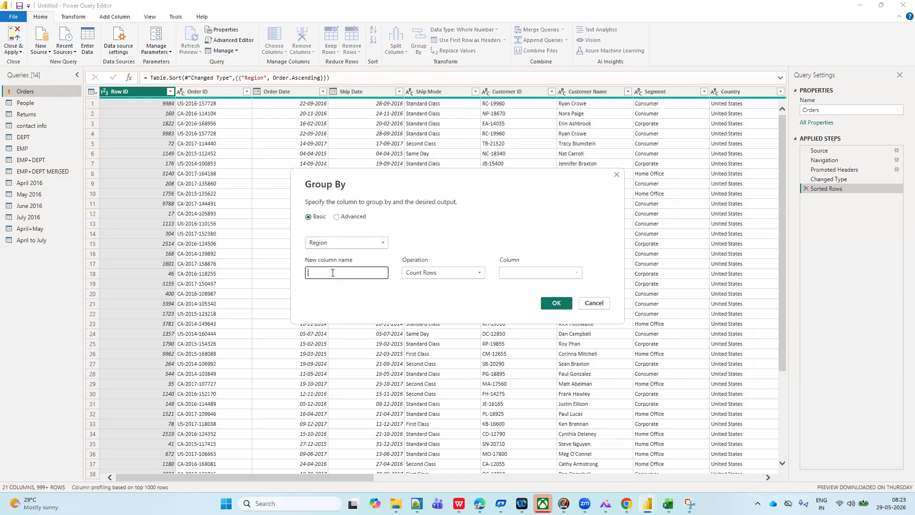
text(Region wise sum of sales)
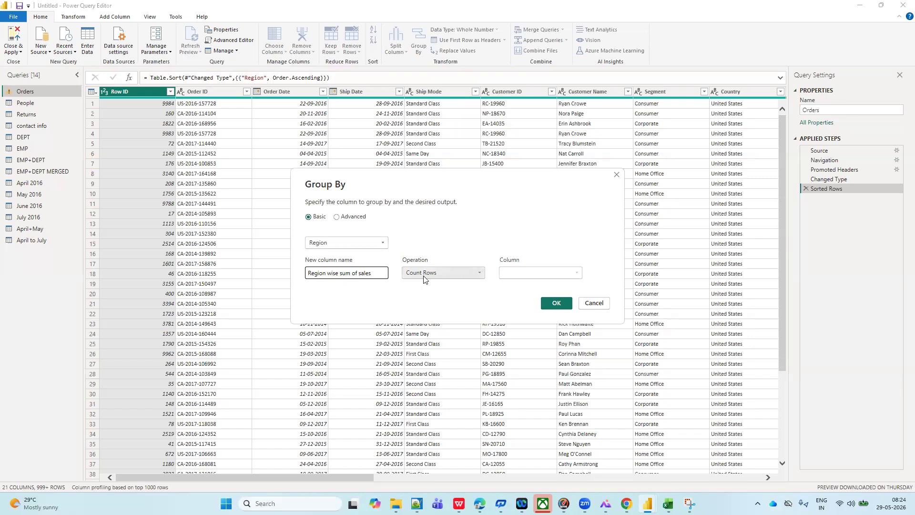
- Apply the grouping with the Sum of the Sales column and compare the result with the table visual on the report page
click(480, 274)
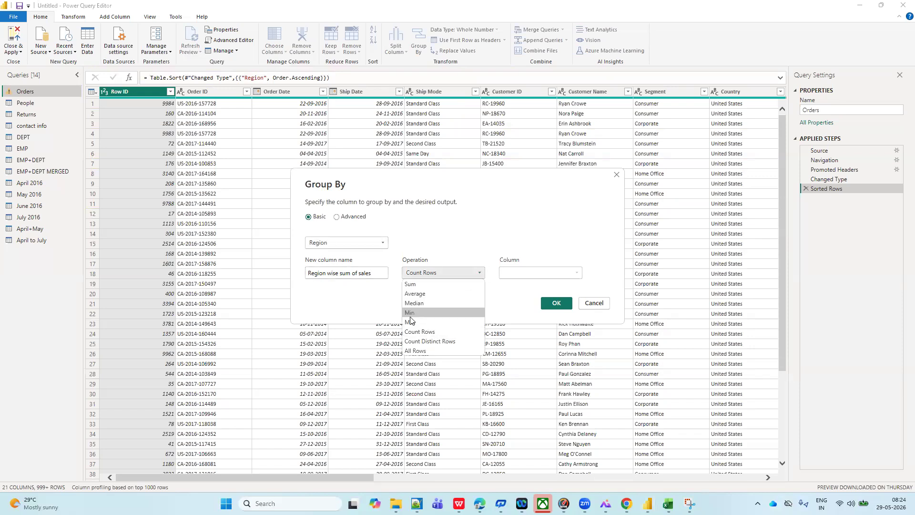
click(413, 285)
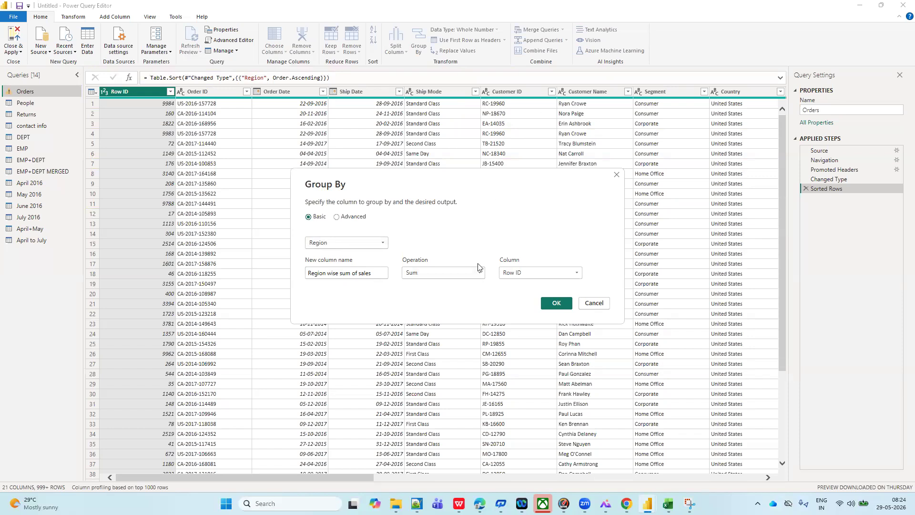
click(577, 275)
scroll(514, 419, down, 1)
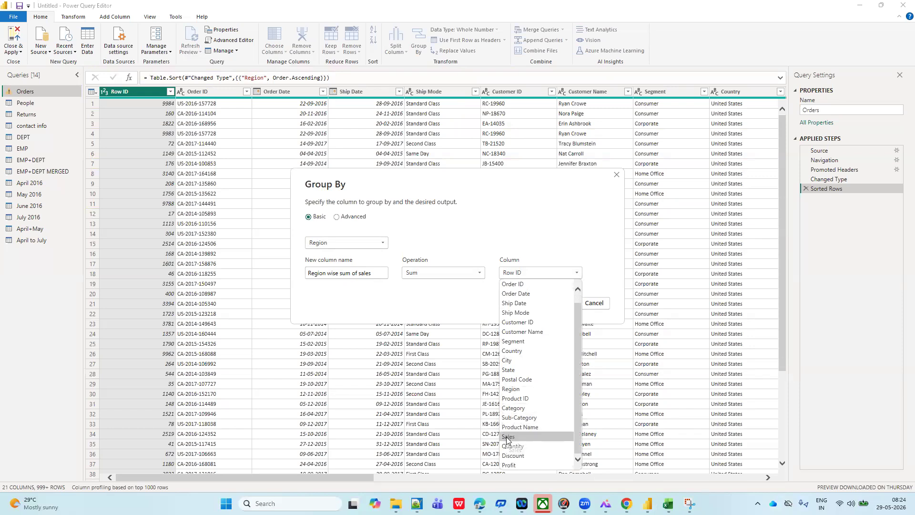
click(508, 437)
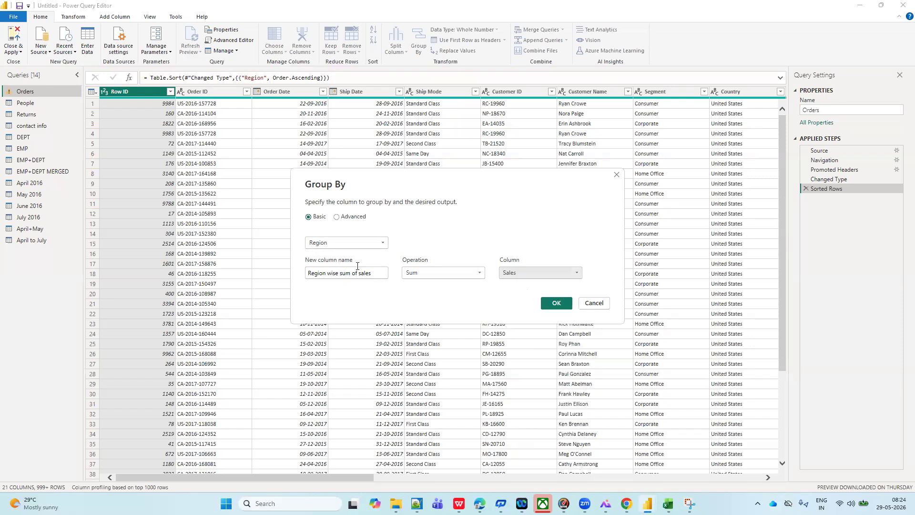
click(556, 303)
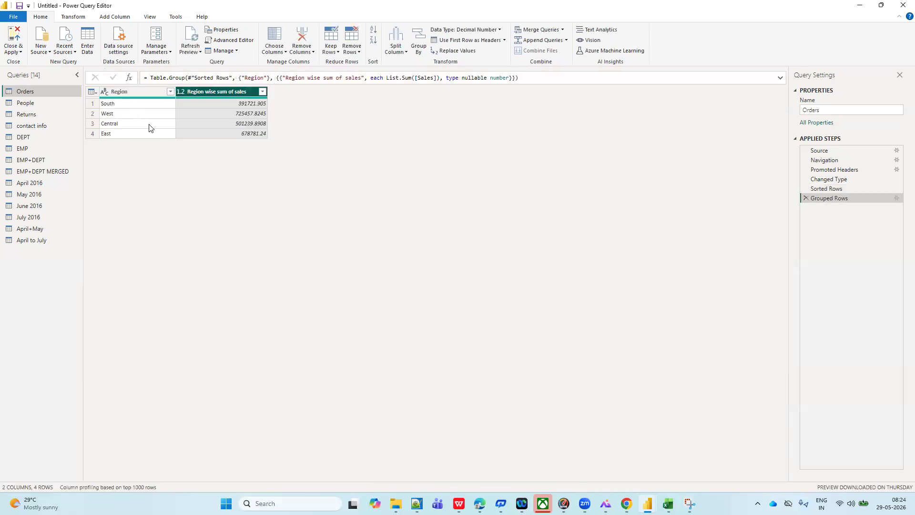
key(alt+Tab)
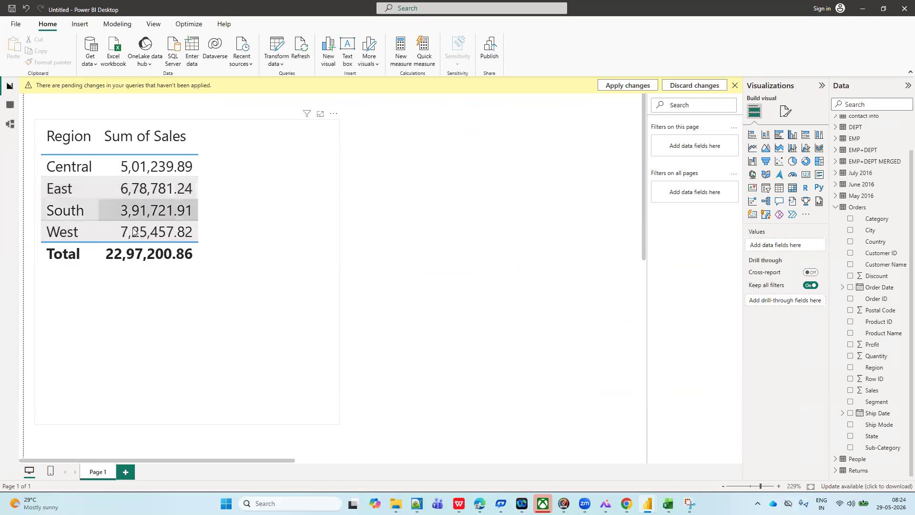
key(alt+Tab)
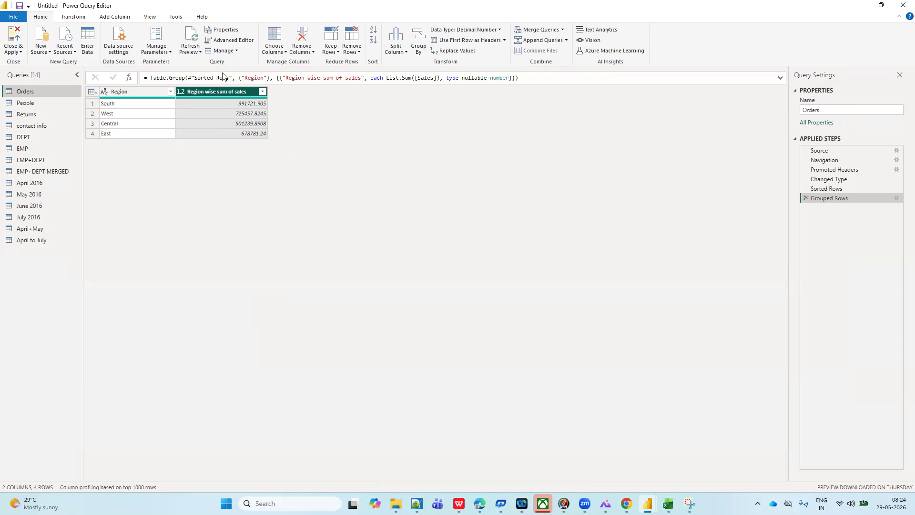
- Reopen the settings of the Grouped Rows step, switch to advanced grouping and add a second aggregation
click(896, 198)
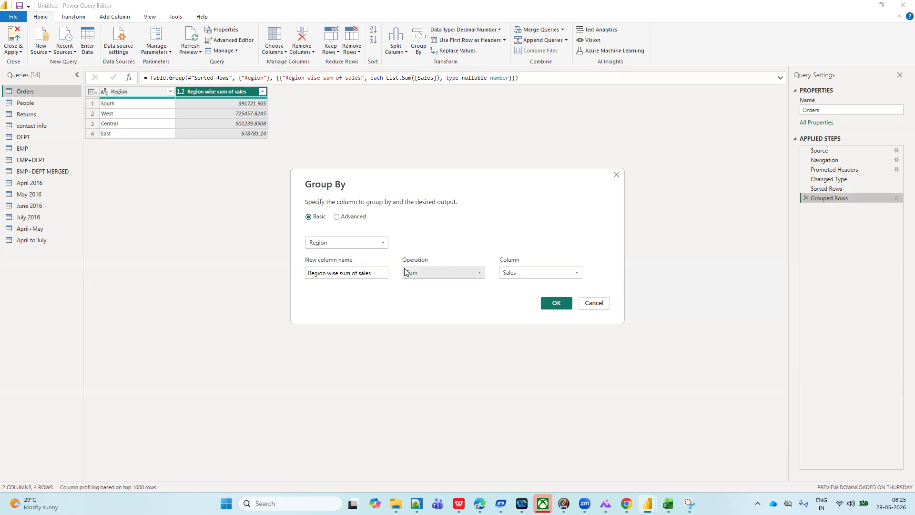
click(337, 217)
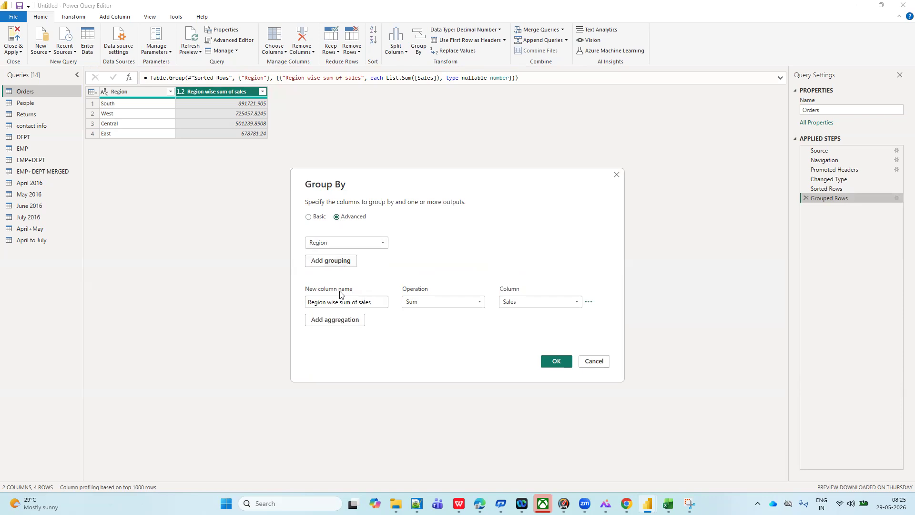
click(336, 319)
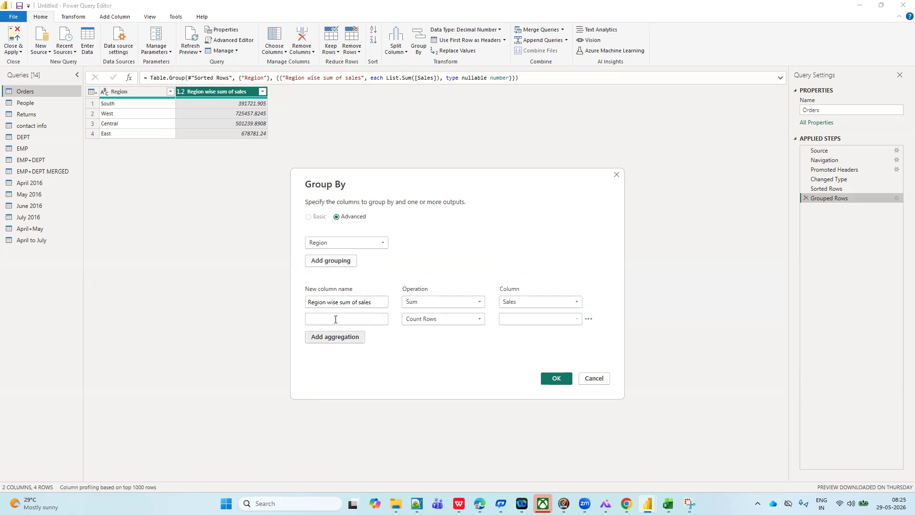
- Name the second aggregation column "Region wise Max sales"
click(326, 318)
text(region wi)
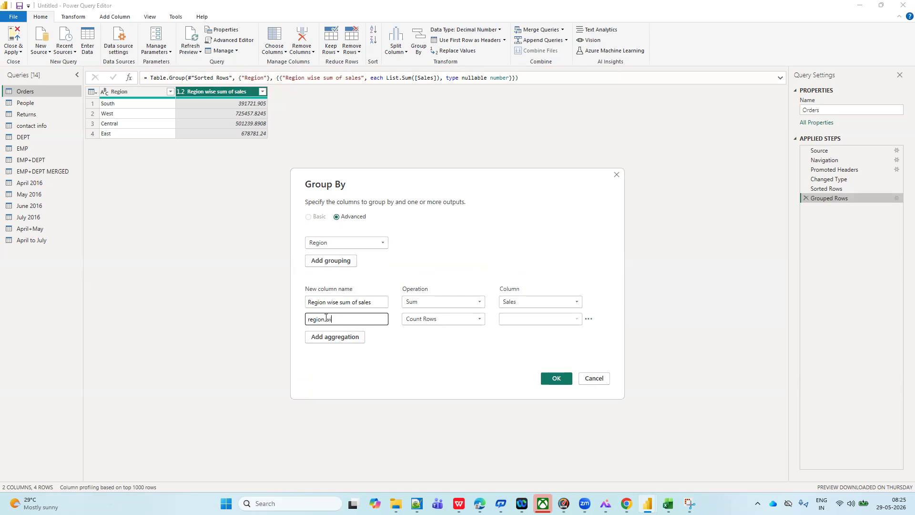
text(se mx sal)
click(310, 320)
key(BackSpace)
text(R)
click(346, 321)
key(BackSpace)
key(BackSpace)
text(Max)
- Set the "Region wise Max sales" aggregation to the Max of the Sales column
click(478, 320)
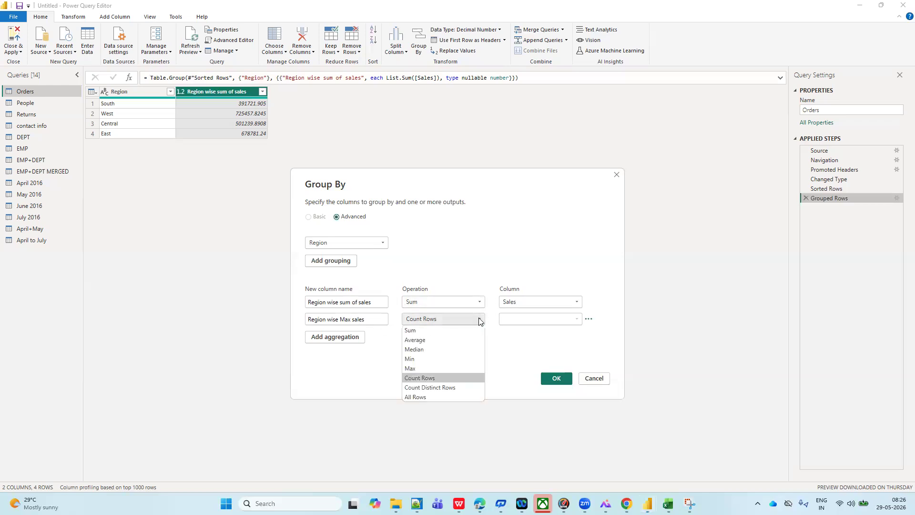
click(415, 370)
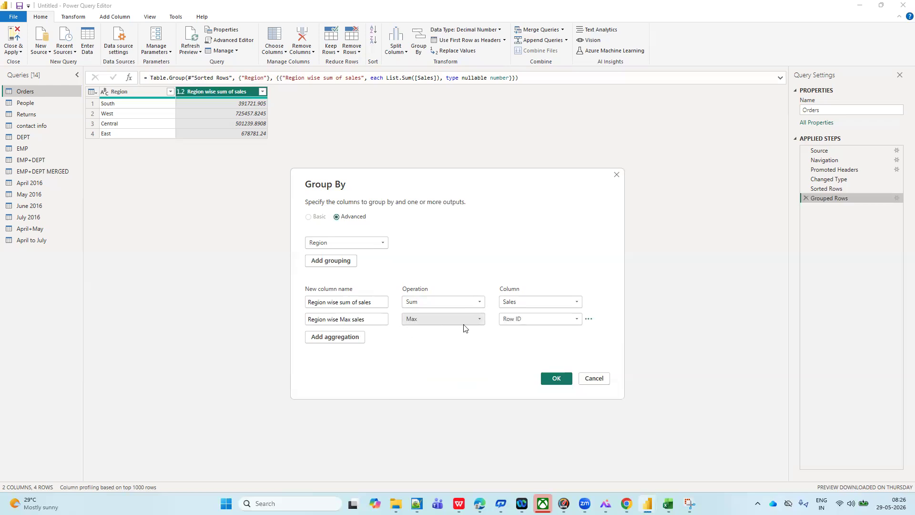
click(576, 321)
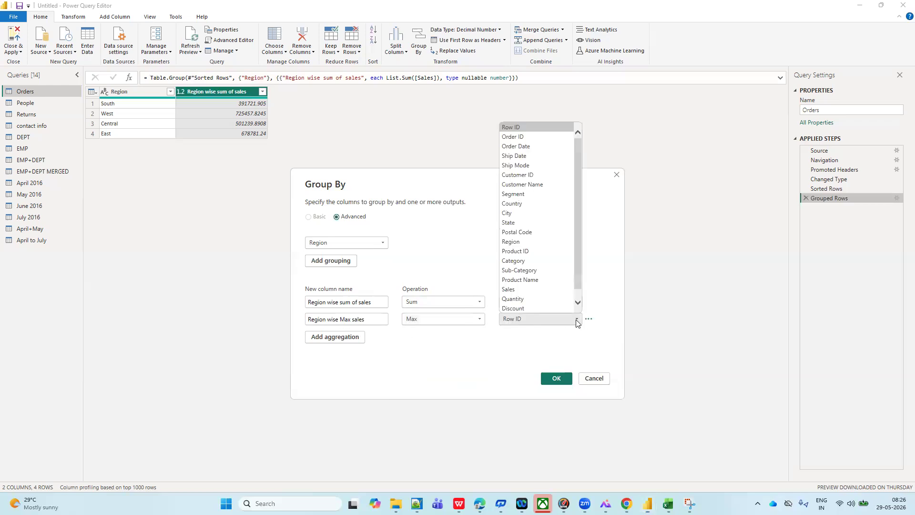
scroll(524, 275, down, 1)
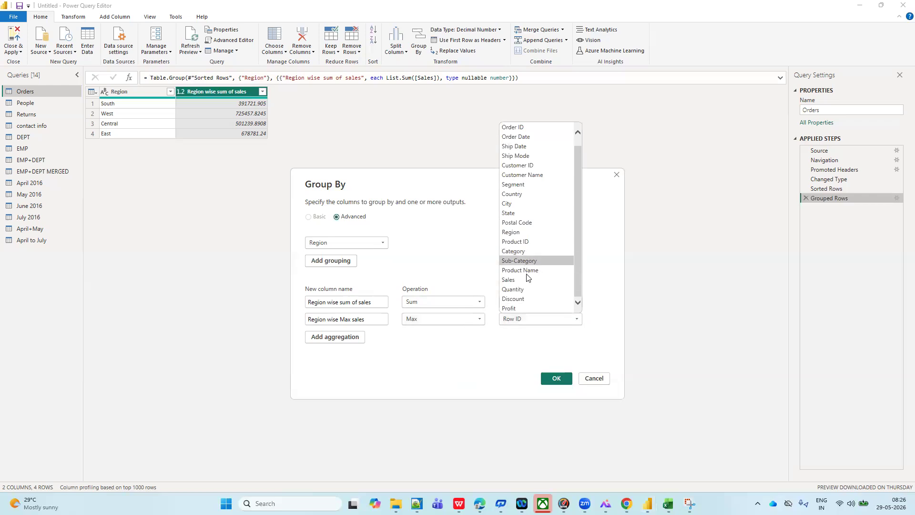
click(513, 280)
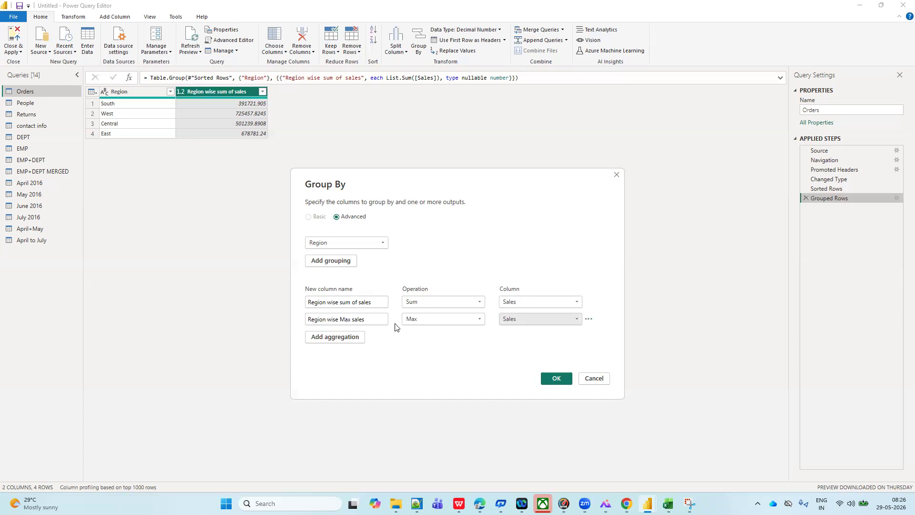
- Add a third aggregation named "Region wise Min sales" that takes the Min of the Sales column
click(334, 339)
click(319, 336)
text(Region wi)
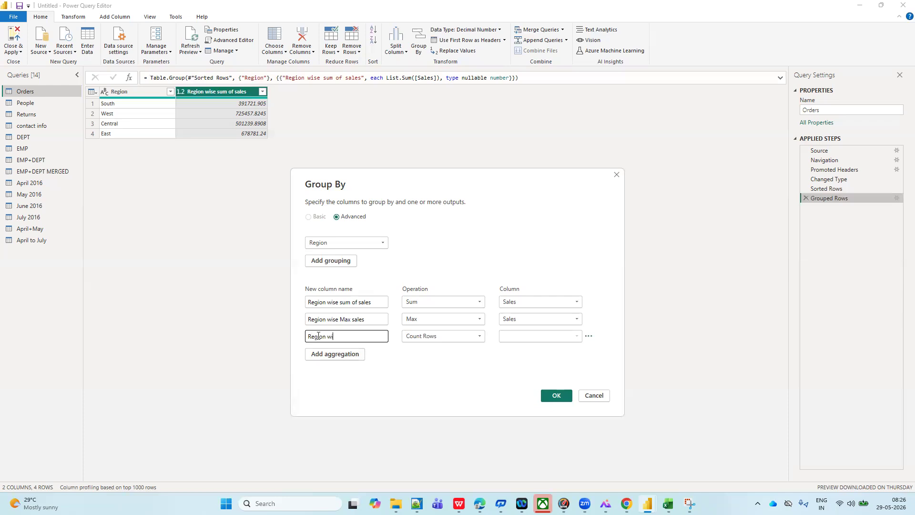
text(se Min sales)
click(479, 340)
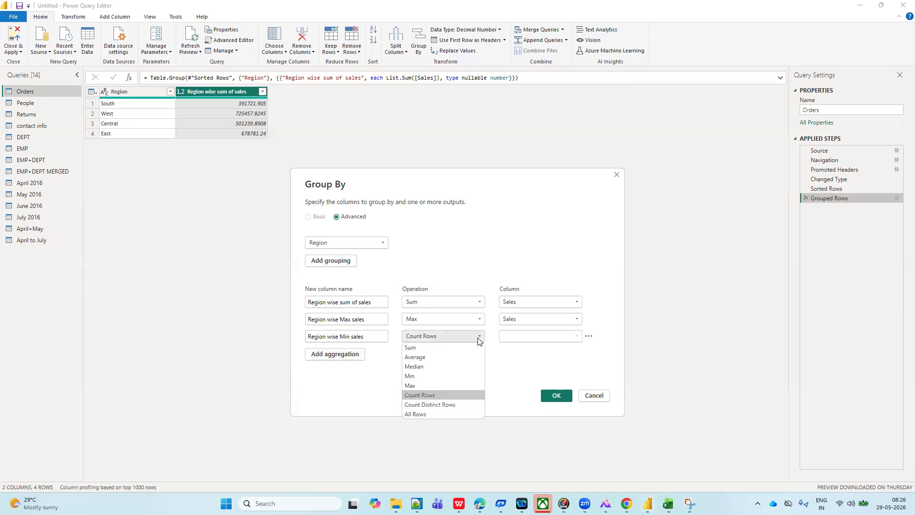
click(419, 377)
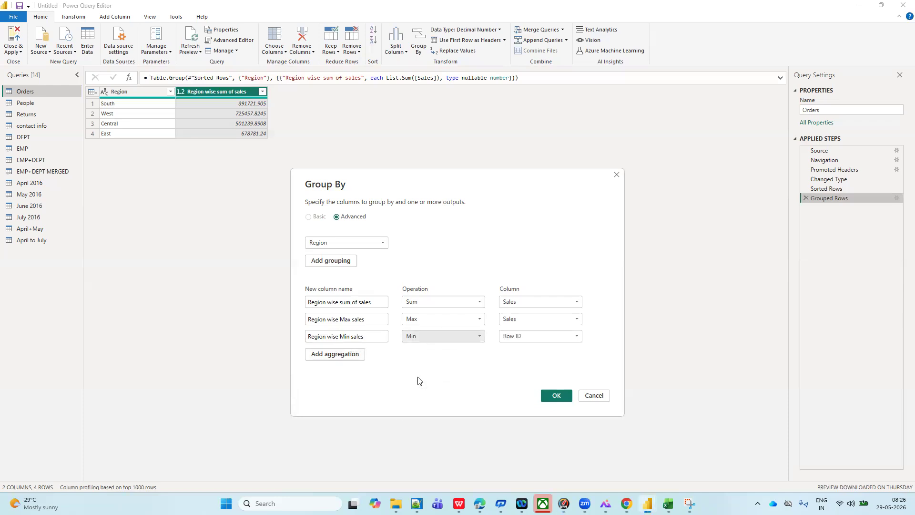
click(575, 336)
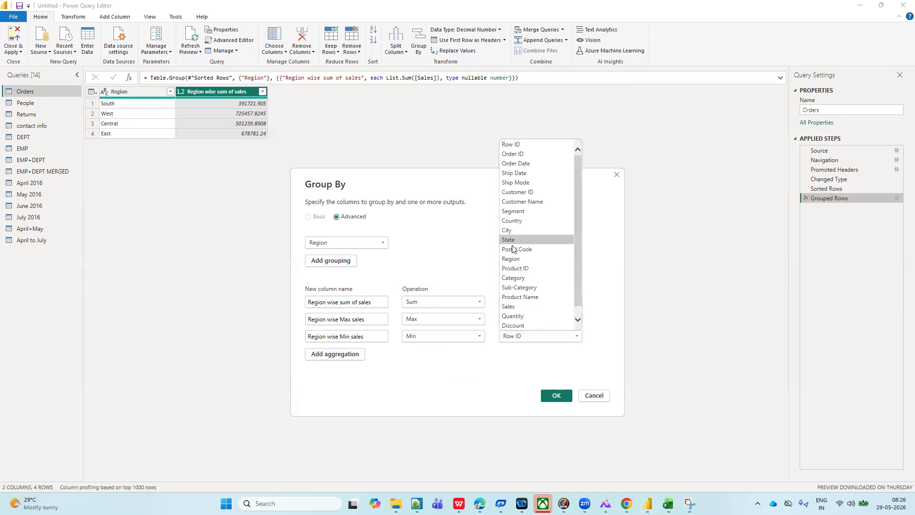
click(524, 307)
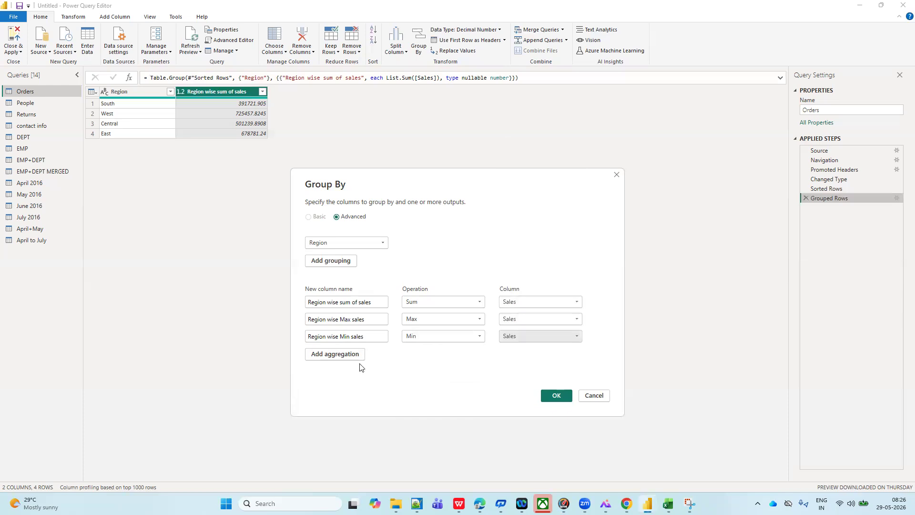
- Add a fourth aggregation named "Region wise Average Sales" that takes the Average of the Sales column
click(341, 356)
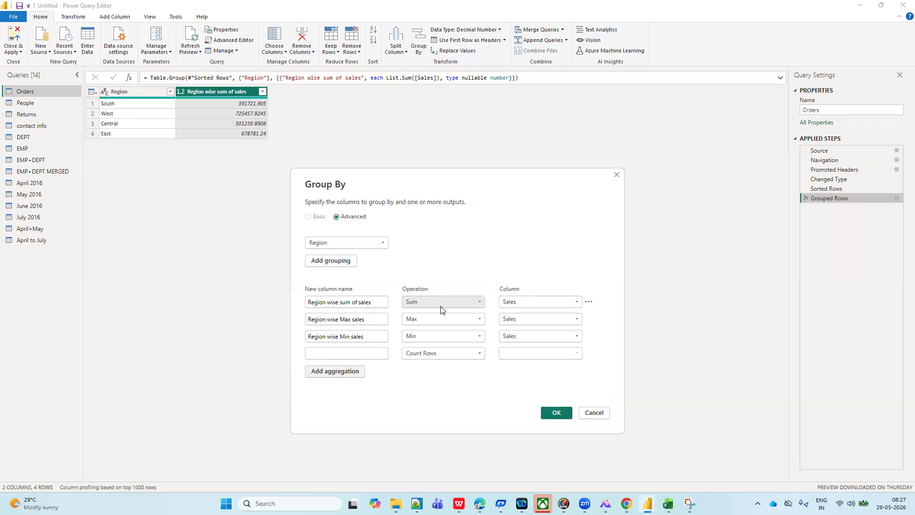
click(342, 352)
text(Region wise)
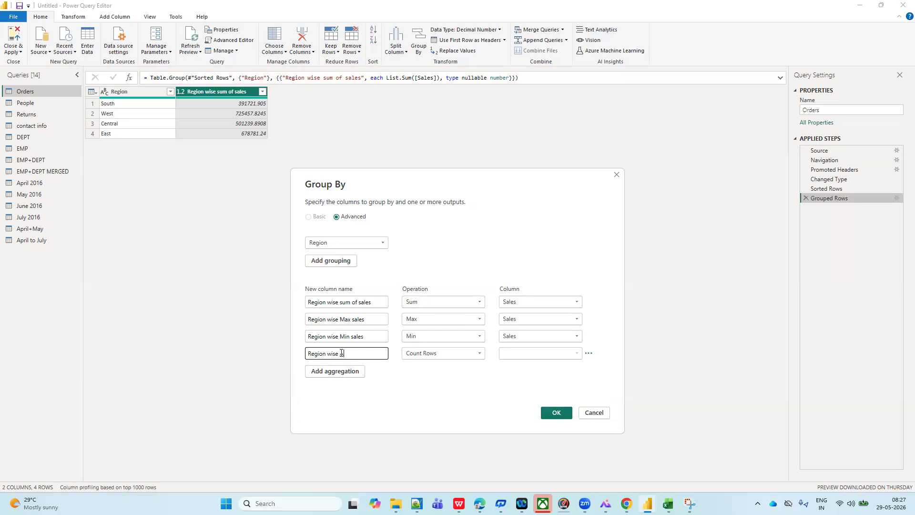
text( average Sales)
click(479, 354)
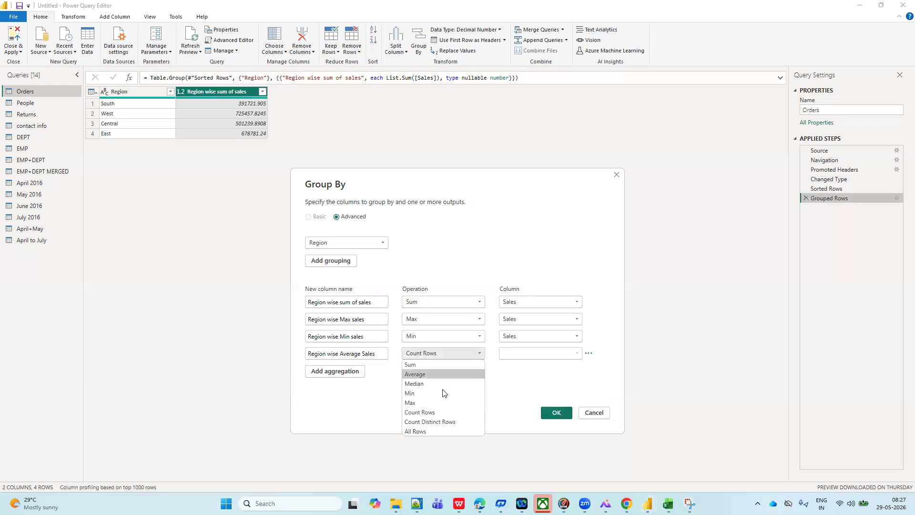
click(419, 374)
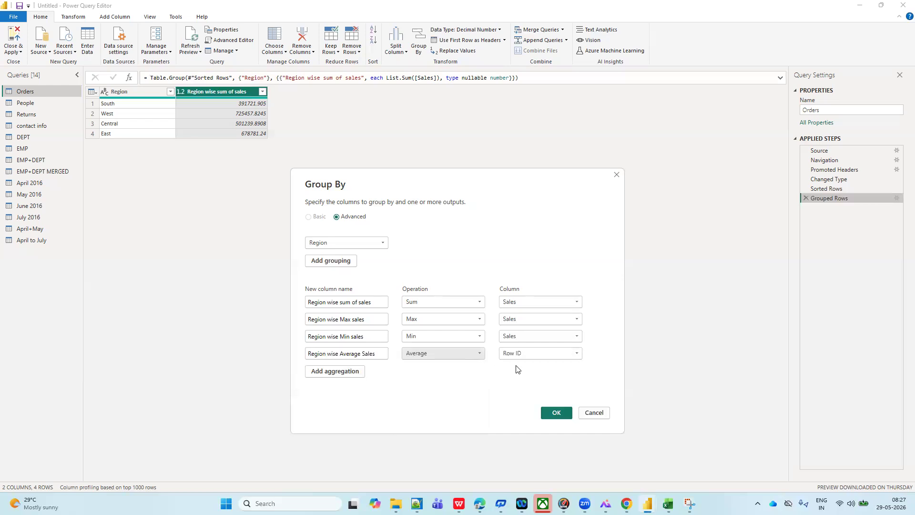
click(576, 353)
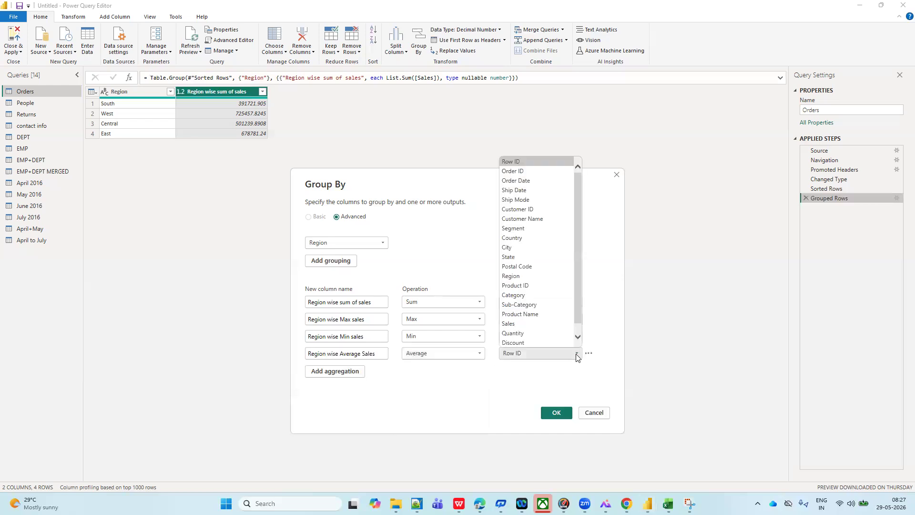
click(513, 325)
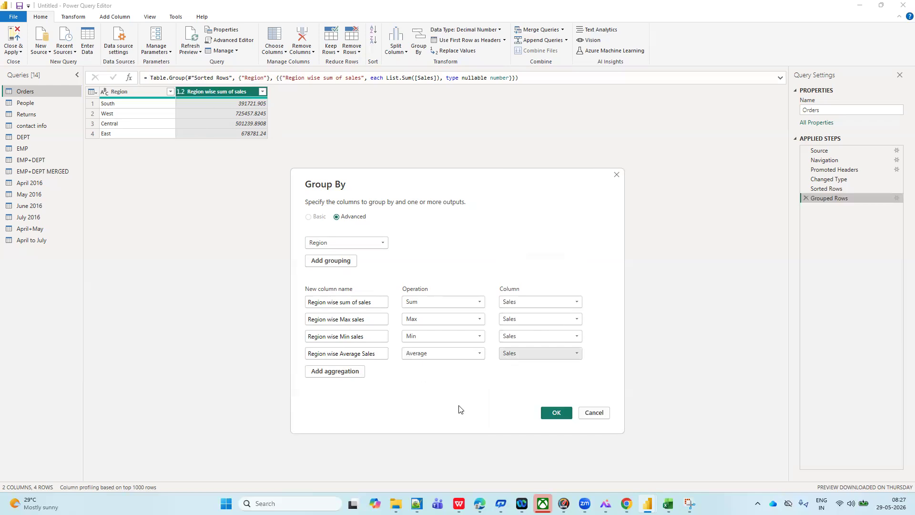
- Apply the four-aggregation grouping, and remove the "Region wise Max sales" and "Region wise Min sales" aggregations from the Grouped Rows step
click(555, 414)
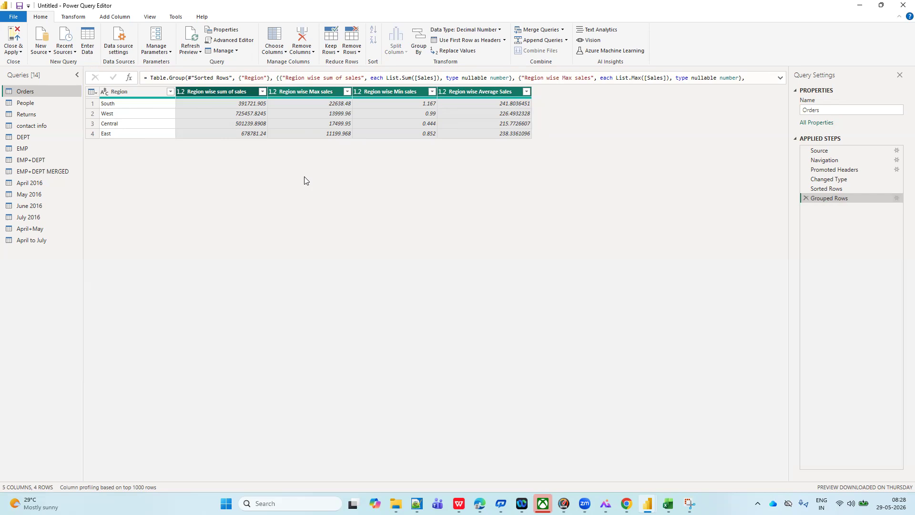
click(896, 198)
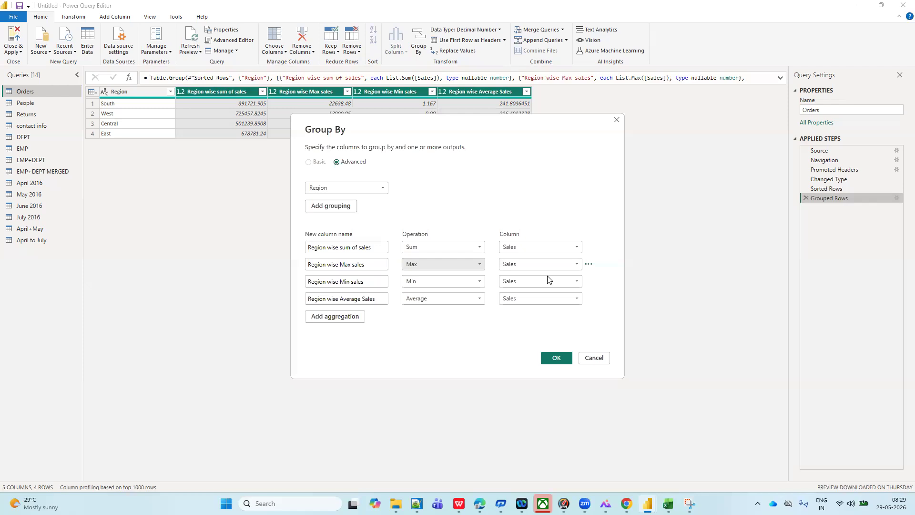
click(589, 266)
click(607, 275)
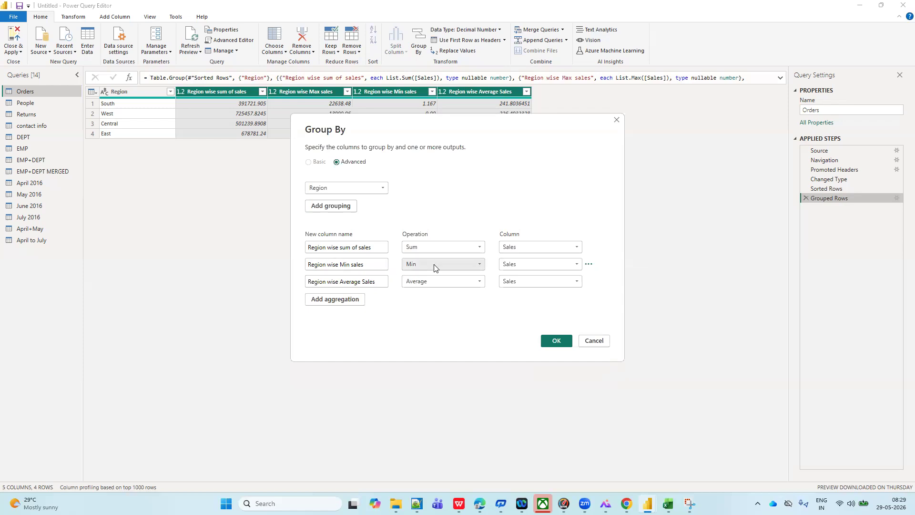
click(589, 266)
click(609, 277)
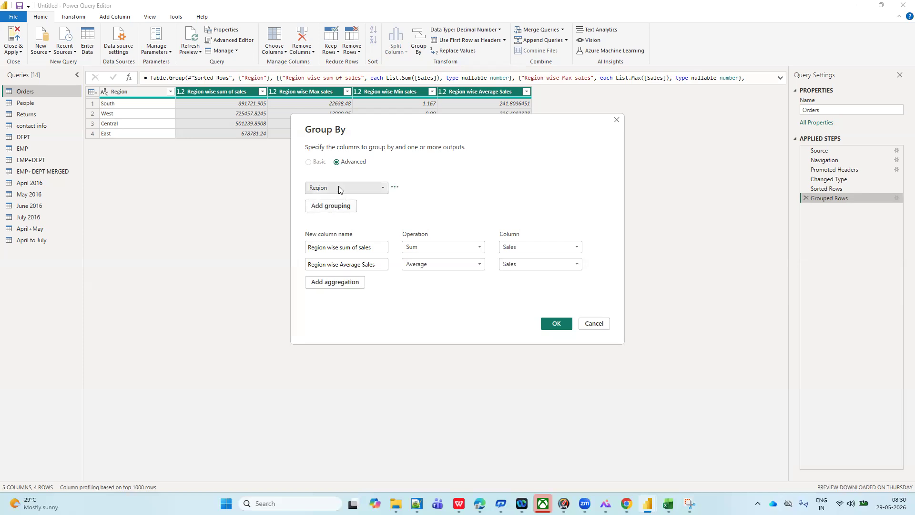
- Add Category as a second grouping column after Region and apply the grouping
click(320, 206)
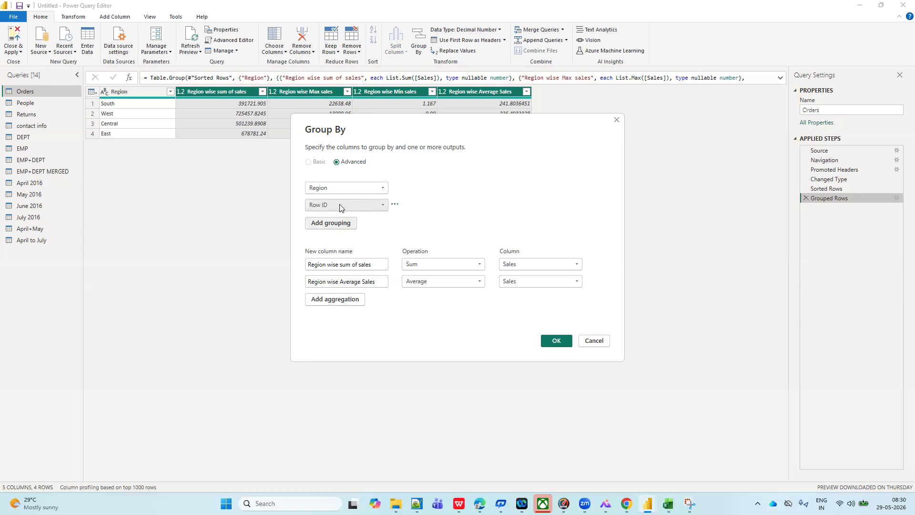
click(383, 206)
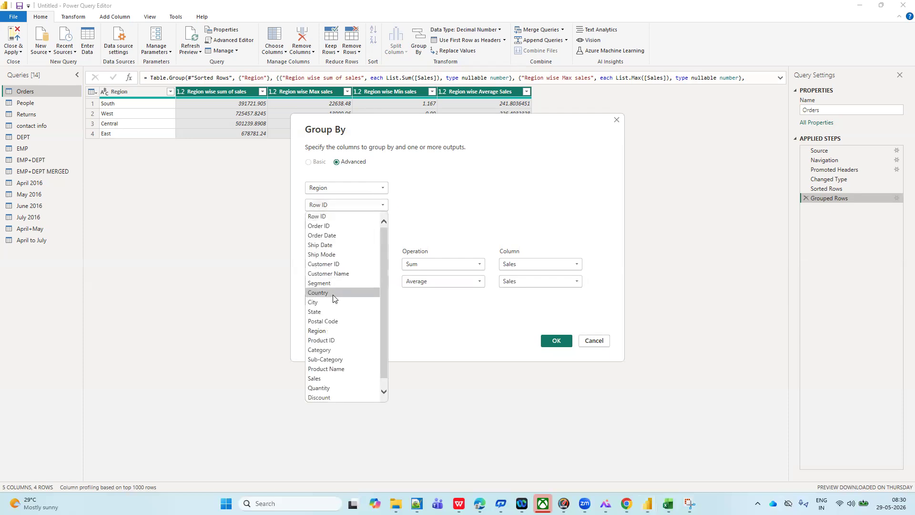
click(324, 351)
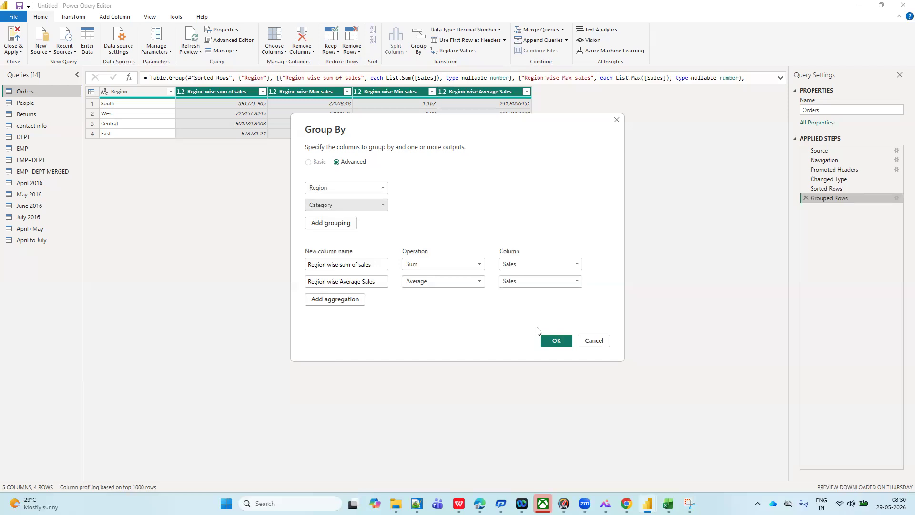
click(553, 339)
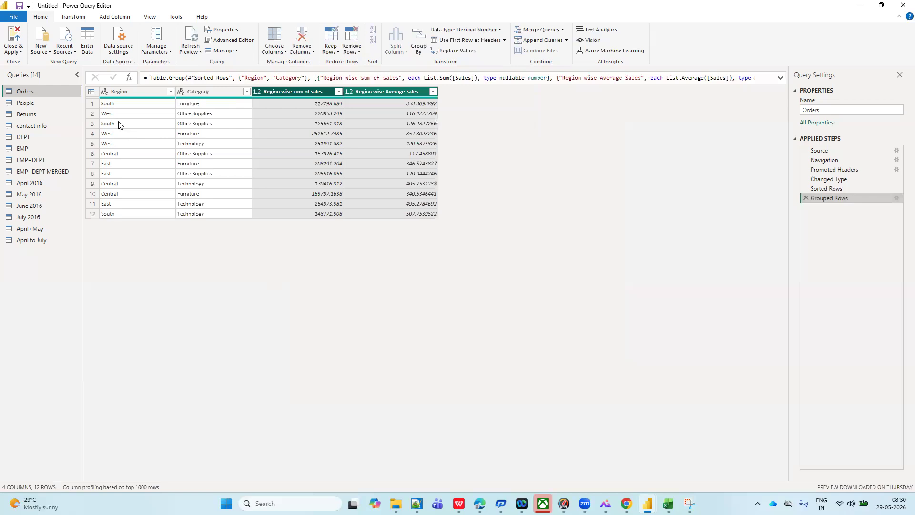
- Sort the grouped Orders rows by Region in ascending order and review the Grouped Rows and Sorted Rows steps
click(170, 92)
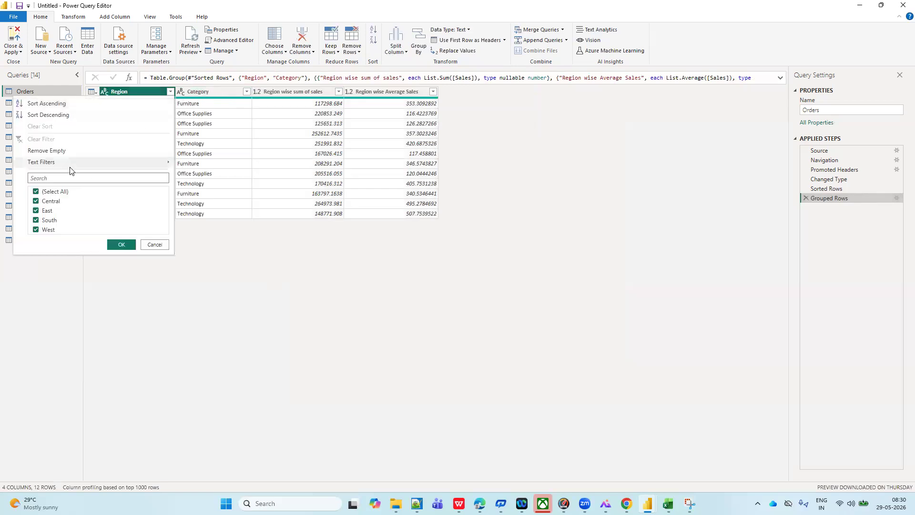
click(50, 103)
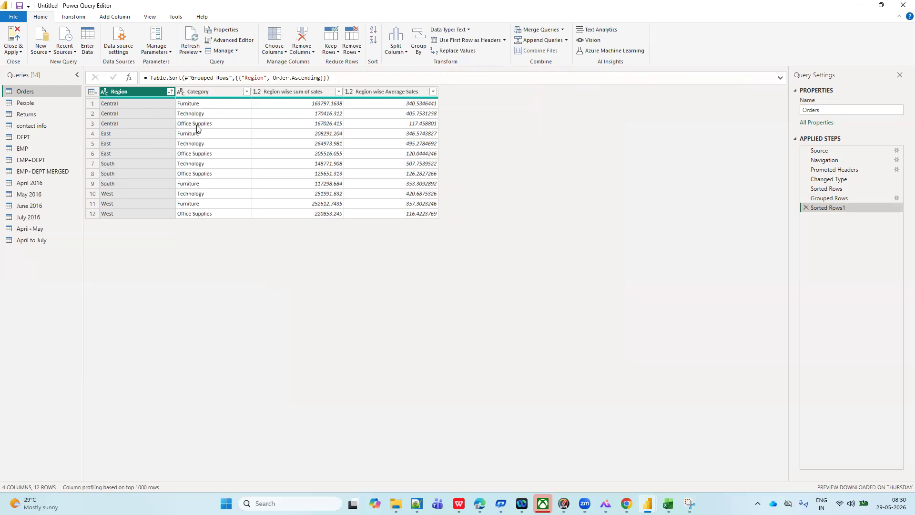
click(830, 199)
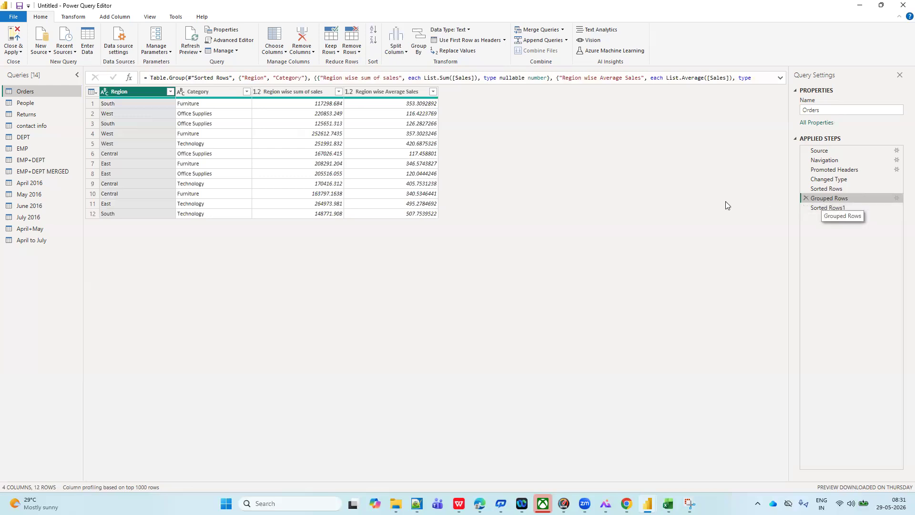
click(823, 190)
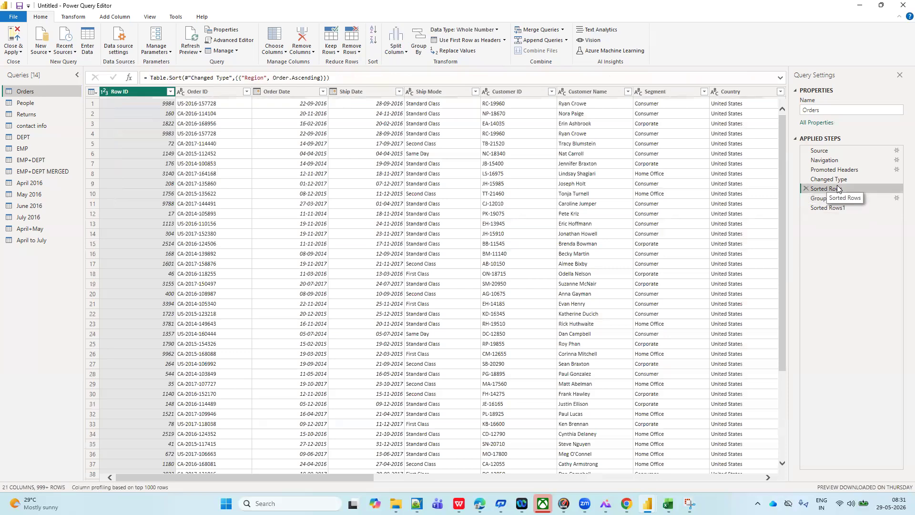
click(821, 200)
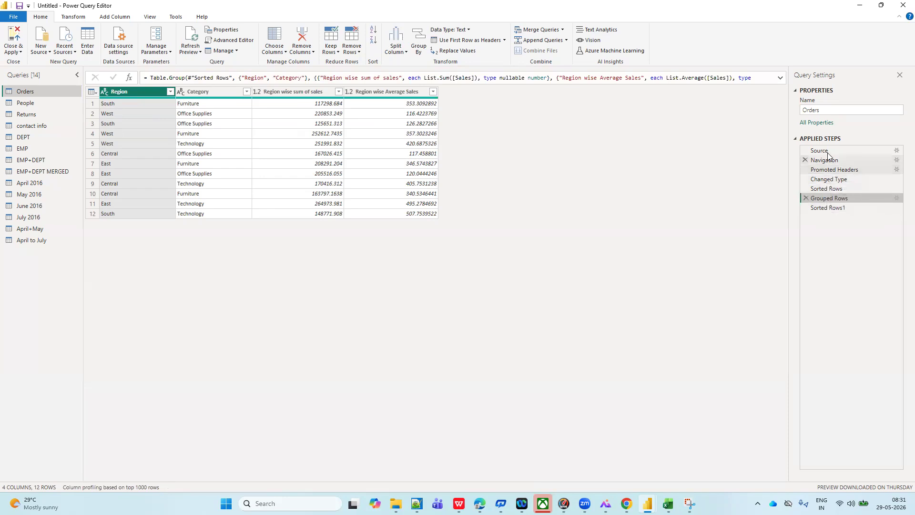
click(830, 208)
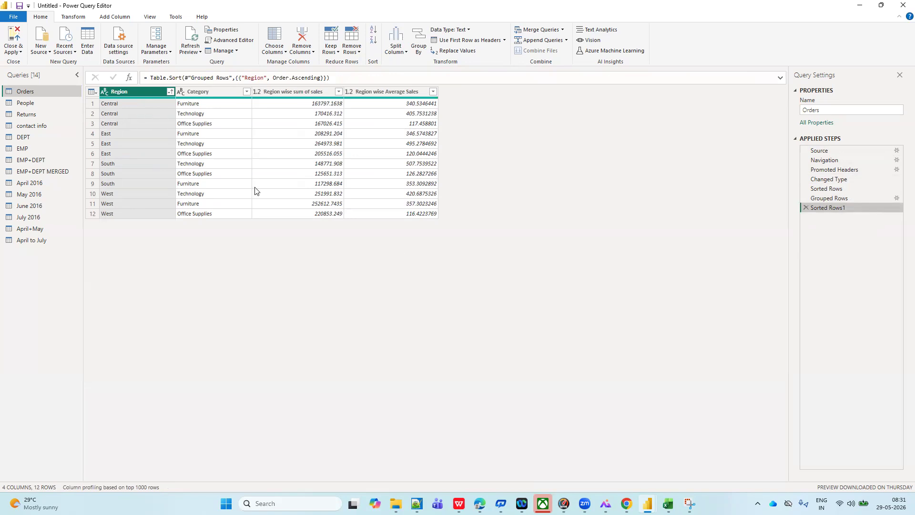
- Compare the Region and Category sales sums in the grouped query with the Sum of Sales per Region table in Power BI Desktop
key(alt+Tab)
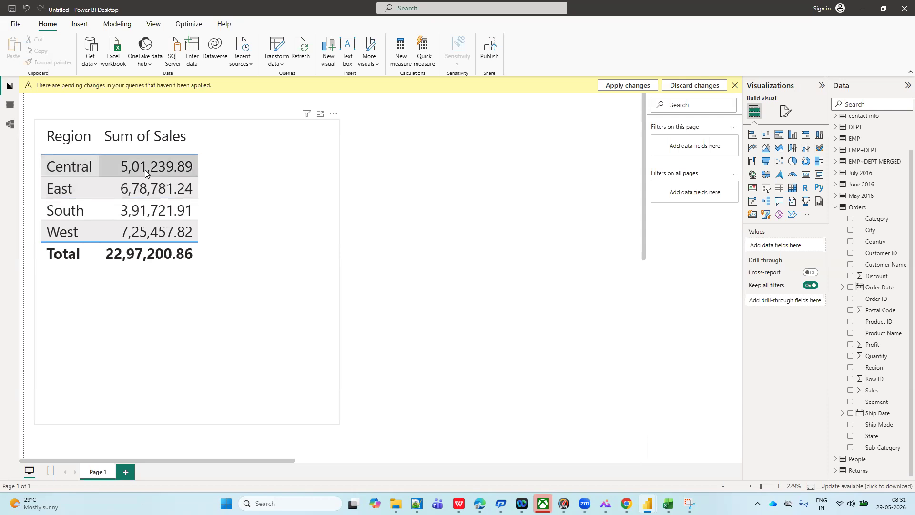
key(alt+Tab)
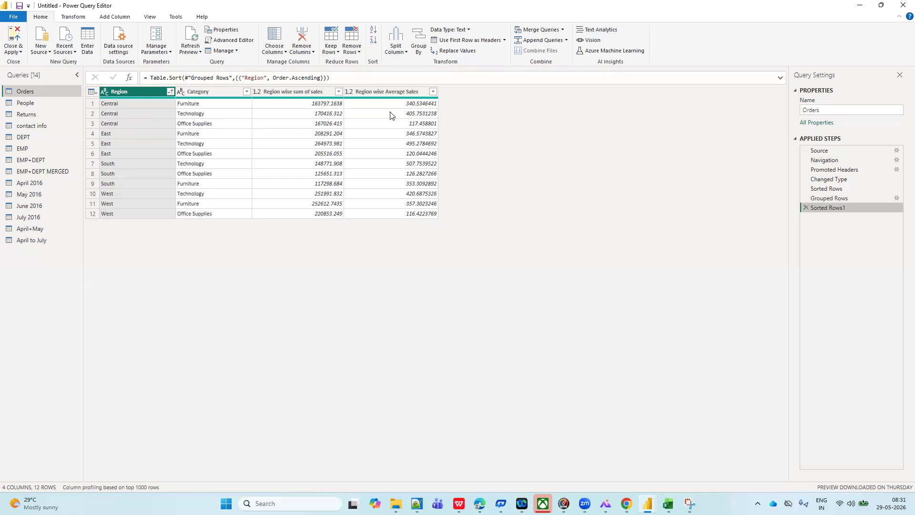
key(alt+Tab)
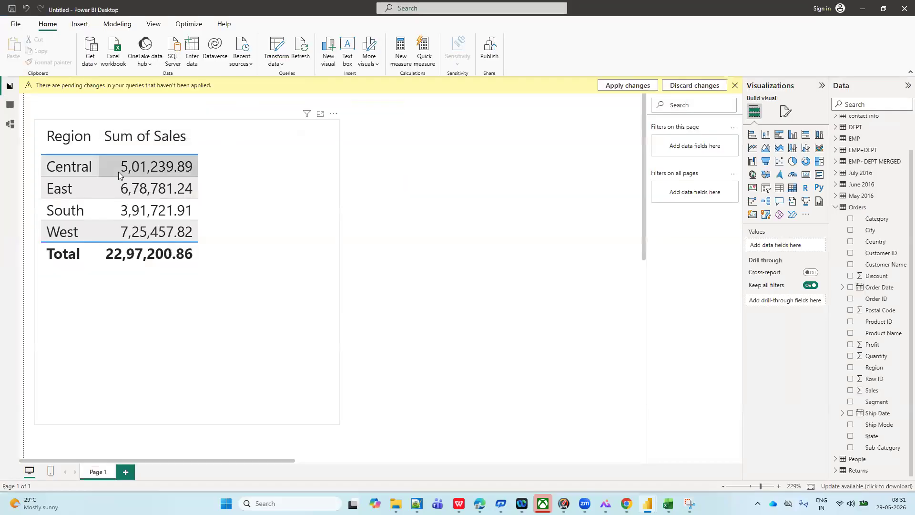
key(alt+Tab)
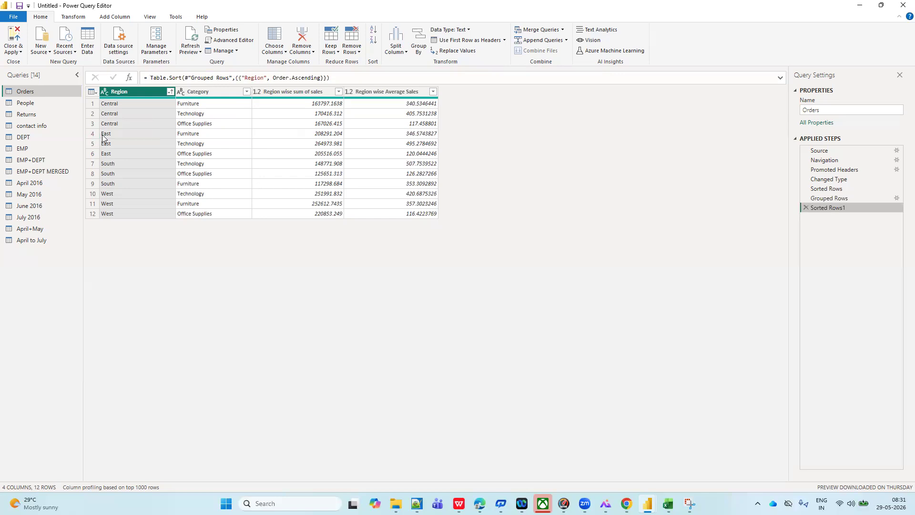
key(alt+Tab)
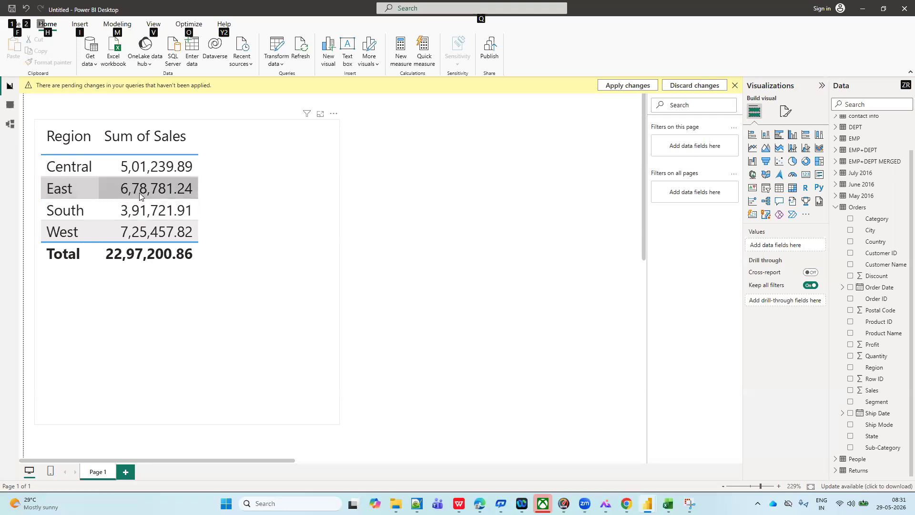
key(alt+Tab)
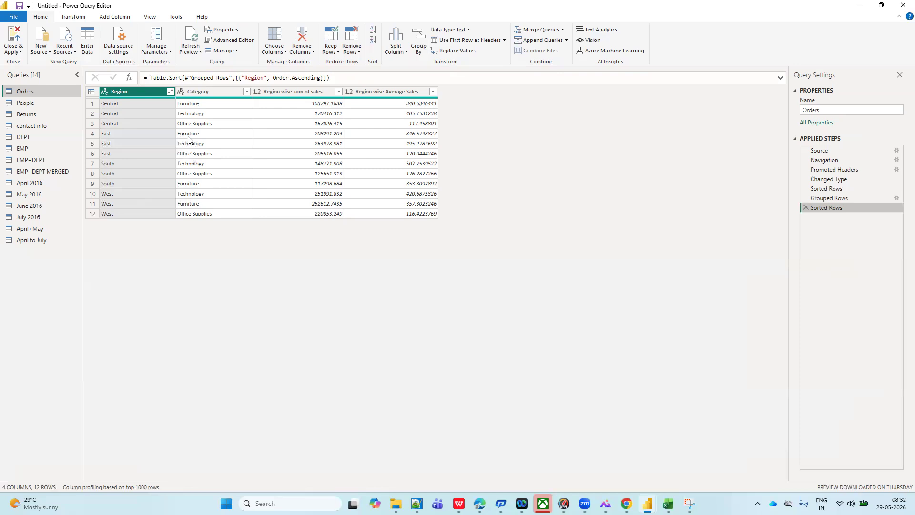
key(alt+Tab)
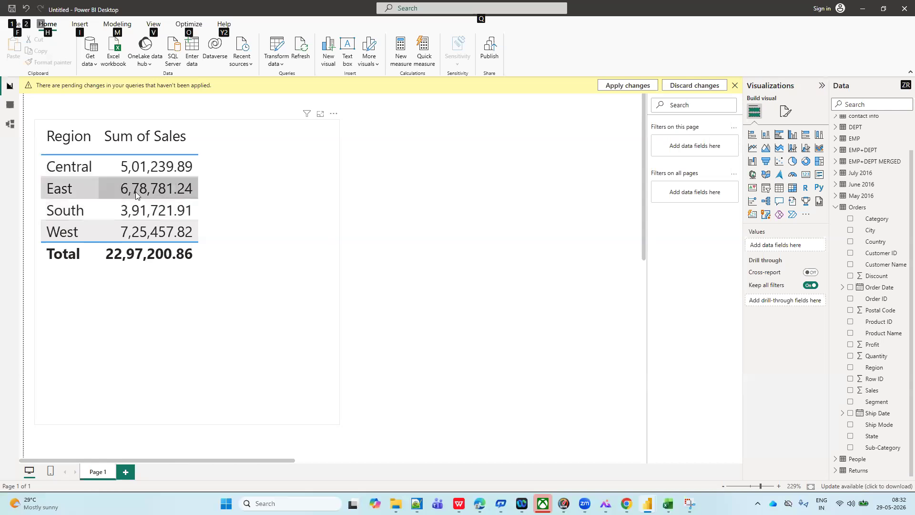
key(alt+Tab)
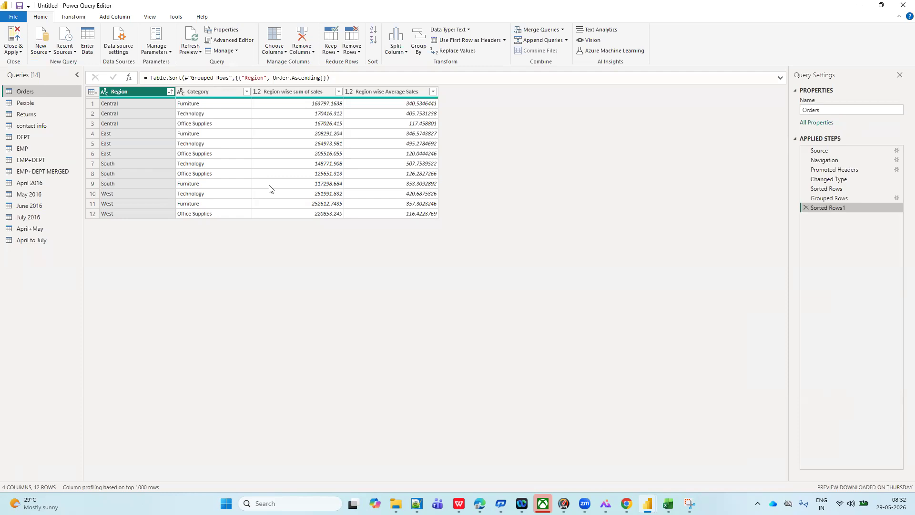
key(alt+Tab)
key(alt+Tab)
- Delete the Sorted Rows1 step and add Sub-Category as a third grouping column in the Grouped Rows step
click(806, 207)
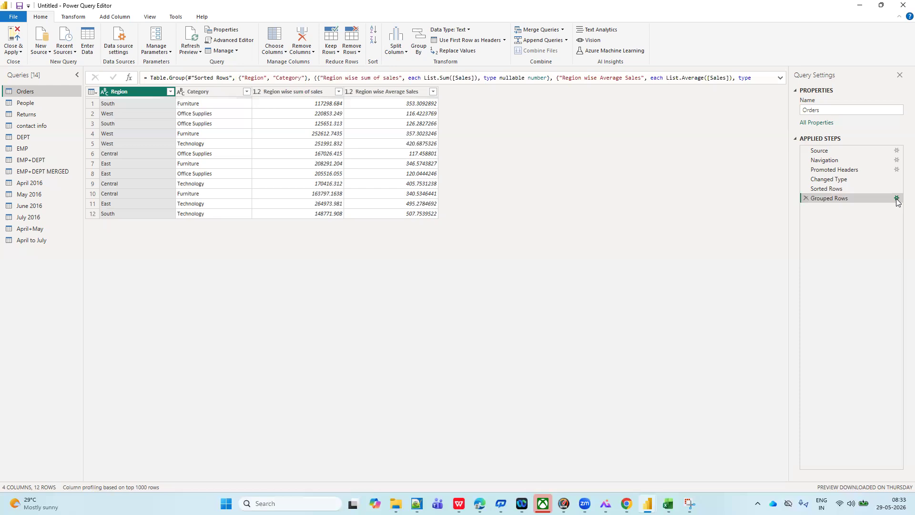
click(896, 199)
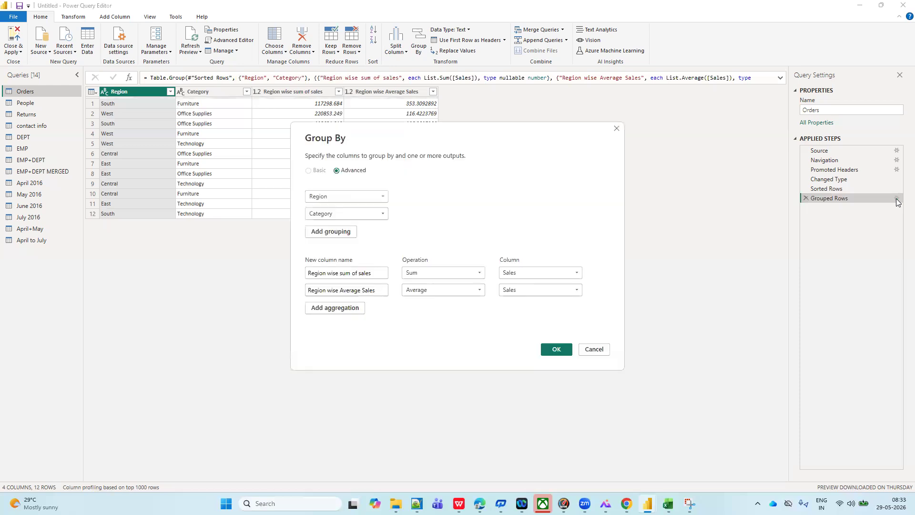
click(328, 234)
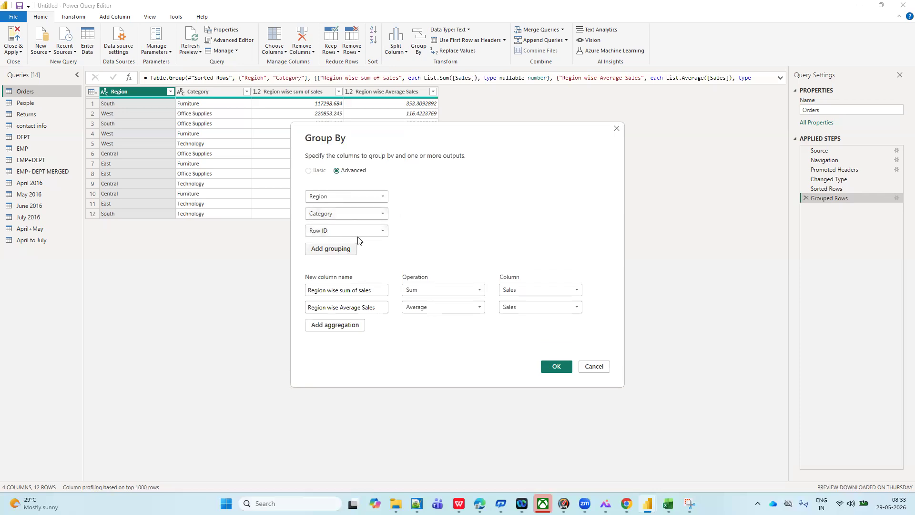
click(381, 232)
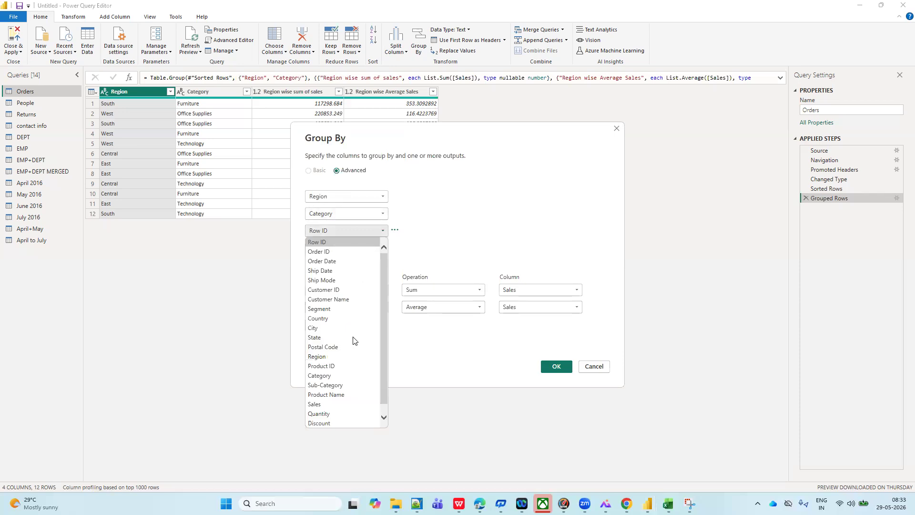
click(333, 385)
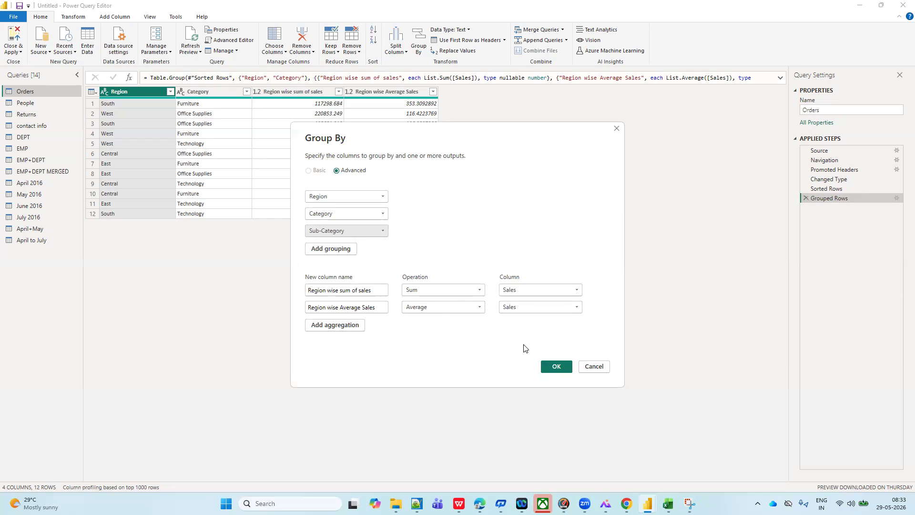
click(554, 366)
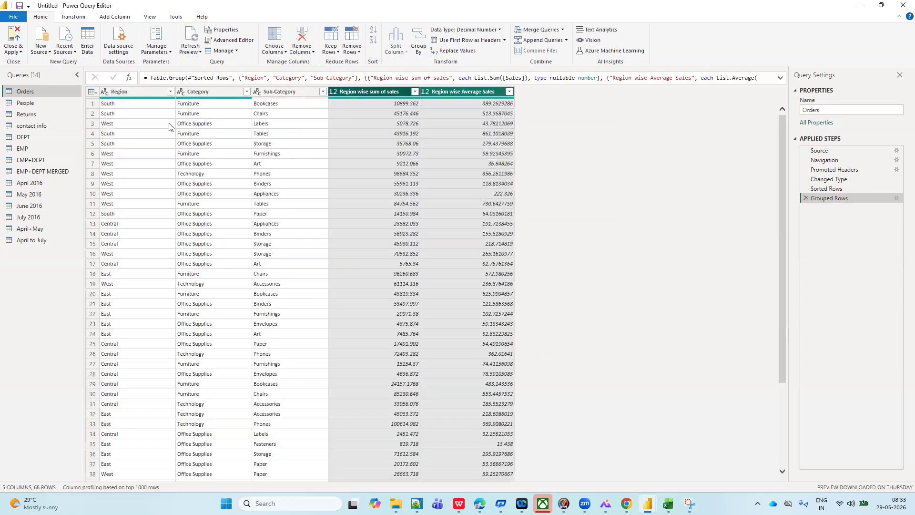
- Sort the grouped rows by Region and by Category, both in ascending order
click(171, 95)
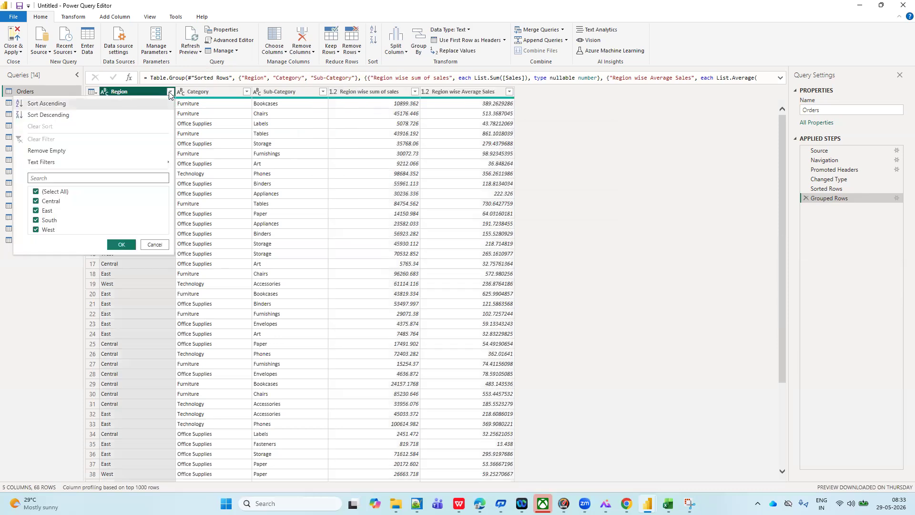
click(48, 104)
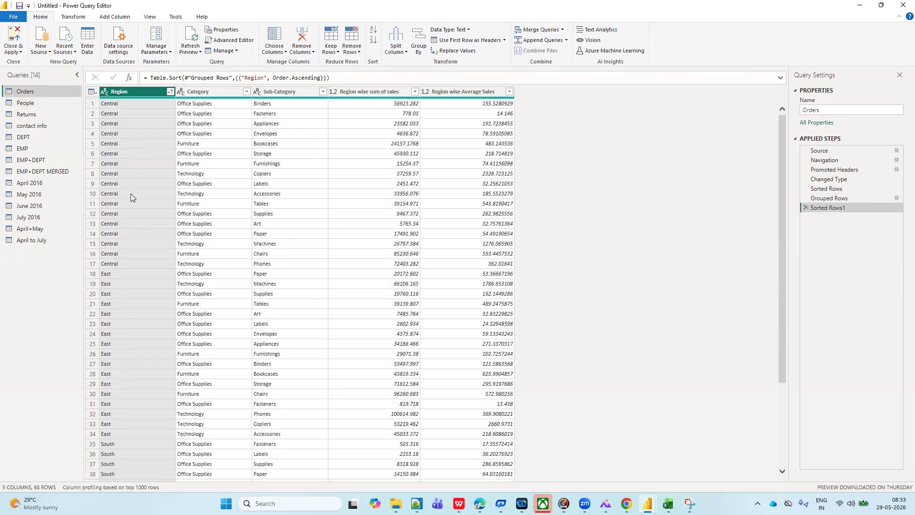
click(246, 92)
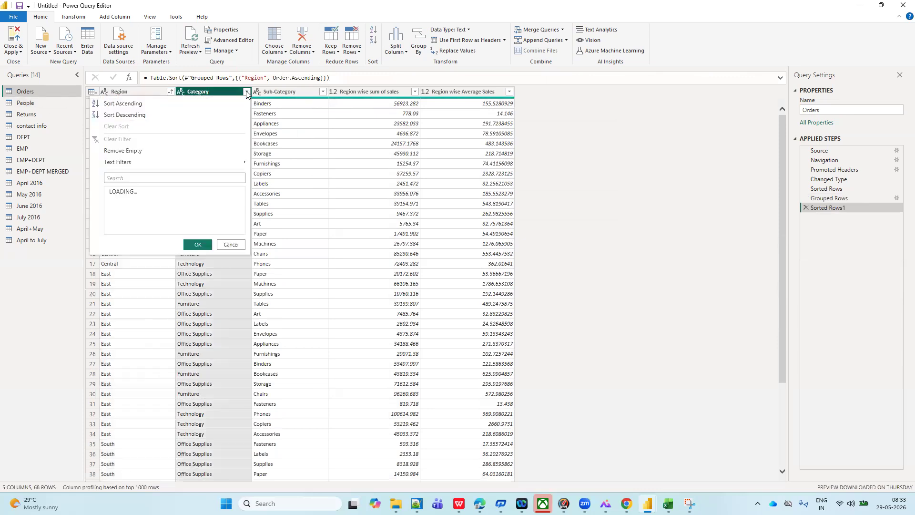
click(125, 108)
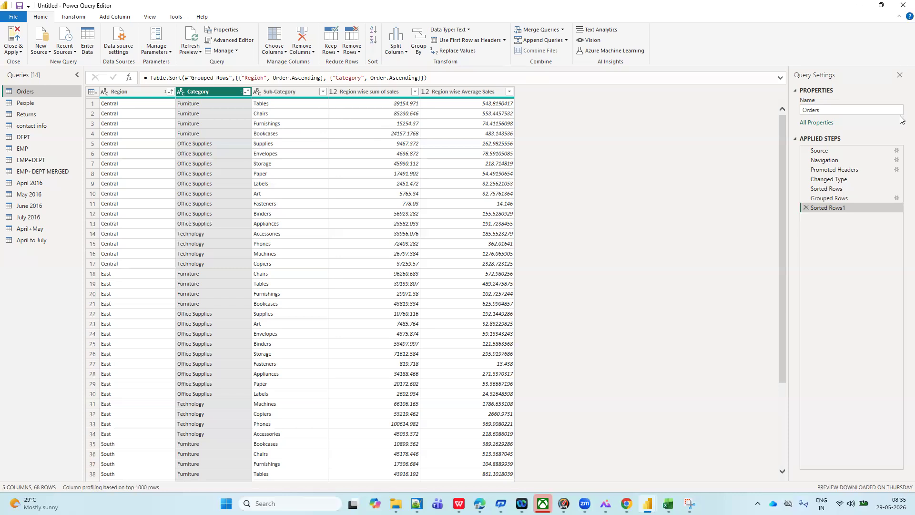
click(896, 199)
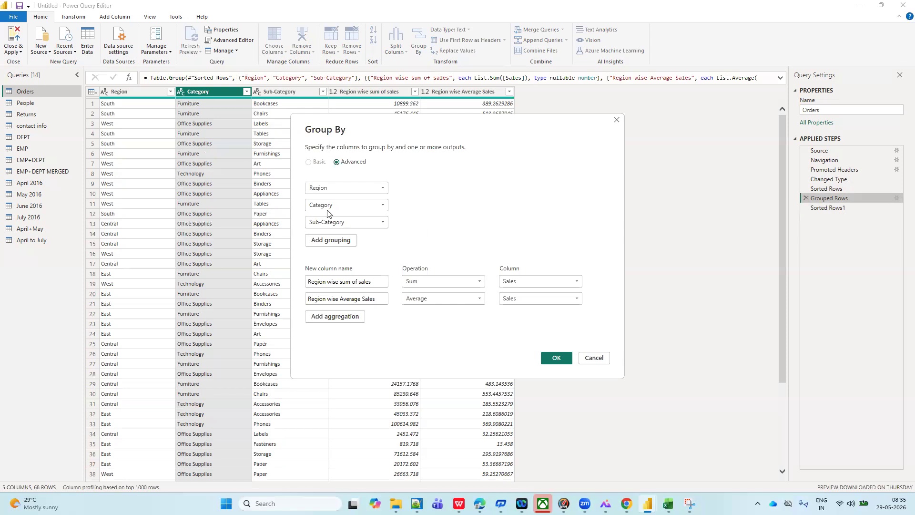
click(617, 121)
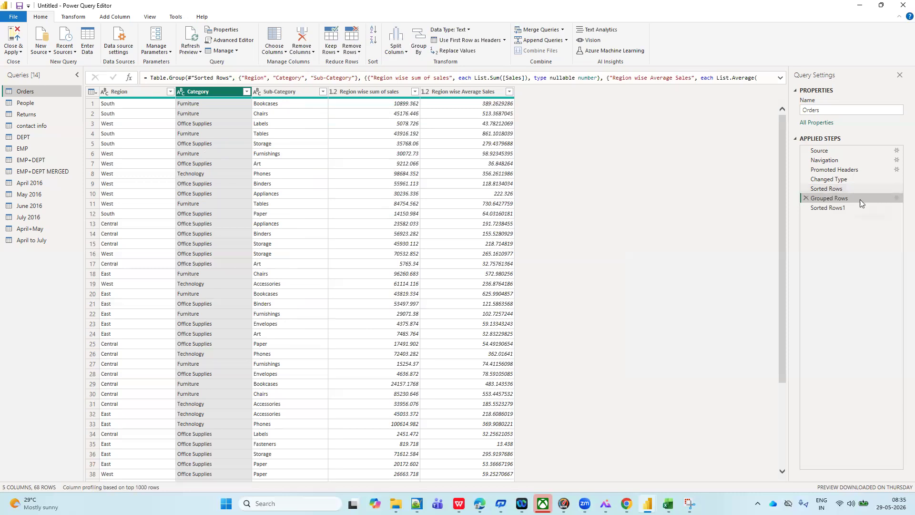
click(896, 197)
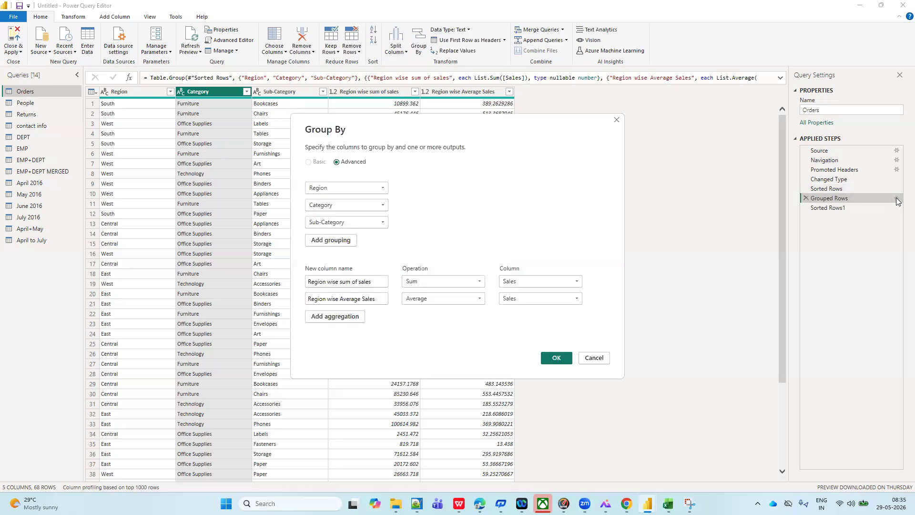
click(329, 240)
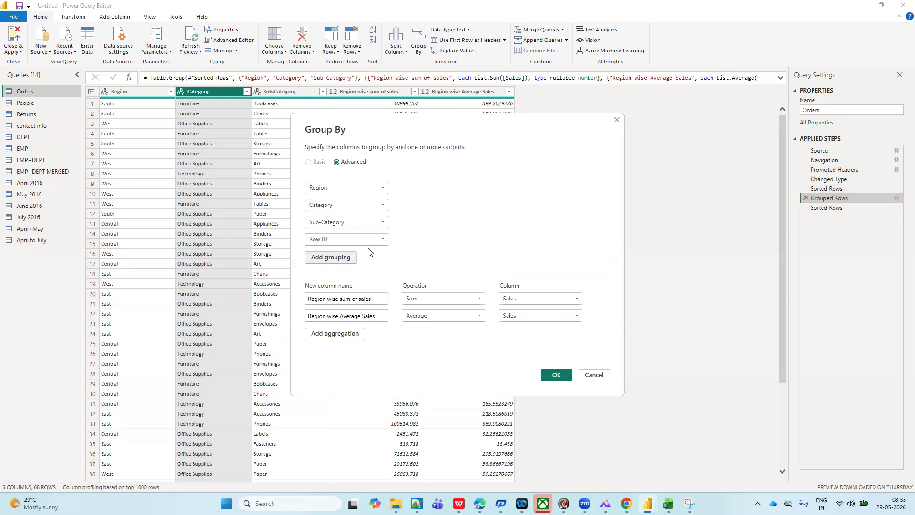
click(382, 242)
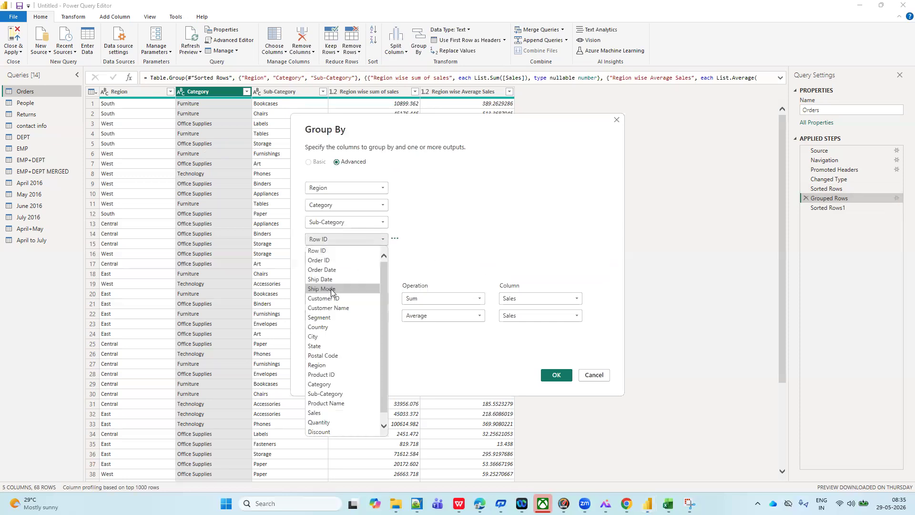
click(320, 403)
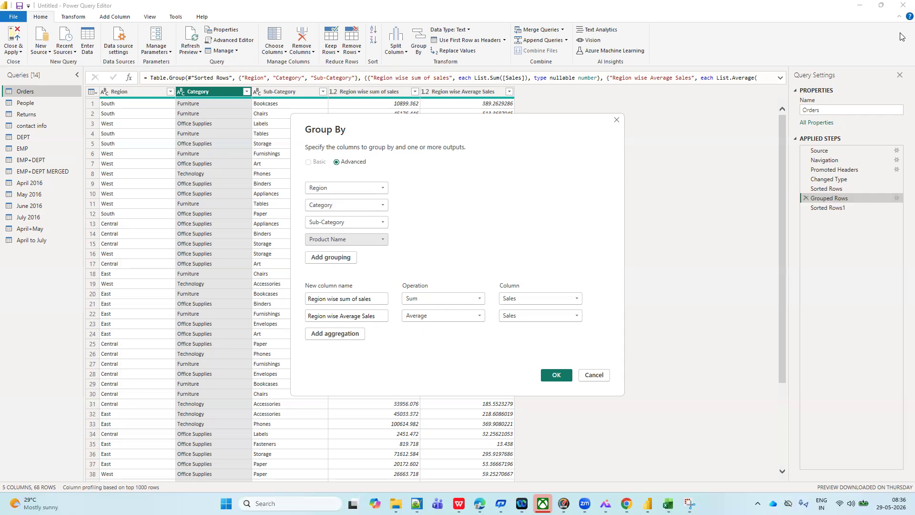
click(617, 119)
click(561, 410)
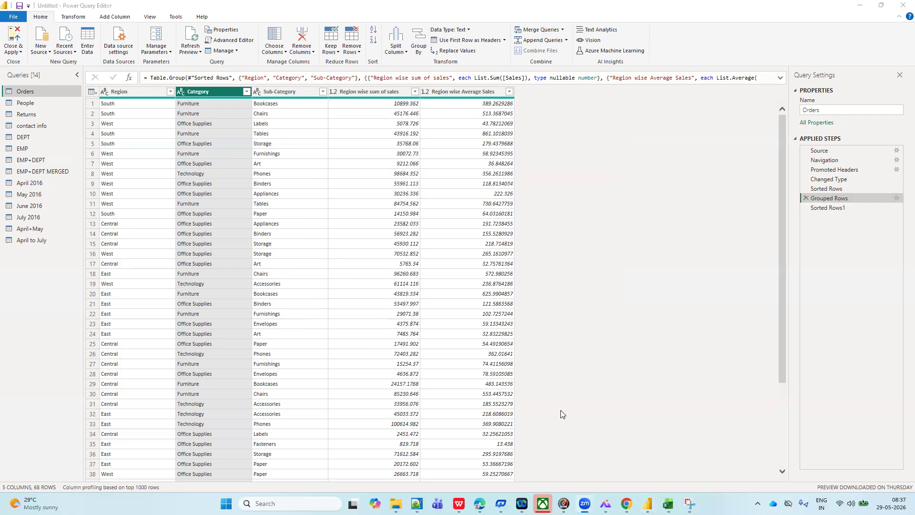